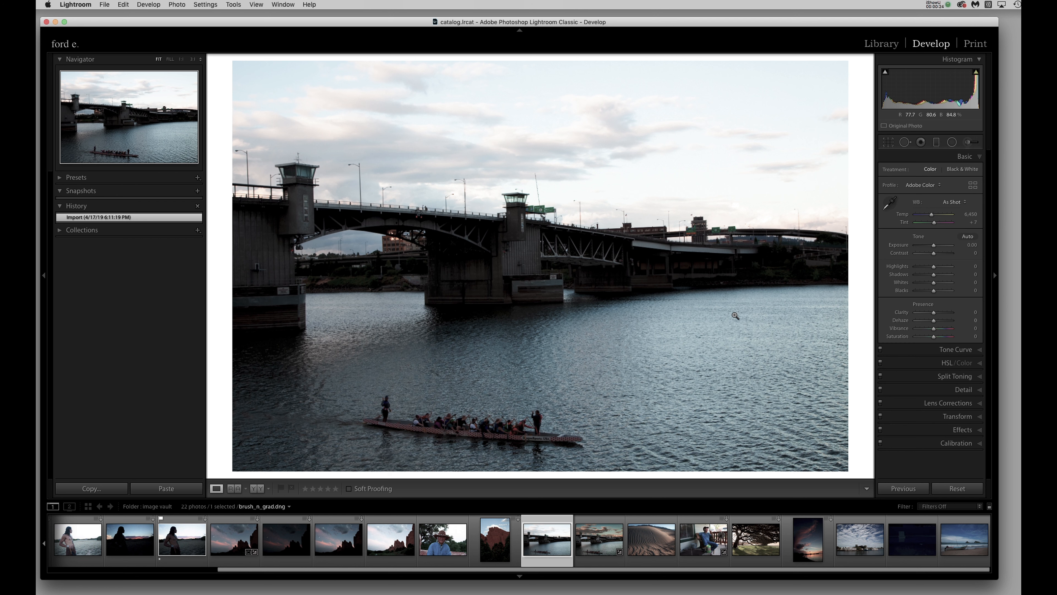
click(136, 292)
click(60, 232)
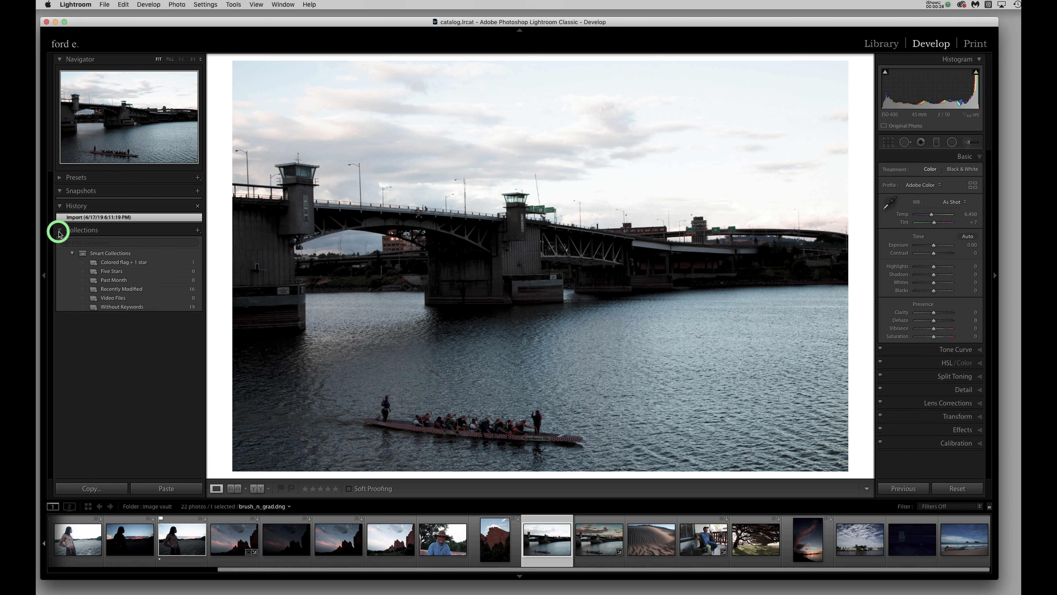
click(59, 231)
click(123, 288)
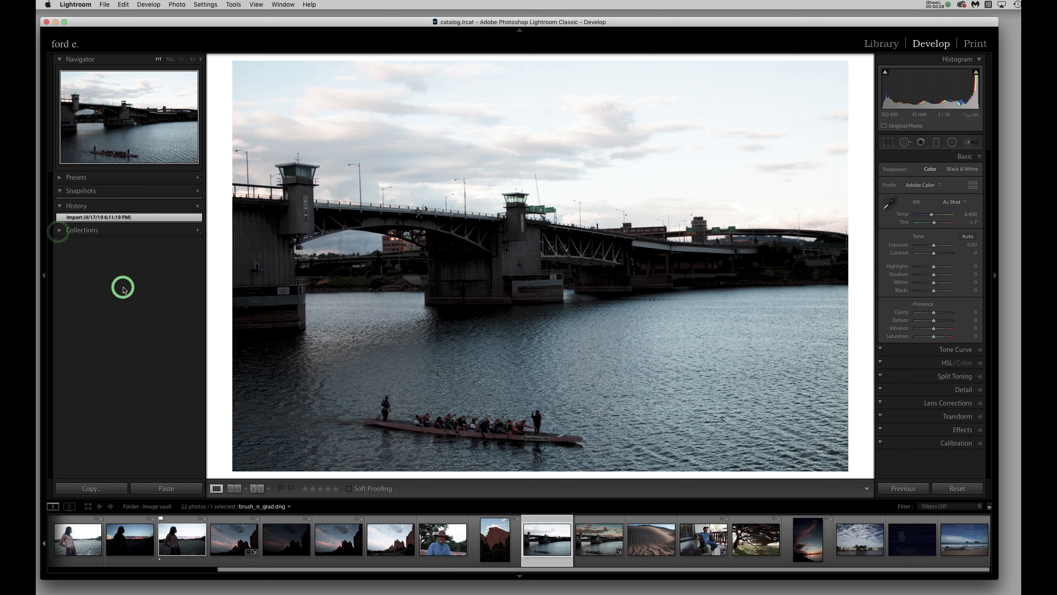
click(95, 206)
click(96, 206)
click(518, 357)
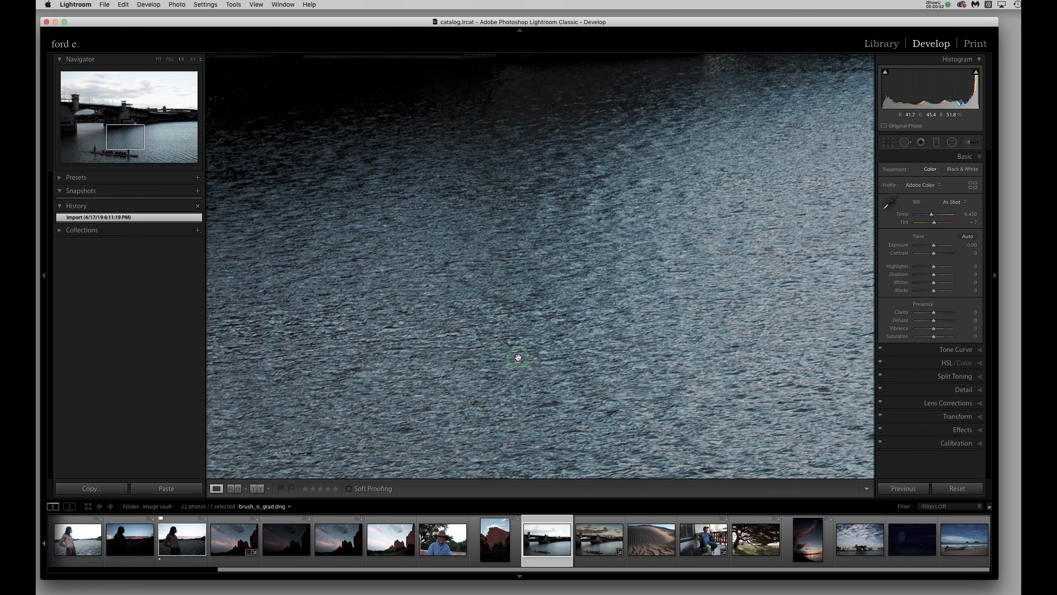
click(518, 357)
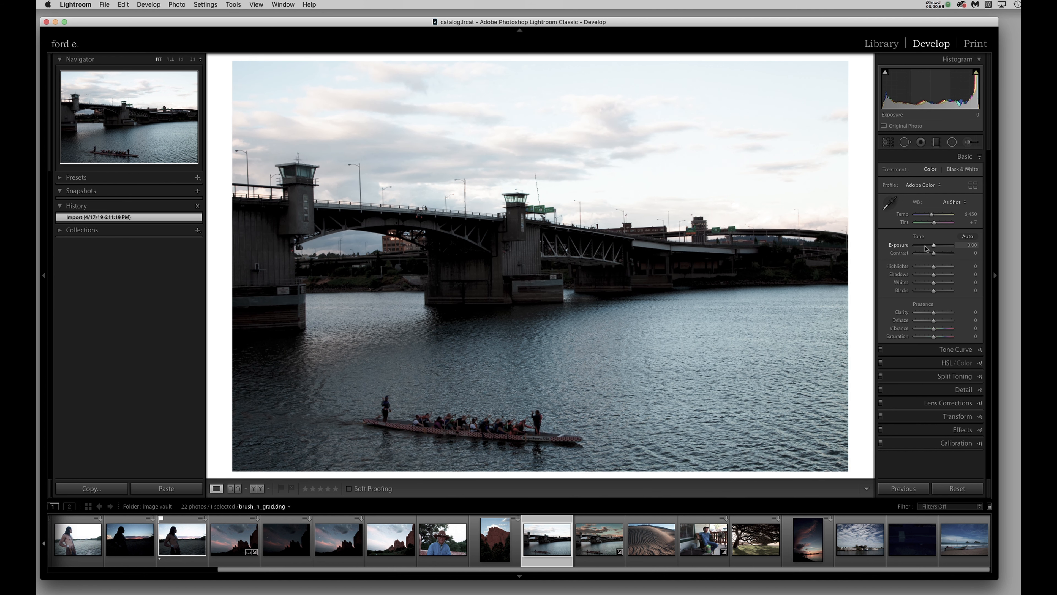
- Try the photo at an Exposure of -2.75 and cancel the request to delete the master photo
drag(934, 245, 924, 250)
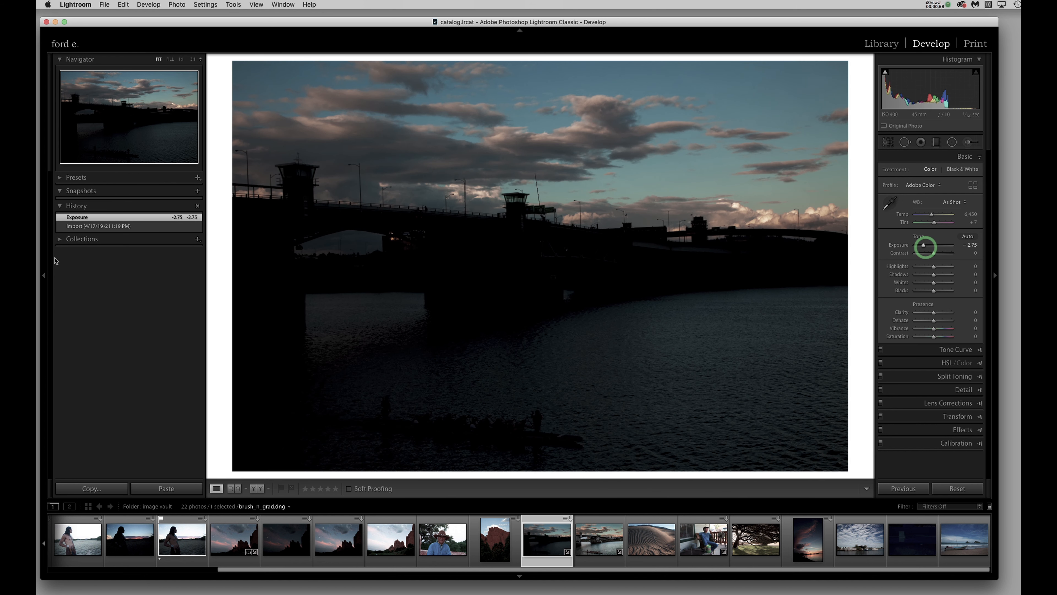
click(97, 221)
key(Delete)
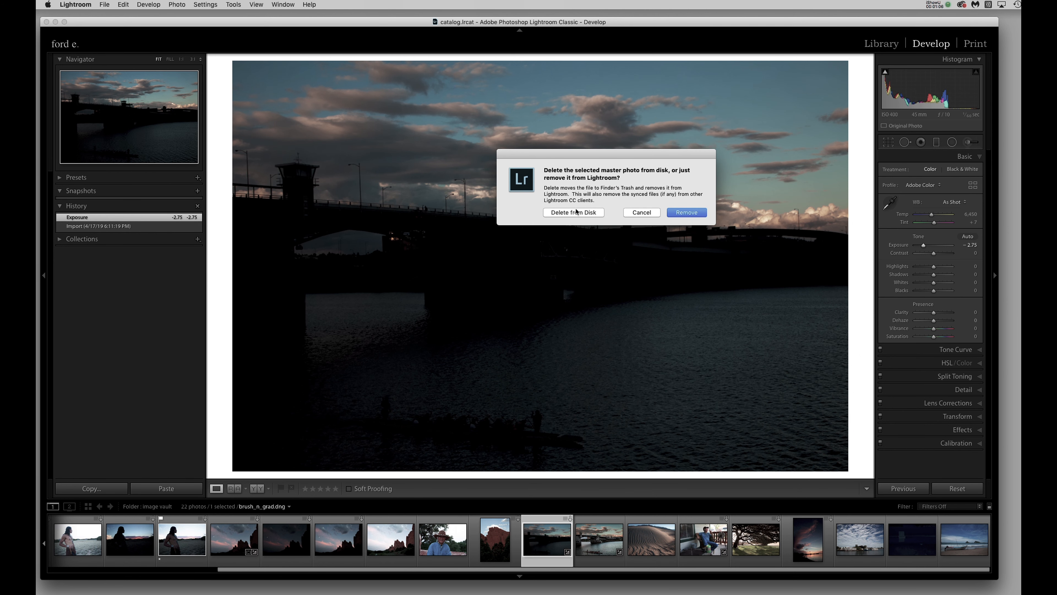
click(637, 211)
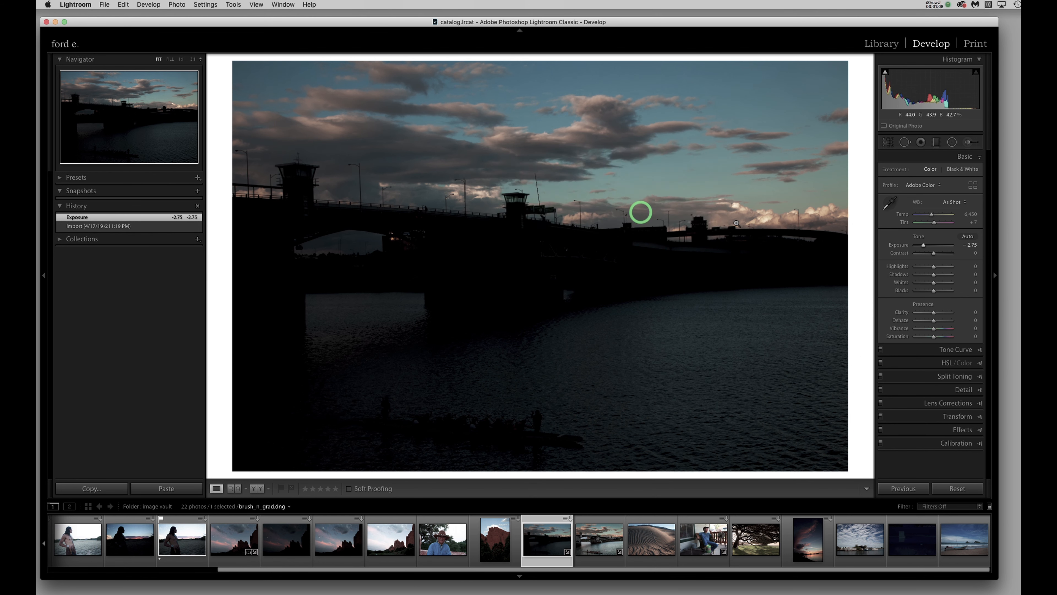
- Reset Exposure to its default, try it at -3.25, and reset it again
click(897, 248)
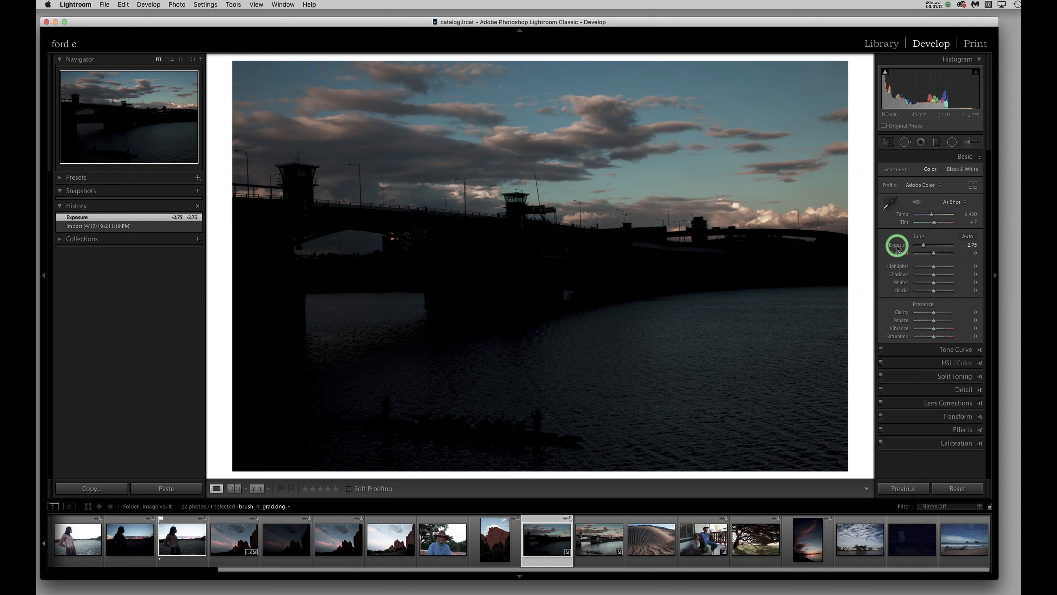
double_click(899, 248)
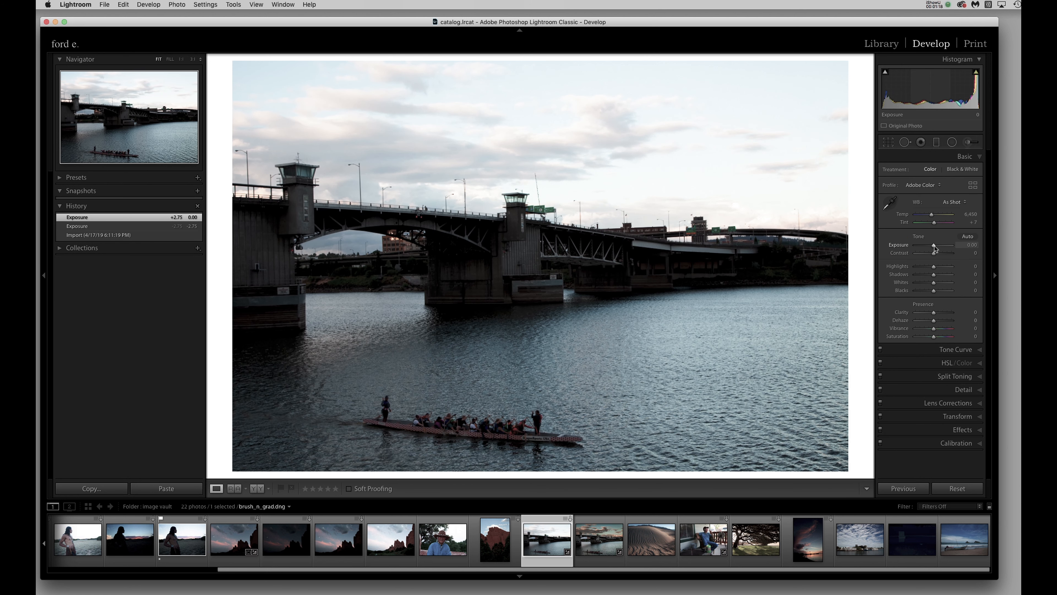
drag(935, 247, 922, 246)
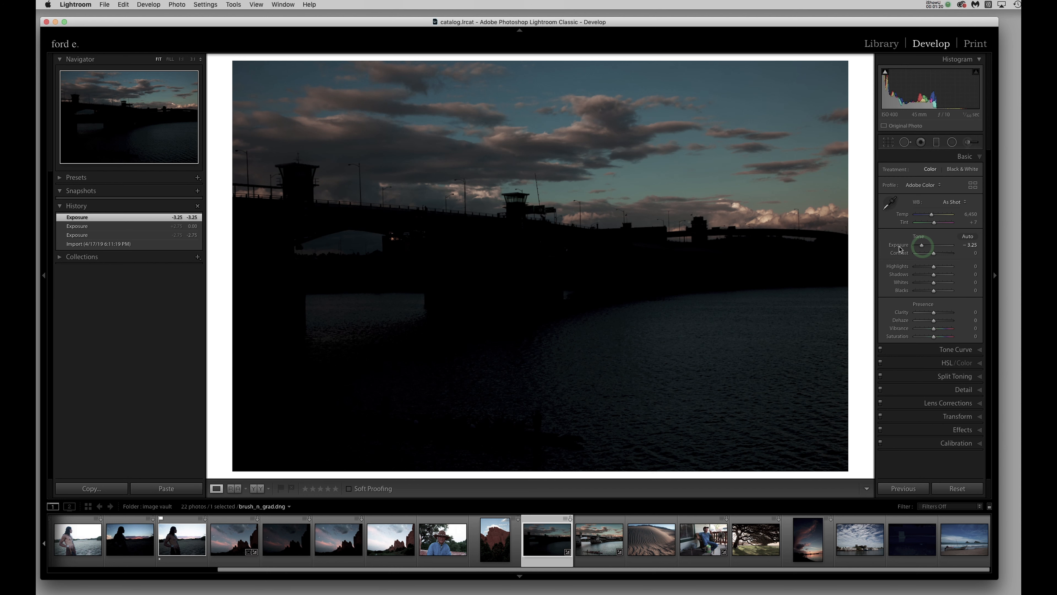
double_click(899, 247)
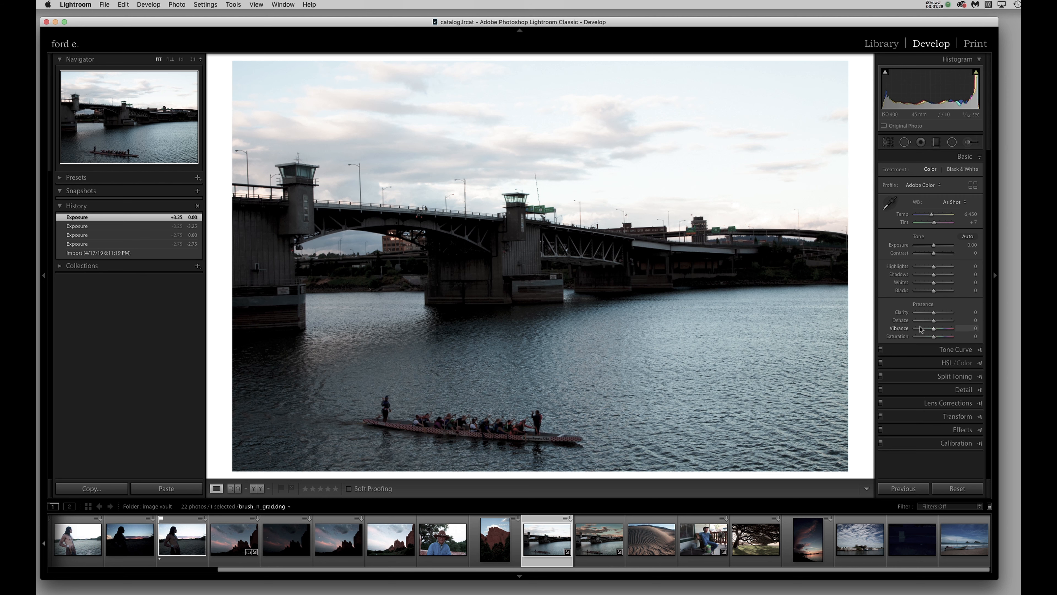
- Revert the photo to its Import state in the edit history
click(946, 158)
click(946, 158)
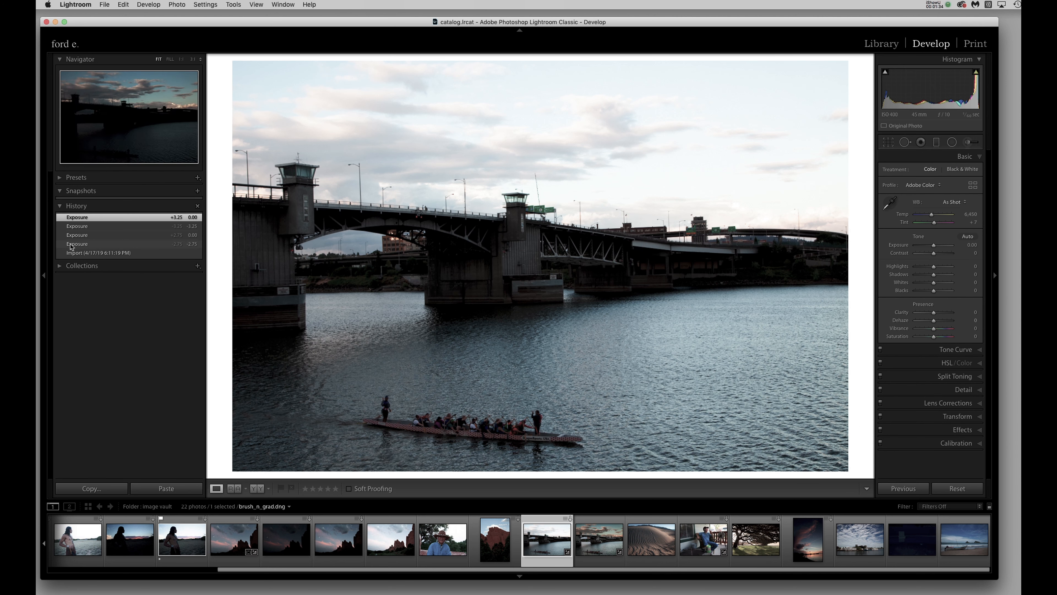
click(145, 253)
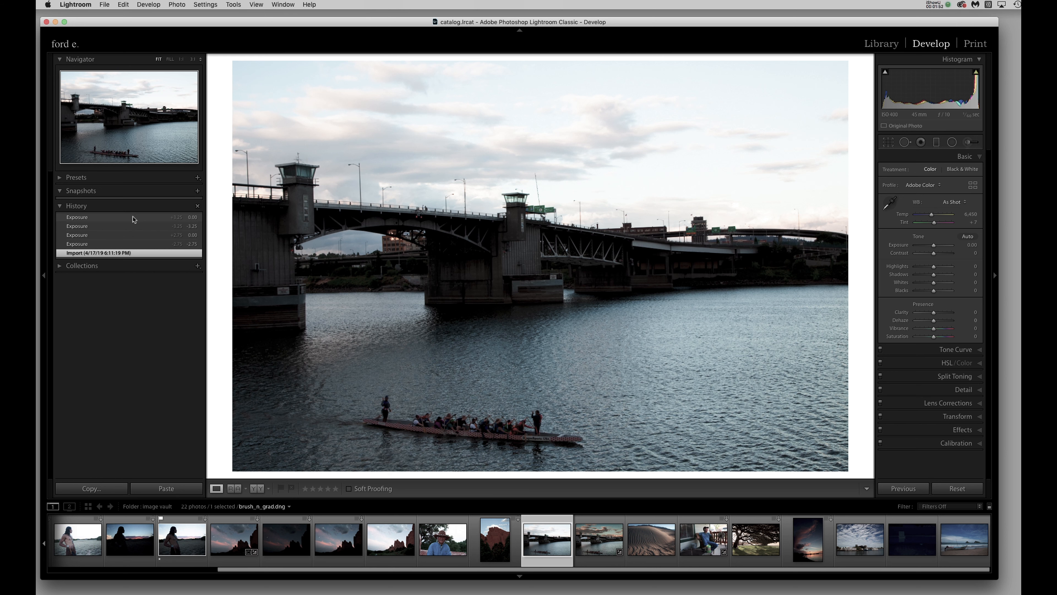
click(147, 253)
- Show the develop presets and collapse the Sharpening, Vignetting and User Presets groups
click(61, 178)
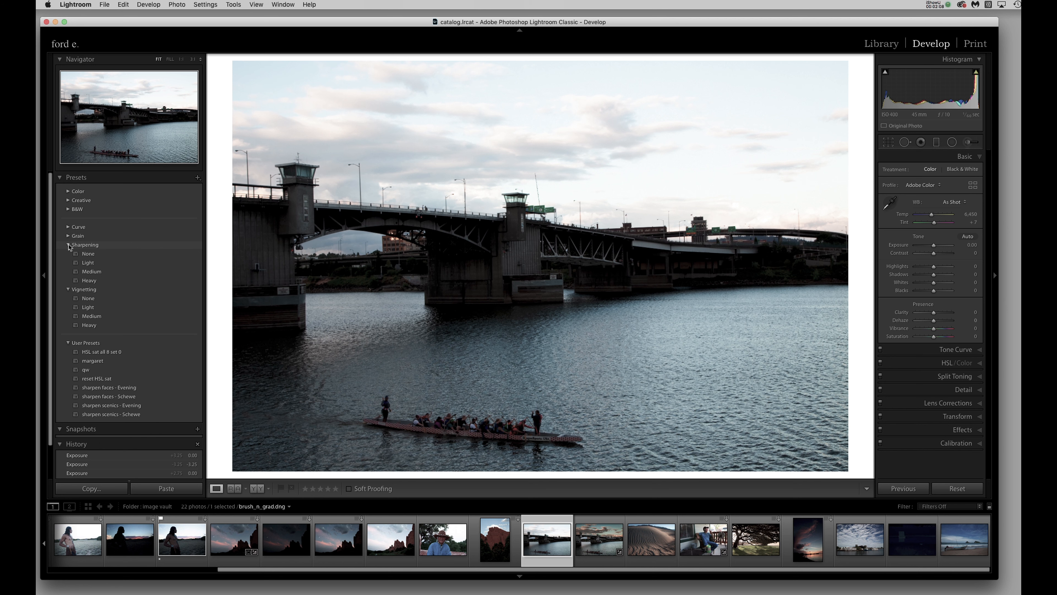
click(69, 245)
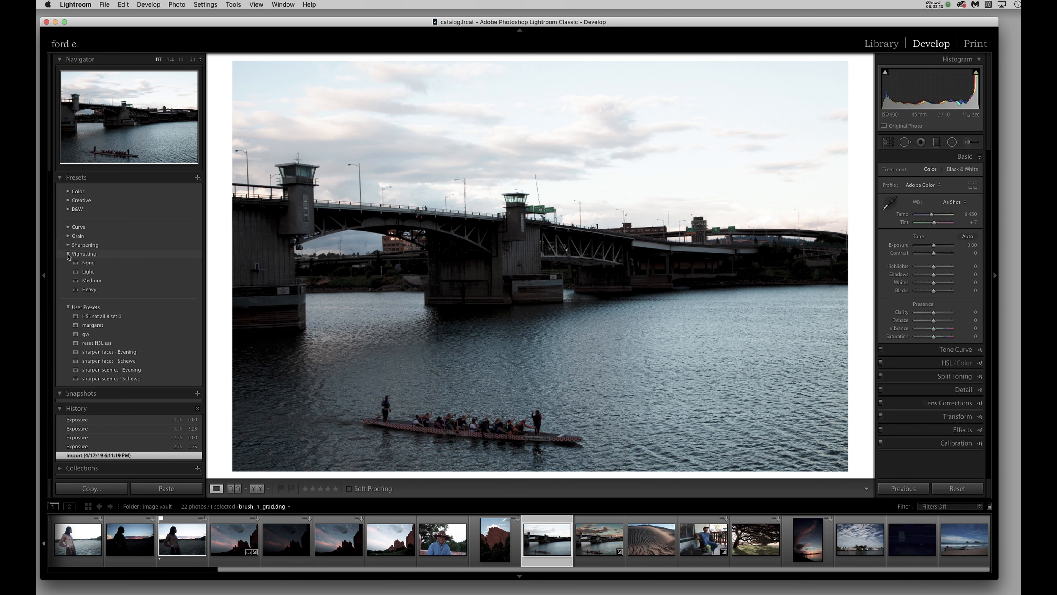
click(69, 255)
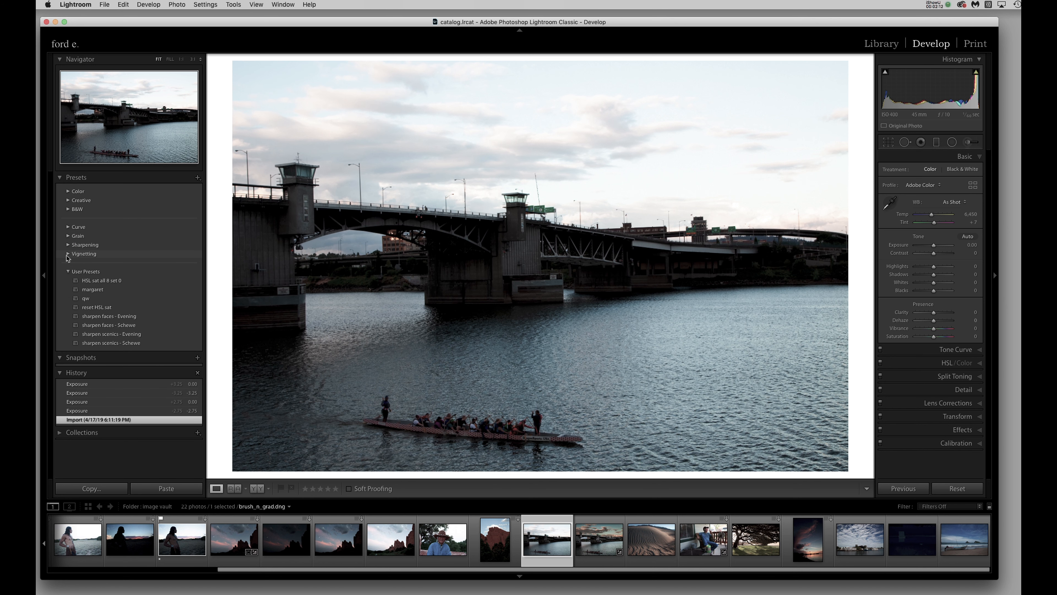
click(108, 273)
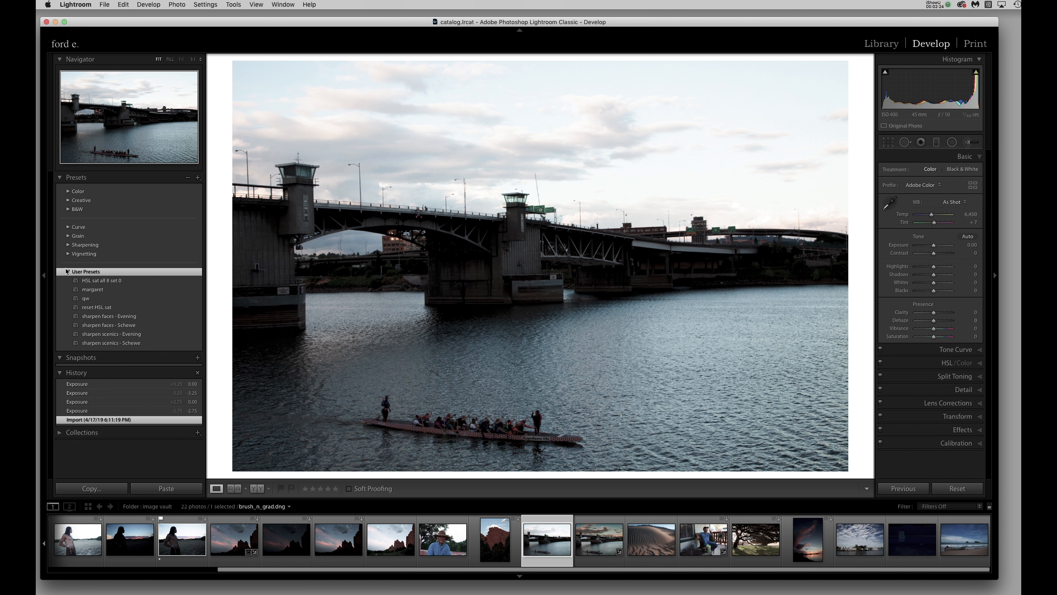
click(68, 271)
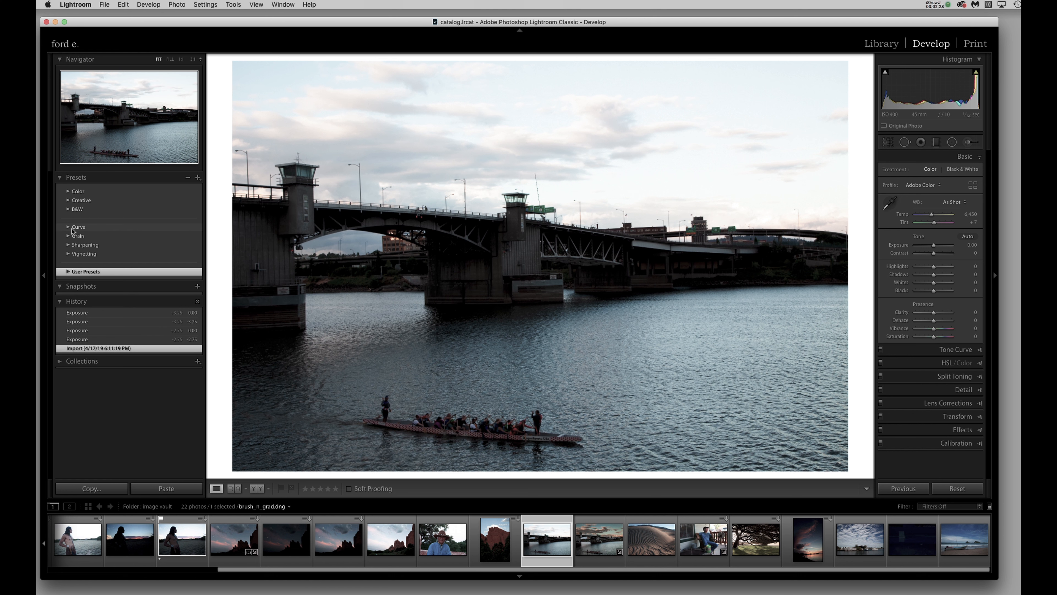
- Preview the Color and Creative presets on the bridge photo without applying any, and hide the preset list
click(73, 191)
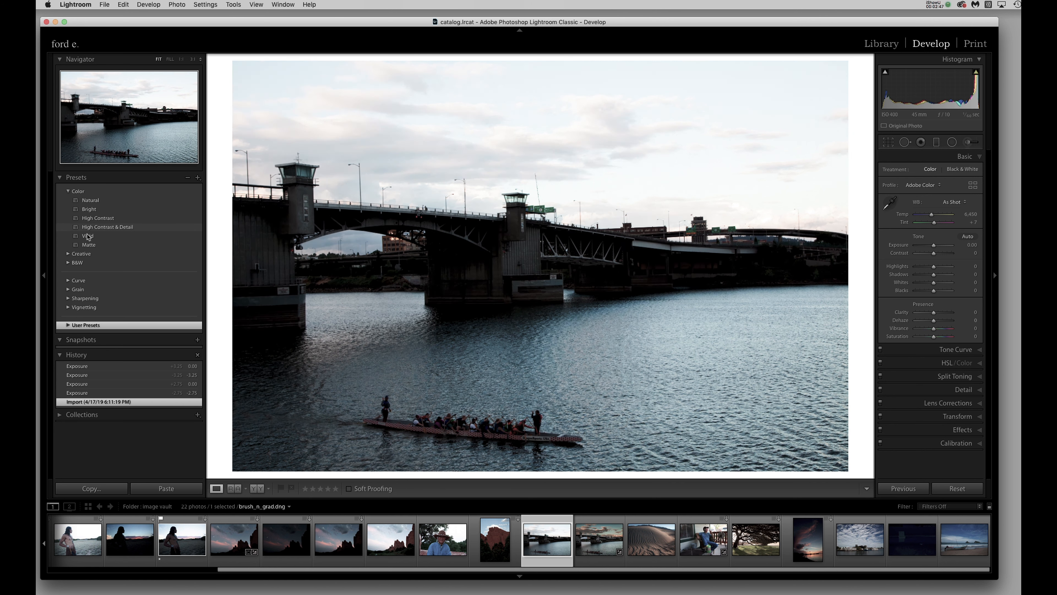
click(69, 255)
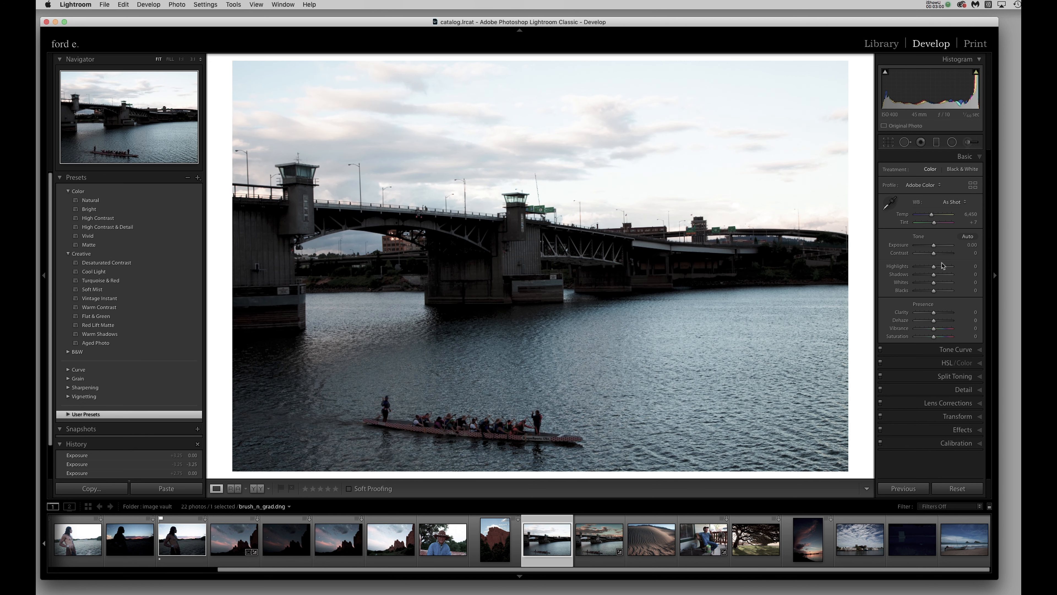
click(919, 365)
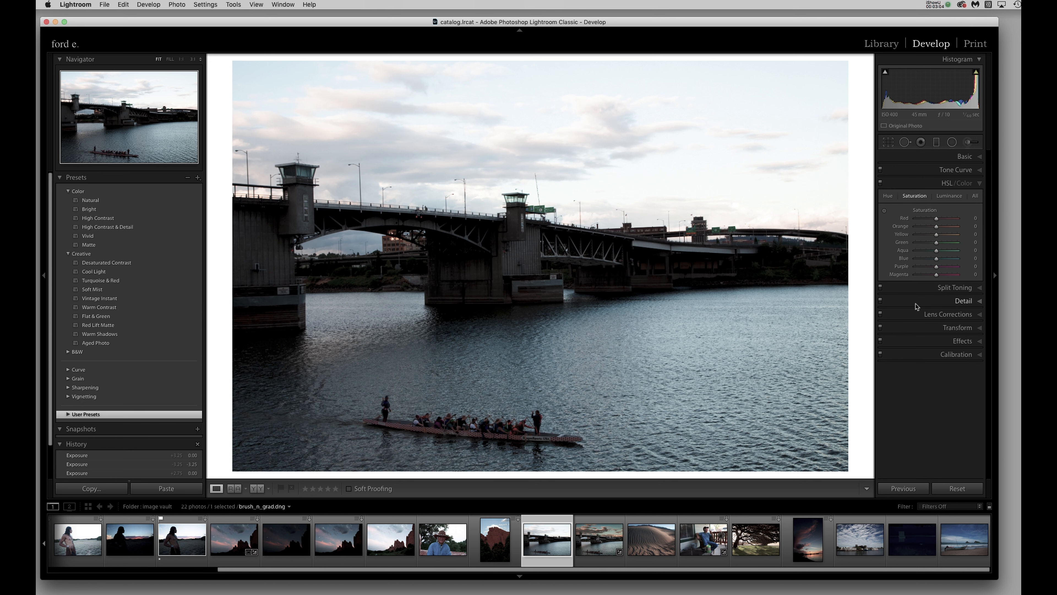
click(915, 302)
click(926, 157)
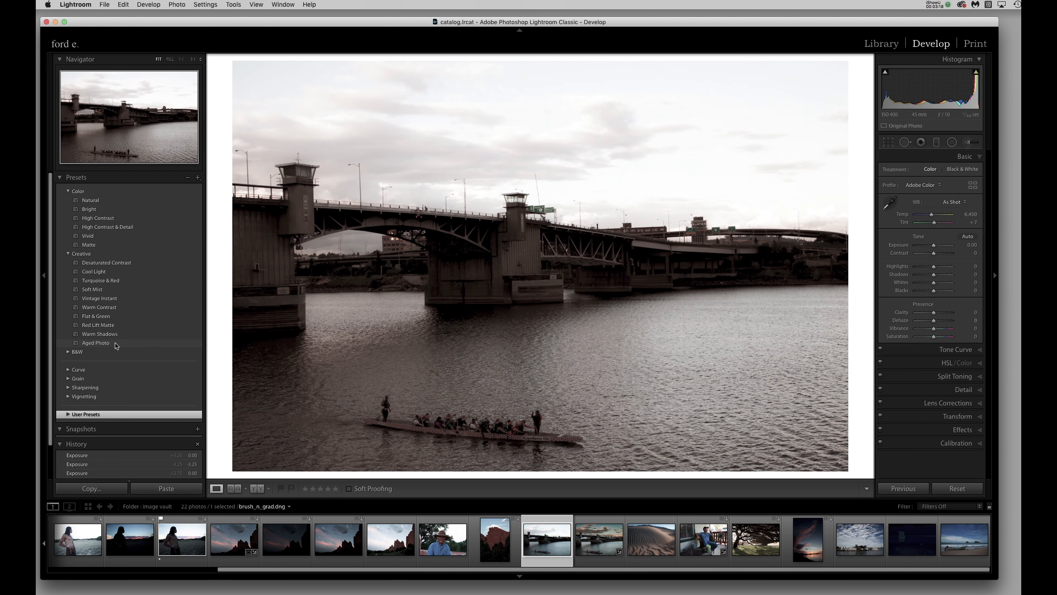
click(68, 254)
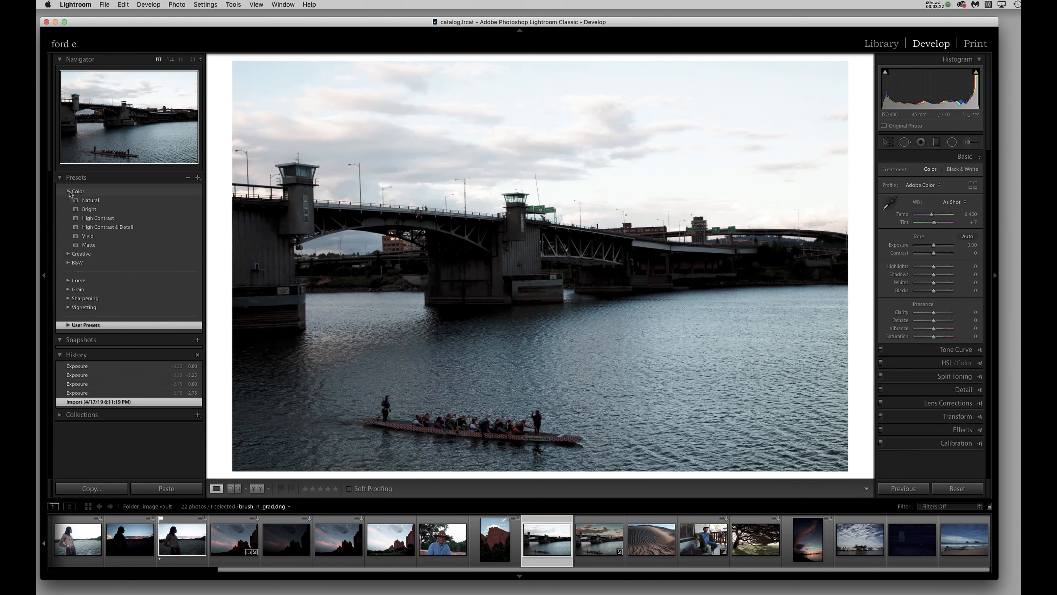
click(68, 191)
click(62, 178)
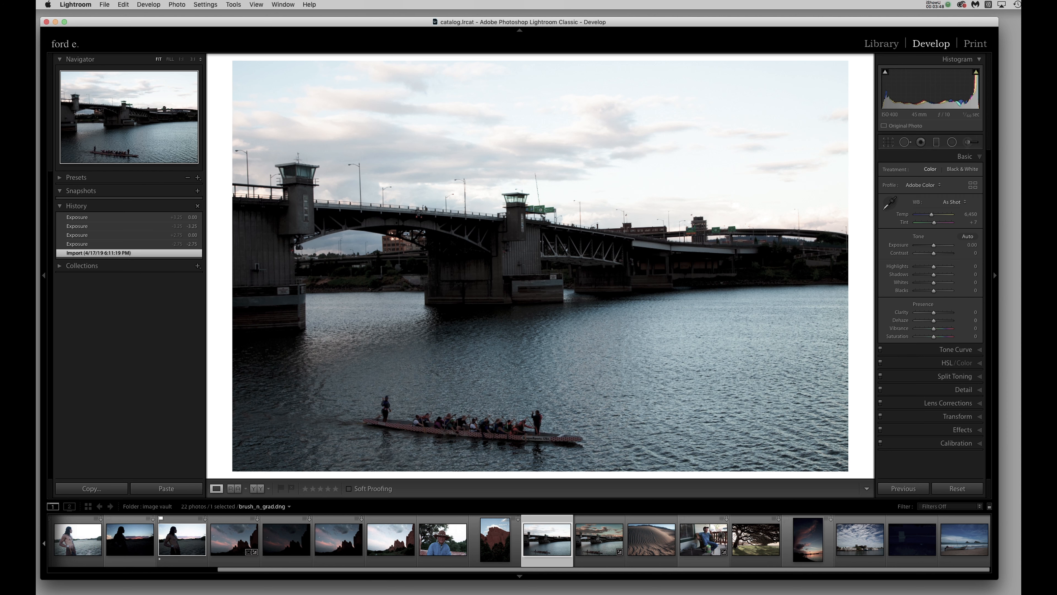
- Try Shadows at -18 through the histogram, reset the adjustment, and return the photo to its Import state
click(925, 87)
click(925, 87)
mouse_move(900, 88)
mouse_down()
mouse_move(925, 89)
mouse_move(892, 88)
mouse_up()
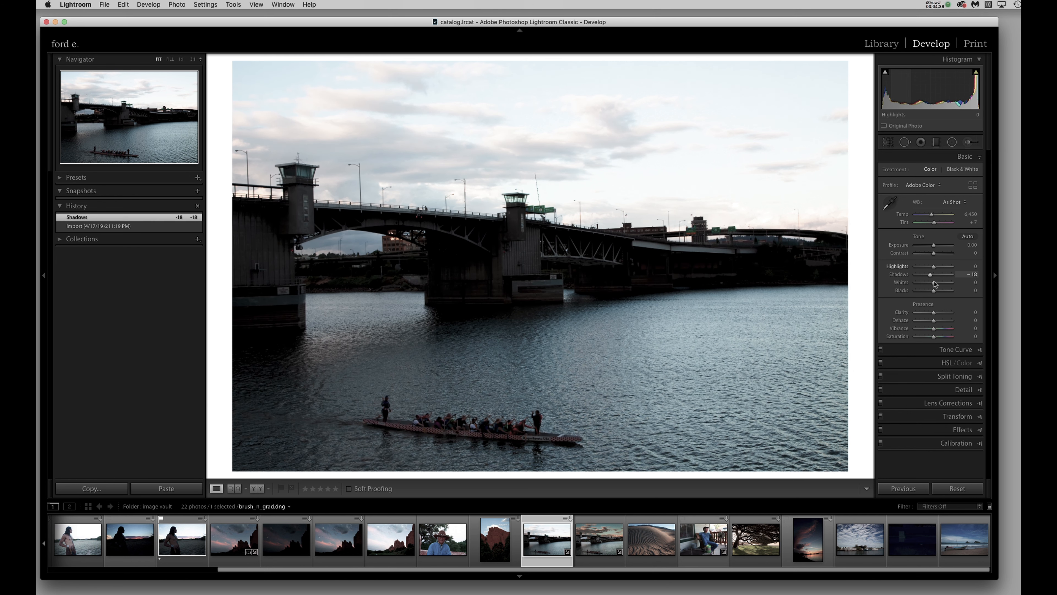
drag(931, 274, 935, 278)
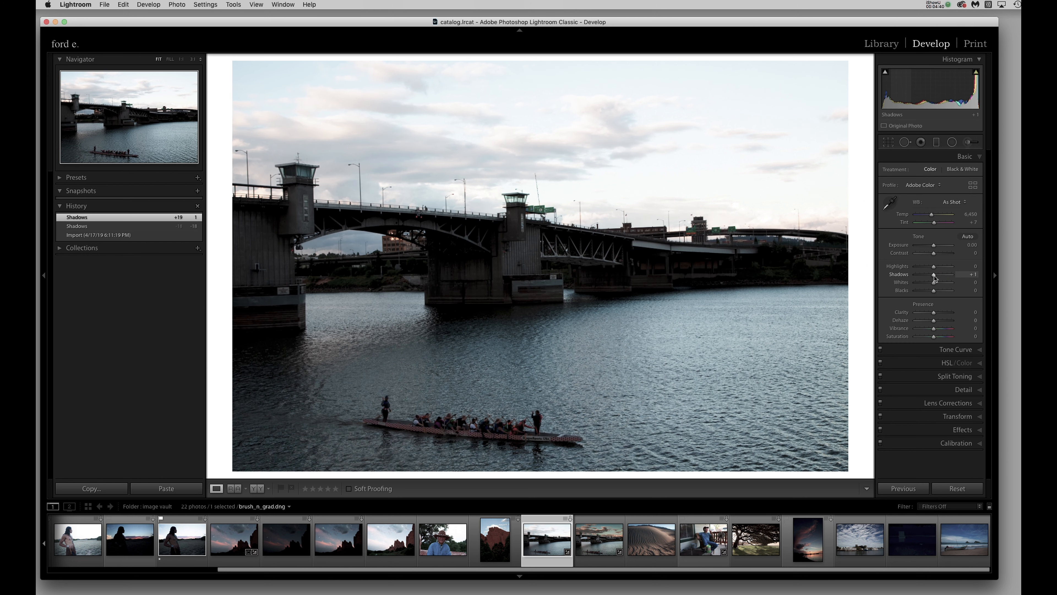
double_click(934, 277)
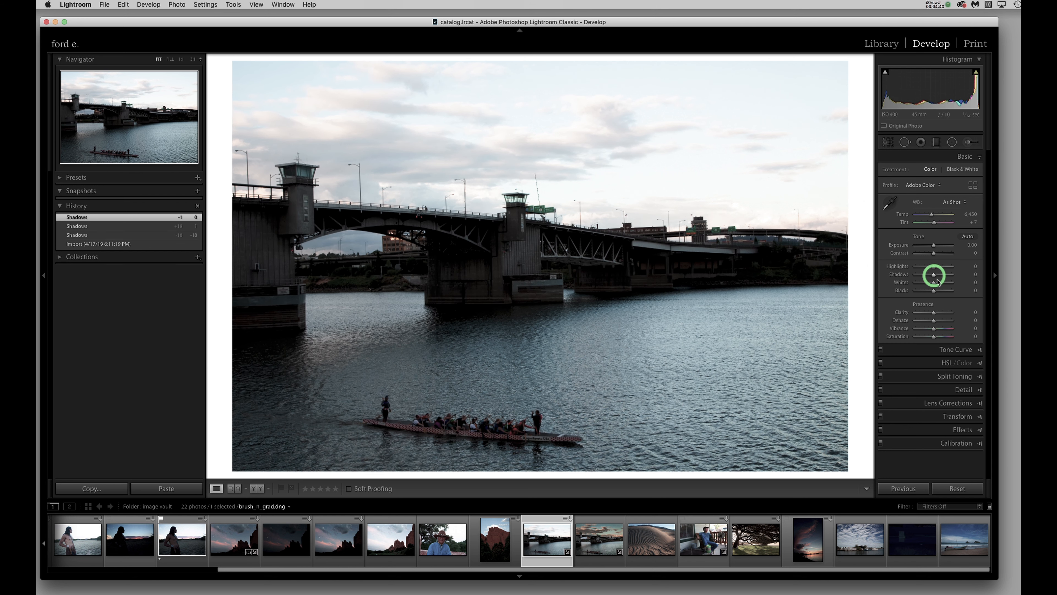
click(158, 245)
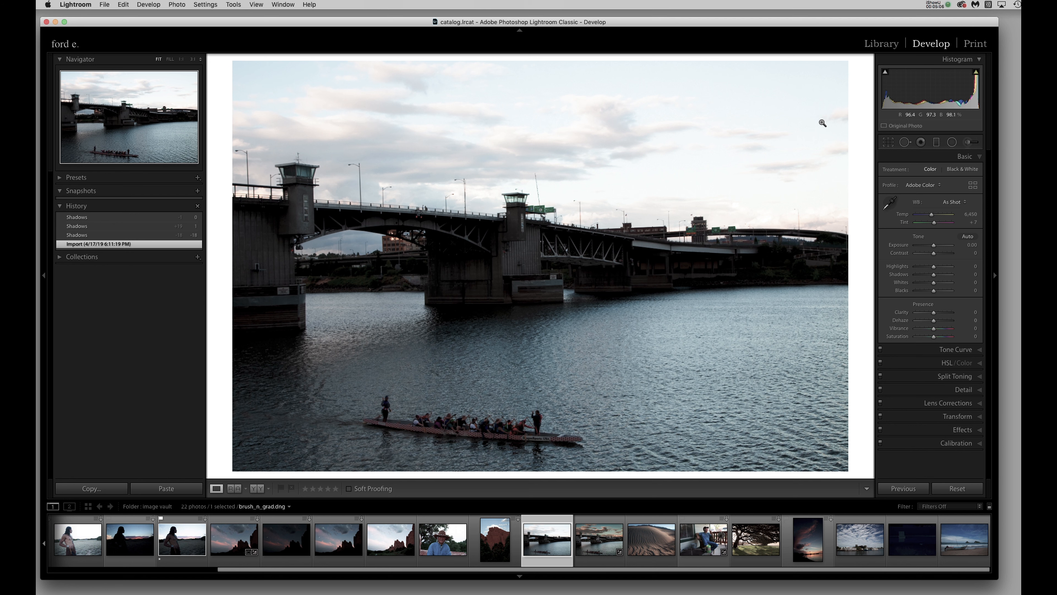
- Show Lab color values under the histogram and enable the shadow clipping warning, checking the near pier's waterline up close
right_click(923, 87)
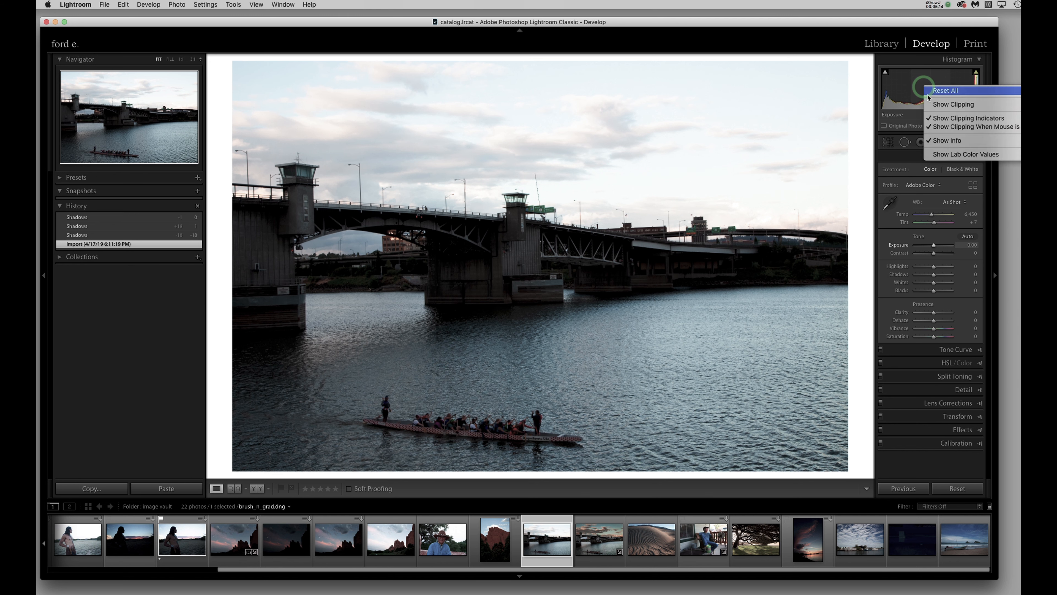
click(1004, 155)
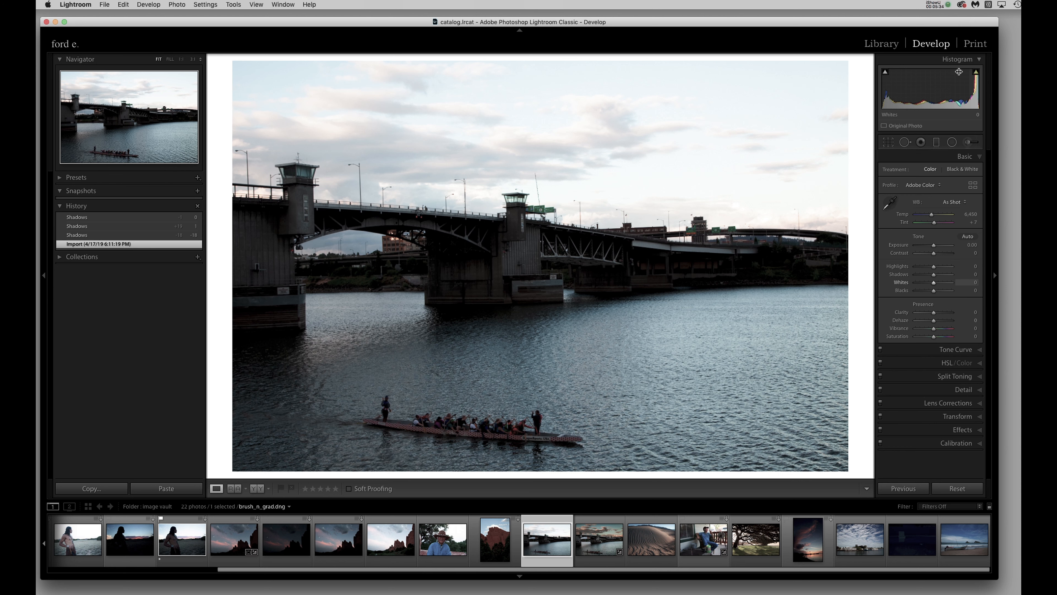
click(886, 75)
click(257, 342)
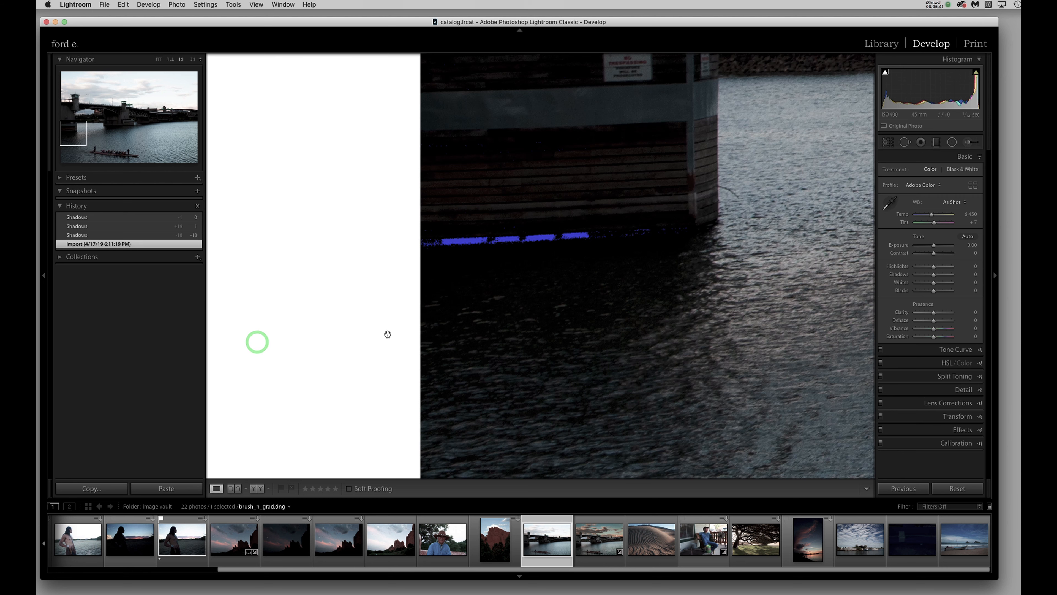
click(527, 244)
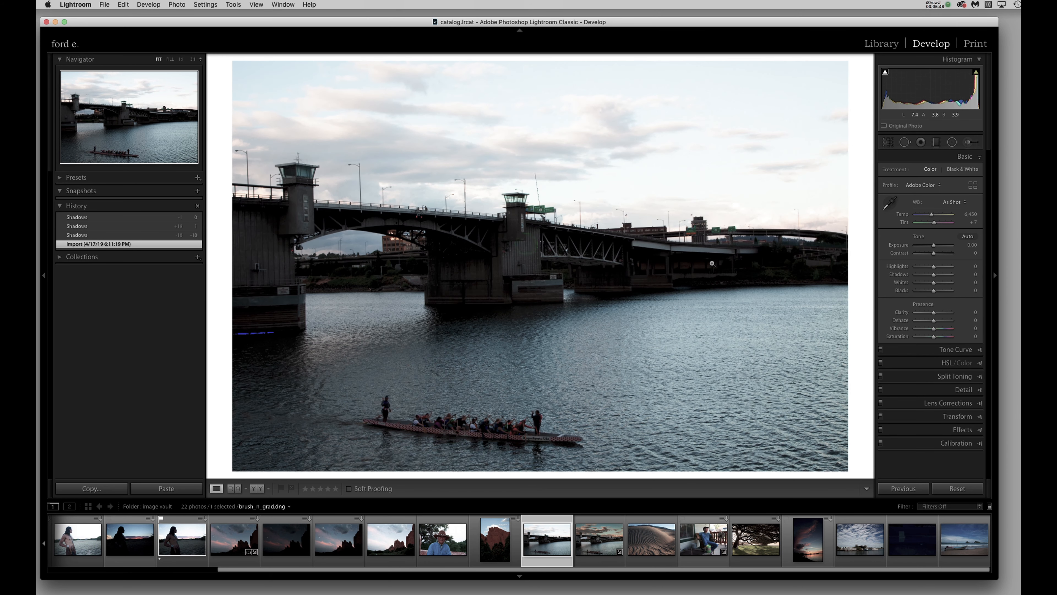
- Enable the highlight clipping warning and examine the clipped areas in the sky above the highway and at the near pier's waterline
click(977, 74)
click(739, 212)
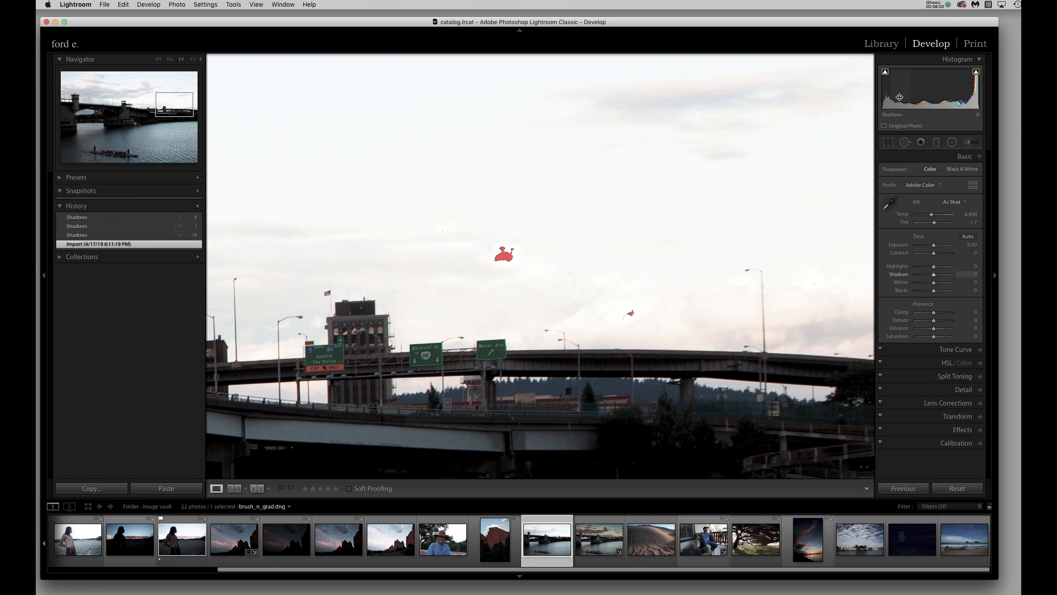
click(566, 262)
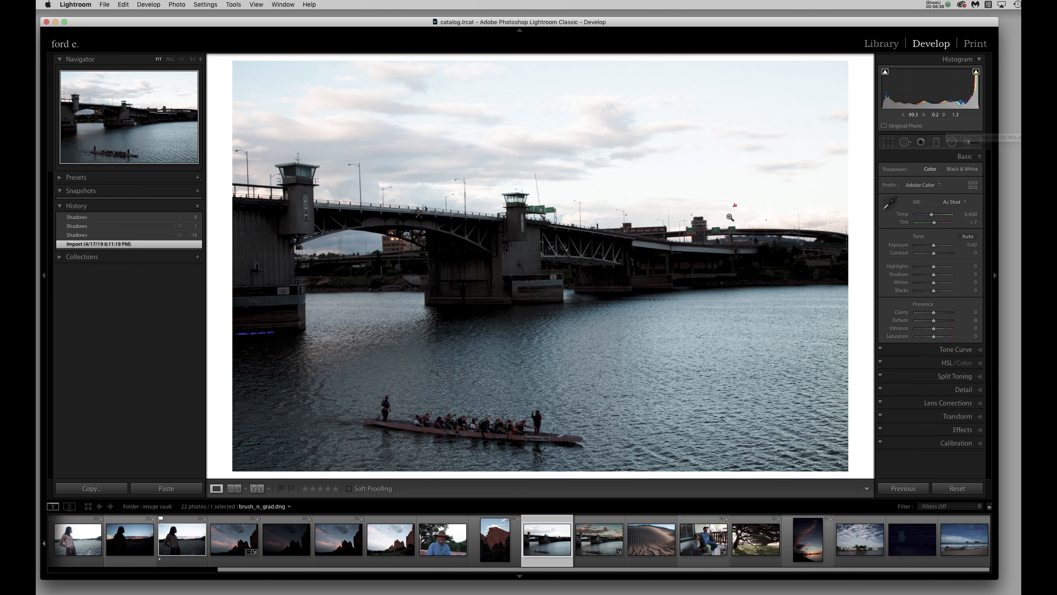
click(256, 336)
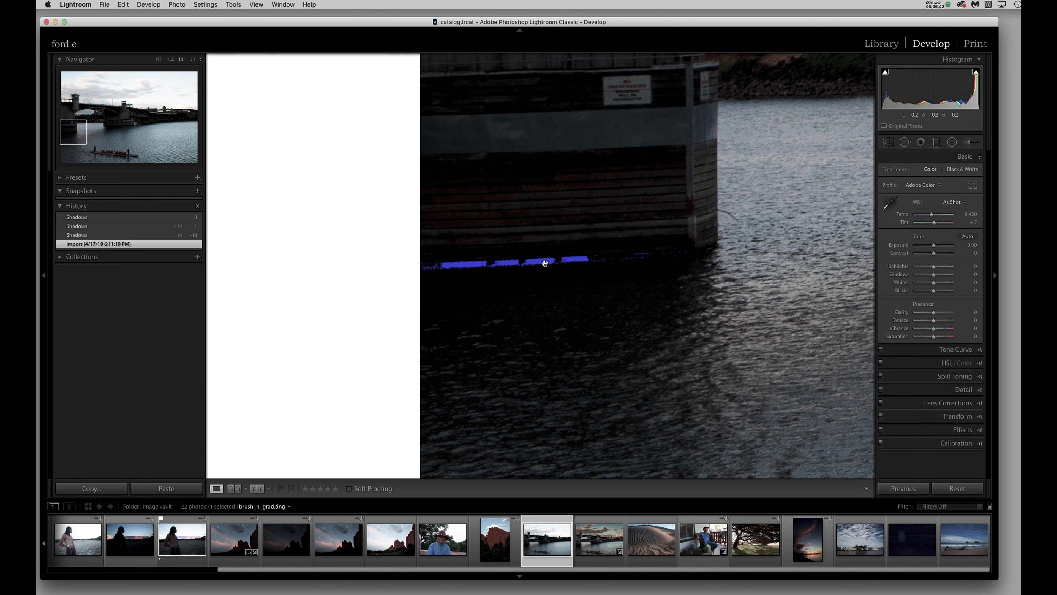
- Examine the clipped highlights in the sky above the highway up close, and turn off the clipping warnings
click(544, 264)
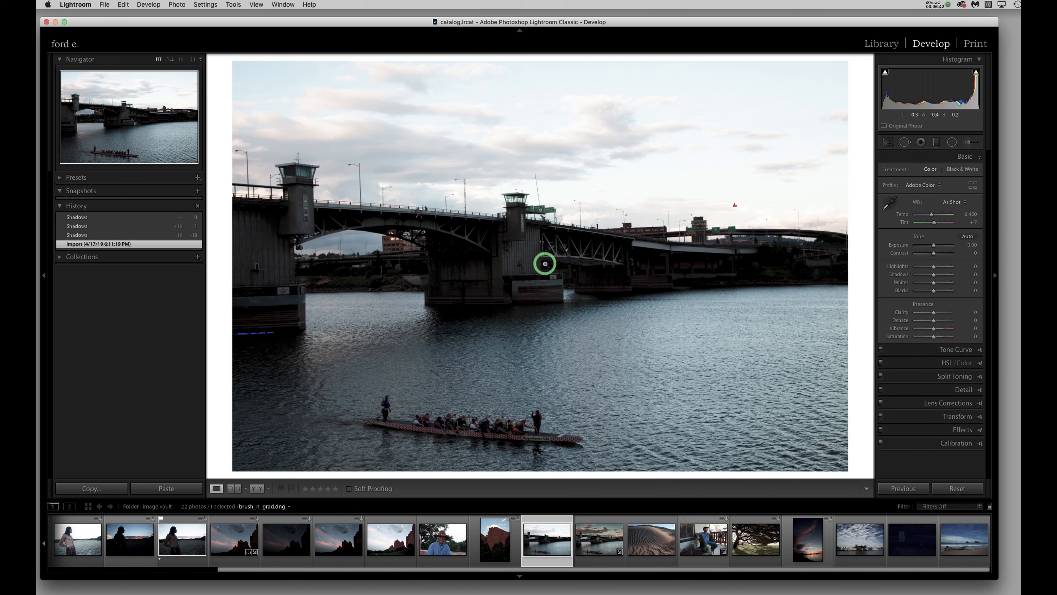
click(726, 204)
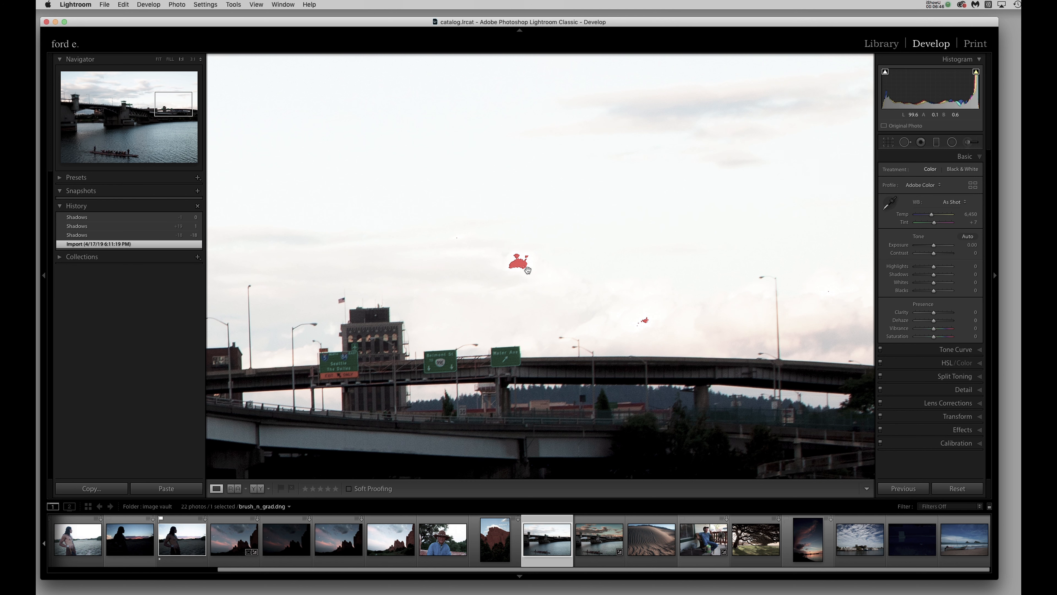
click(528, 269)
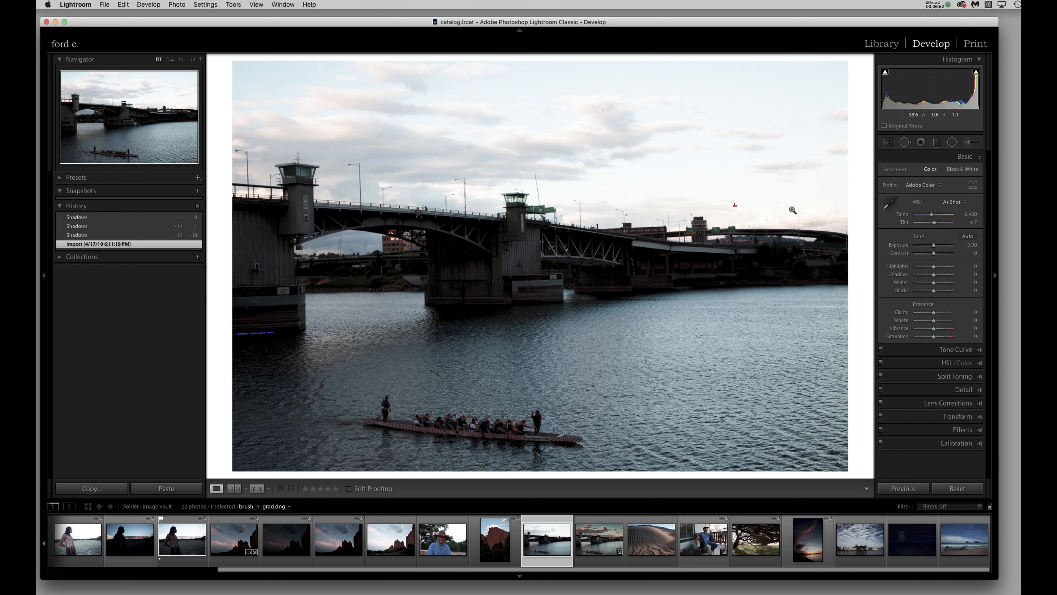
click(886, 73)
- Try the Black & White treatment on the bridge photo and return it to its Import state
click(962, 174)
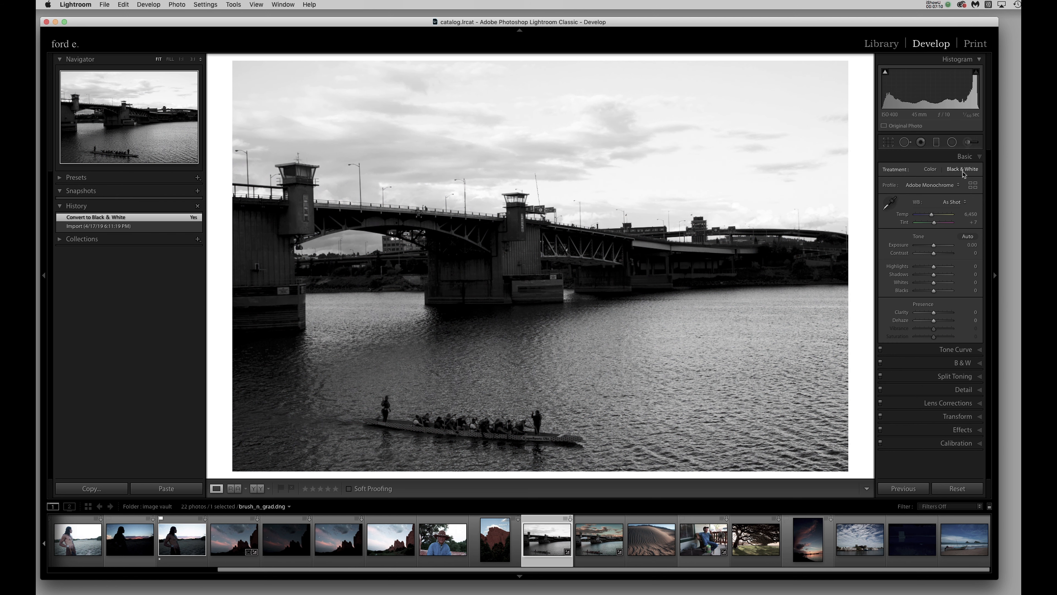
click(154, 229)
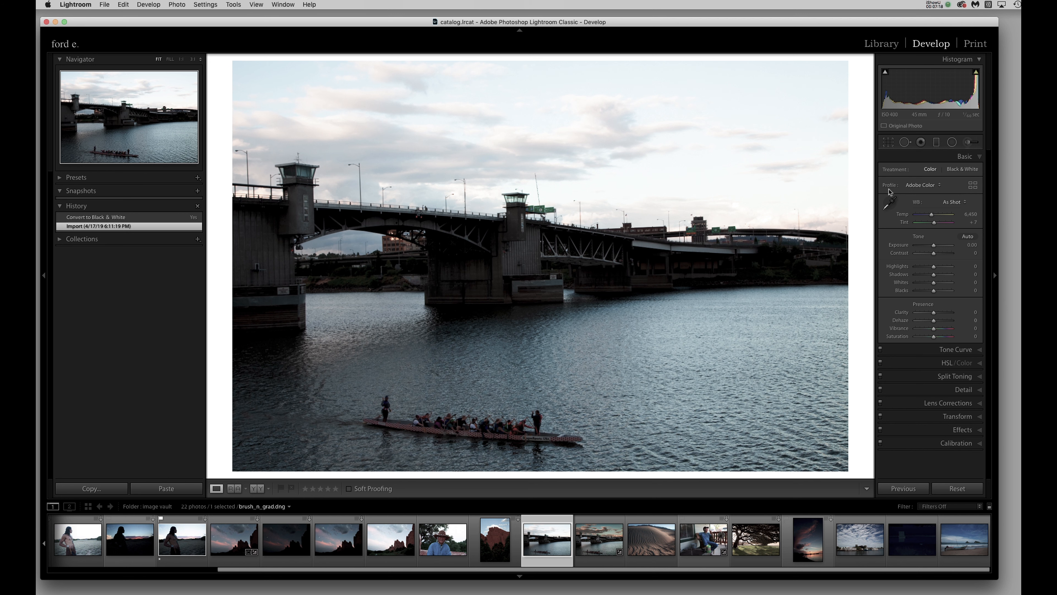
- Try the Adobe Landscape, Adobe Portrait and Adobe Vivid profiles on the bridge photo one after another
click(925, 185)
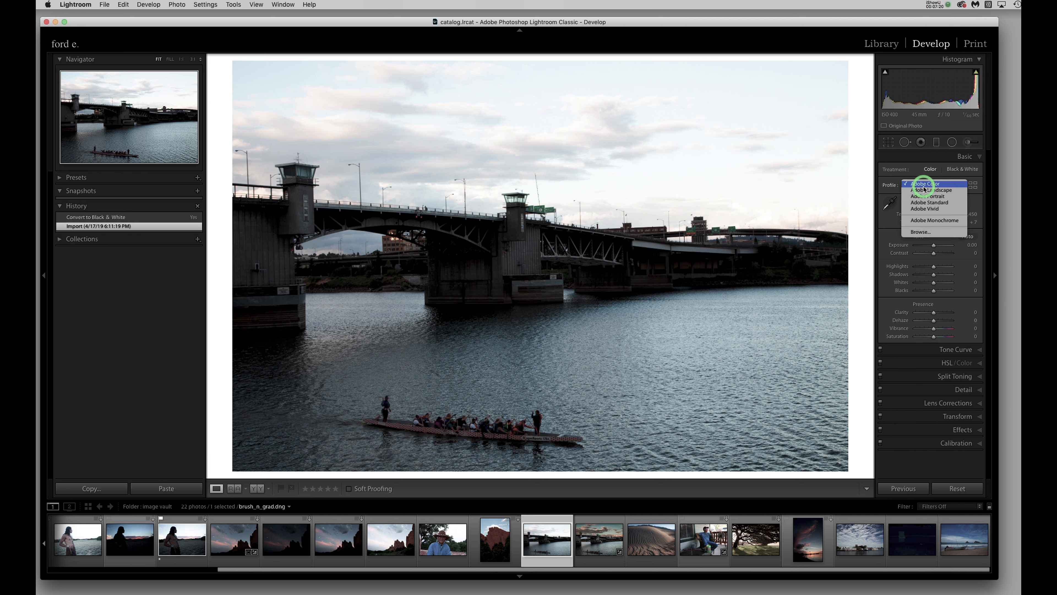
click(950, 191)
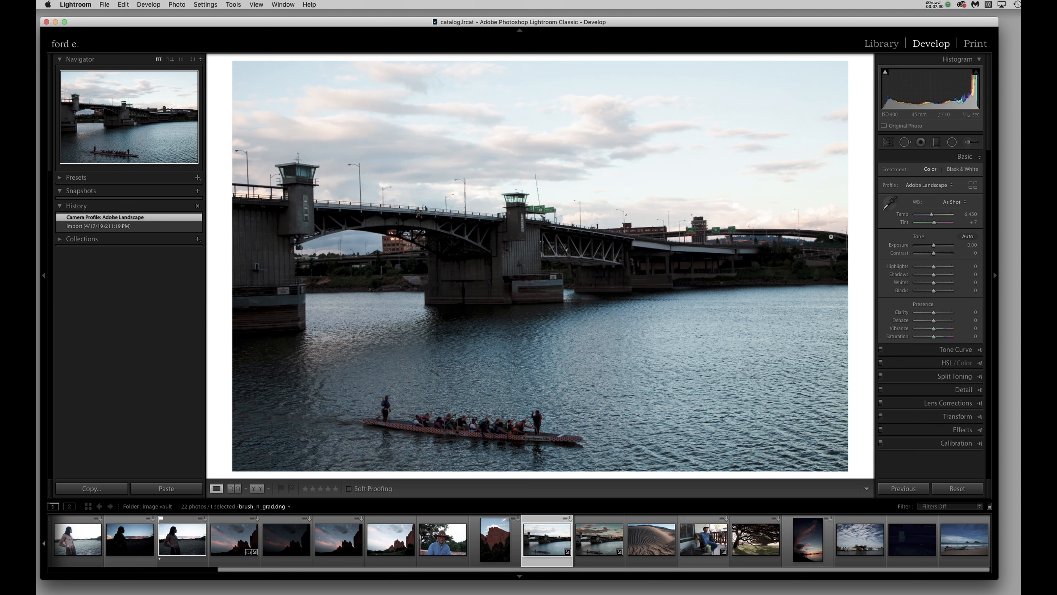
click(930, 189)
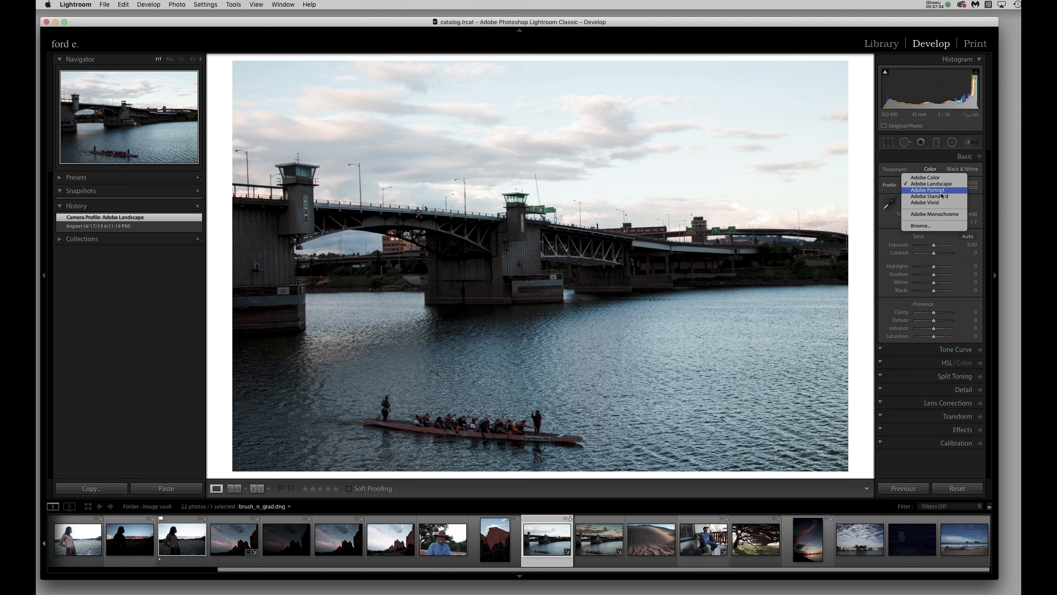
click(928, 190)
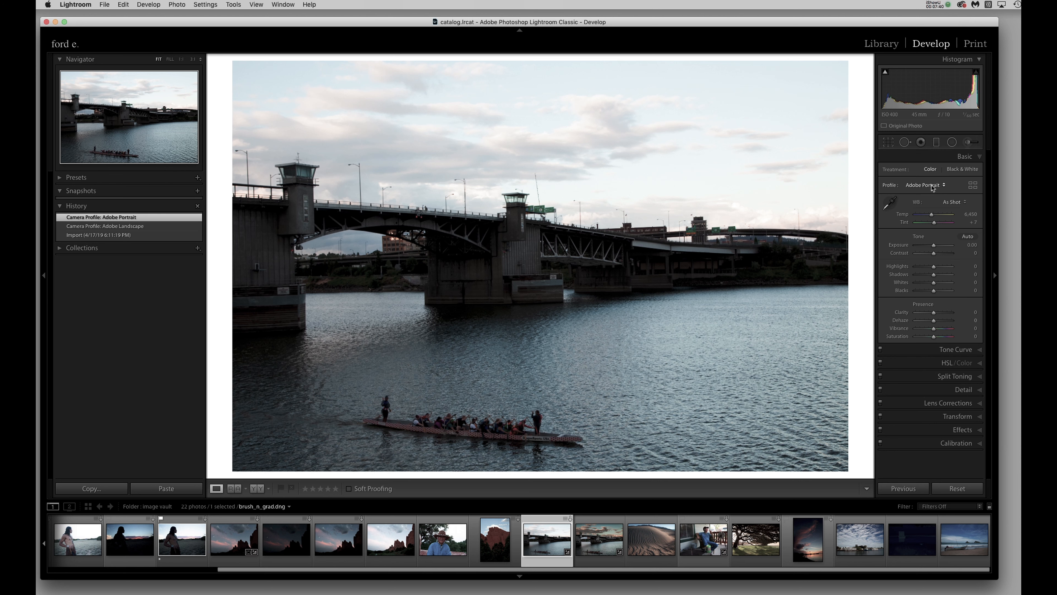
click(932, 185)
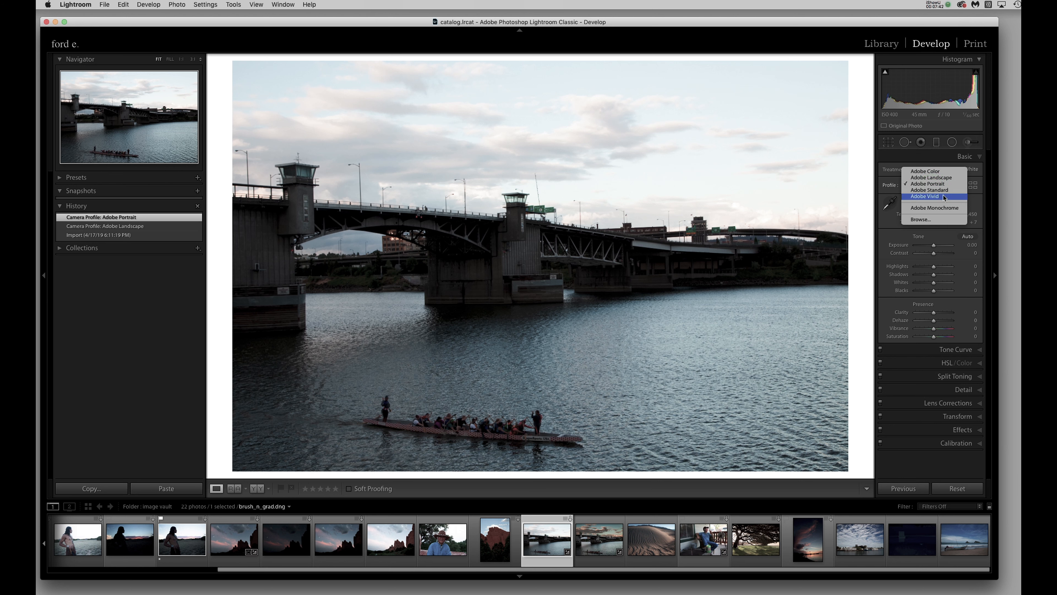
click(934, 195)
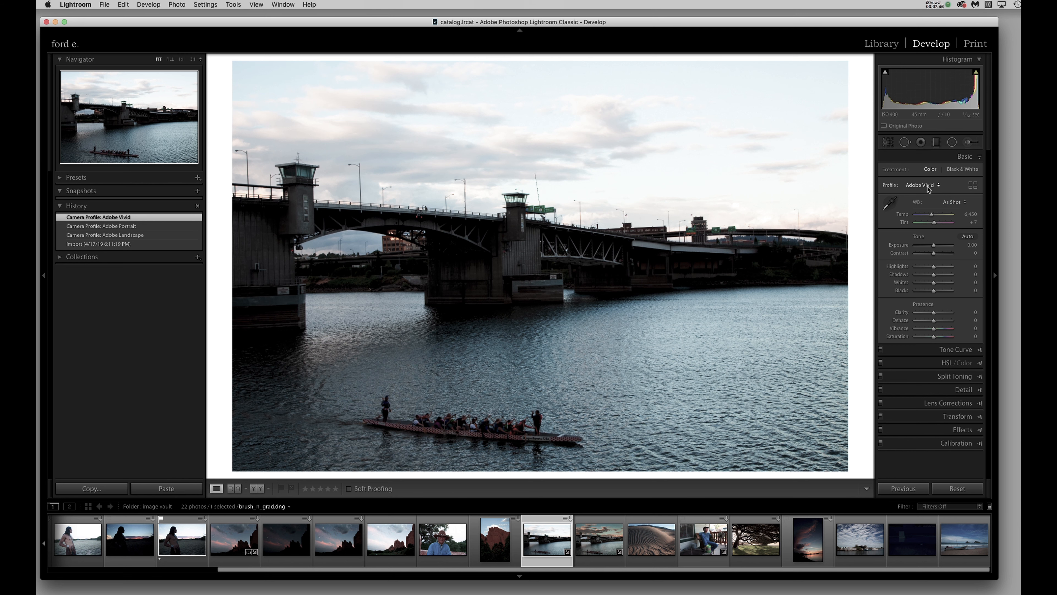
- Try the Adobe Monochrome profile, set the photo back to Adobe Color, and leave the profile list without another change
click(928, 187)
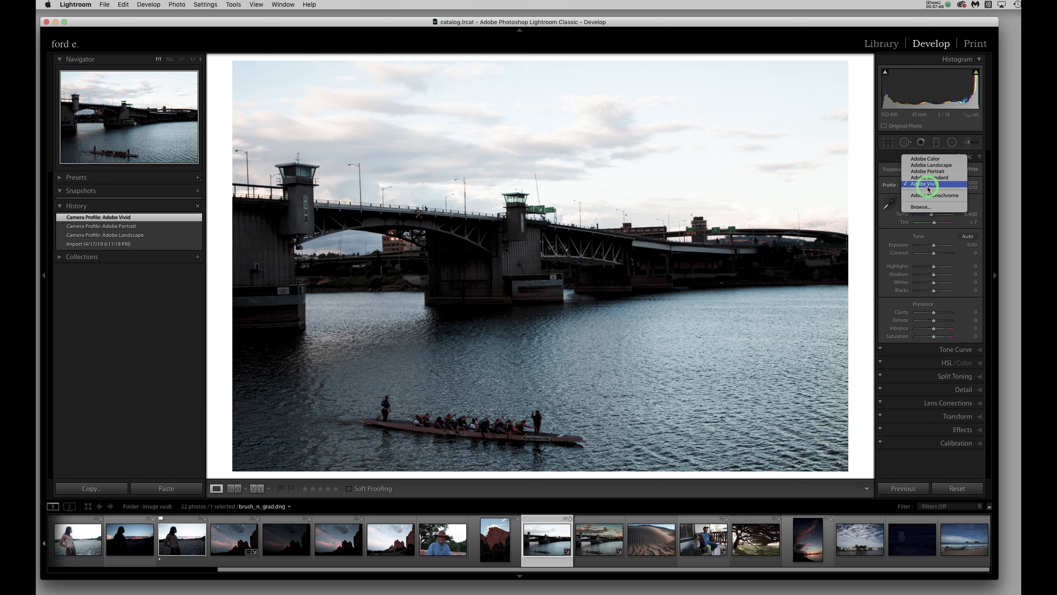
click(940, 198)
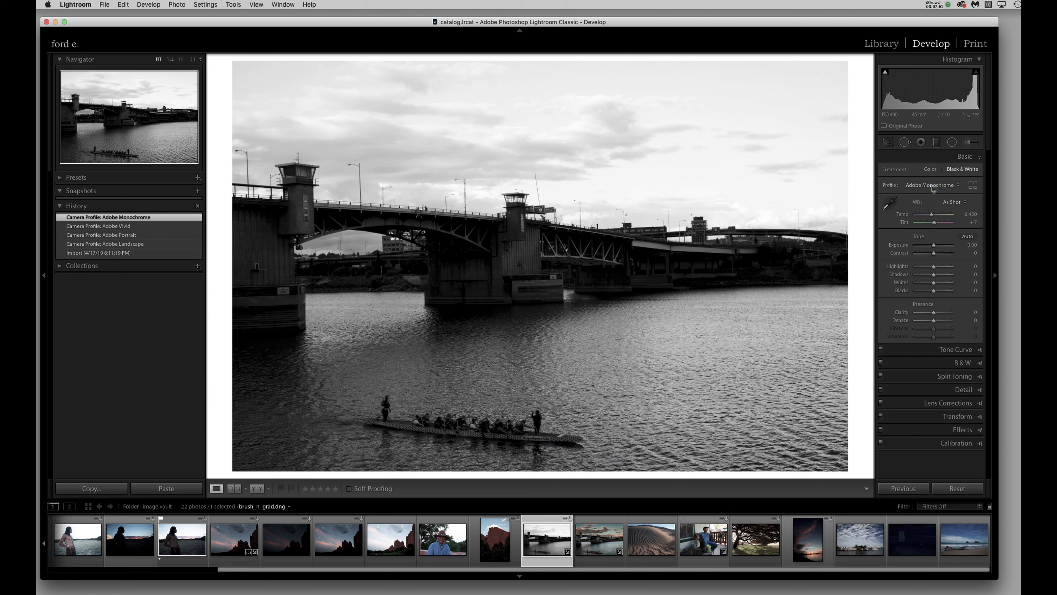
click(935, 188)
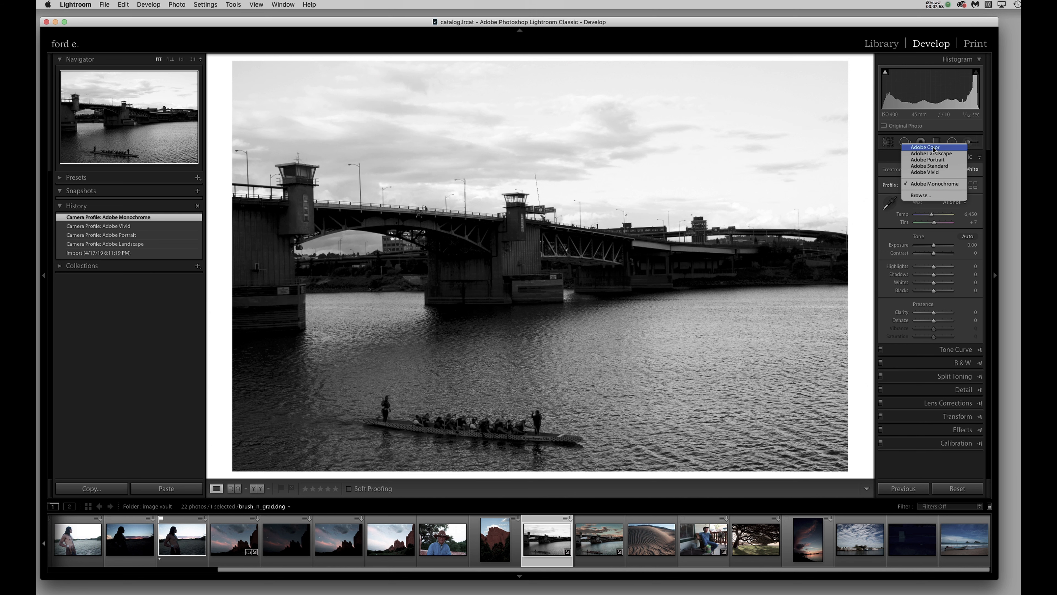
click(934, 148)
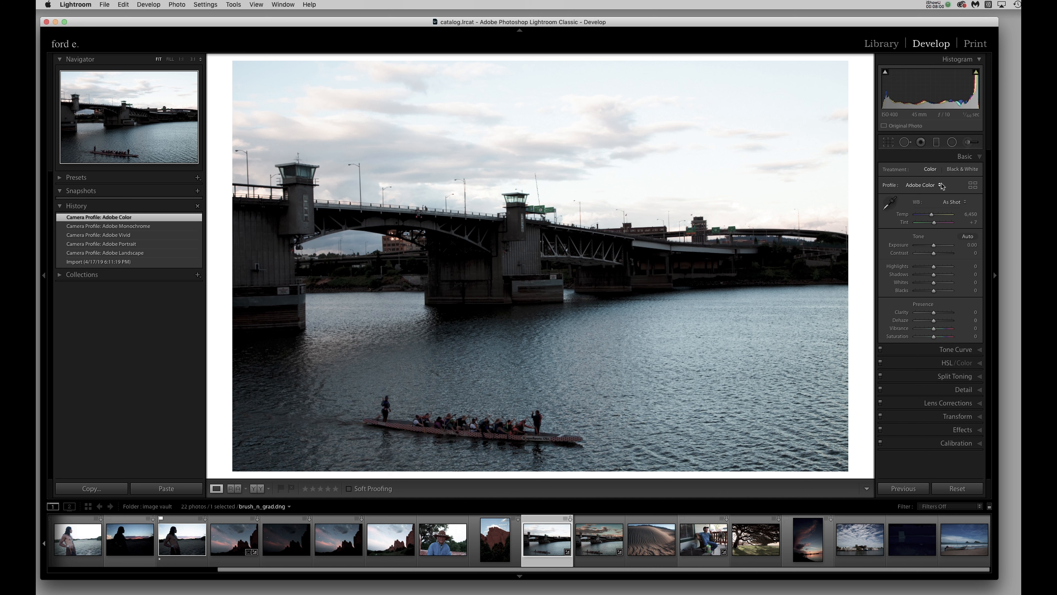
click(928, 187)
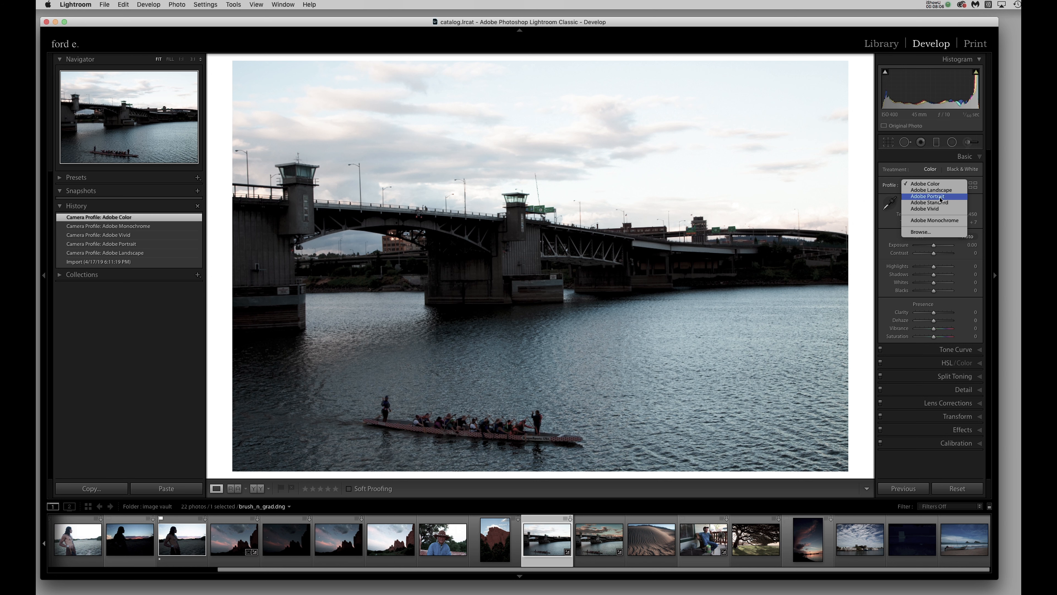
click(944, 186)
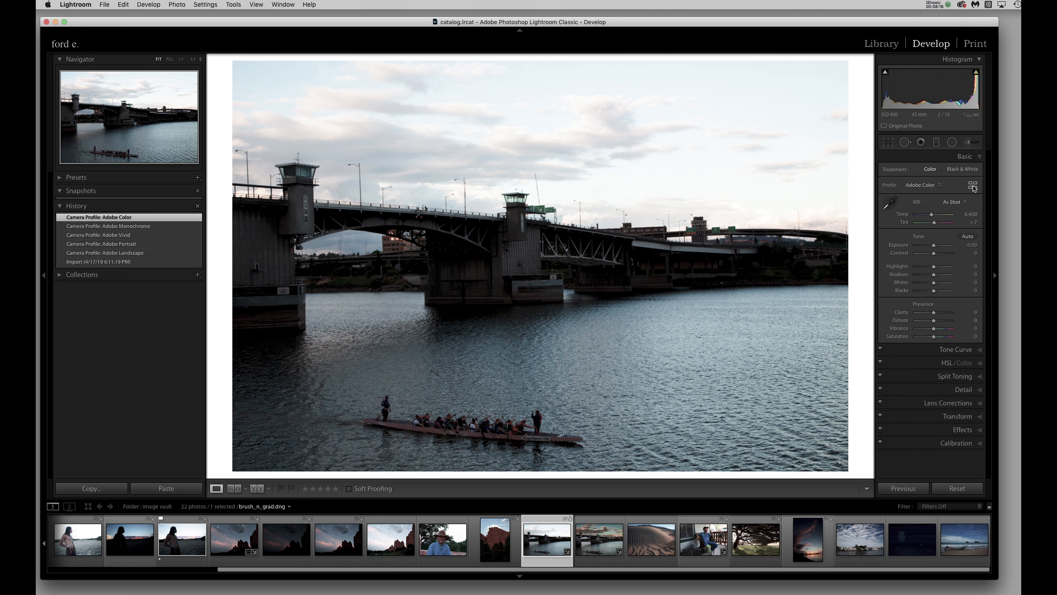
- Open the Profile Browser, look through its profile groups and collapse the Adobe Raw group
click(973, 187)
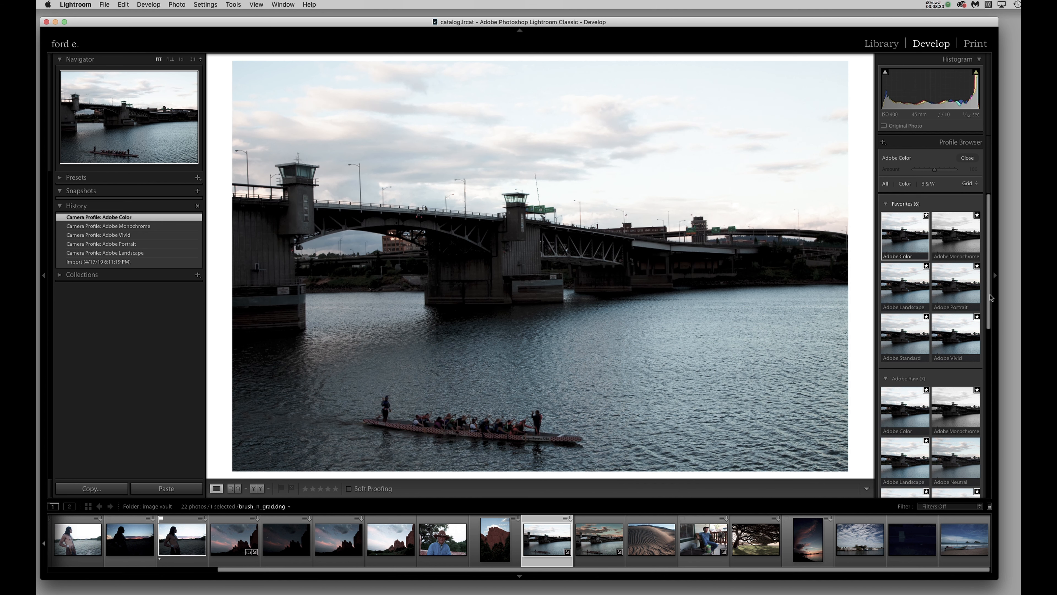
drag(990, 298, 986, 359)
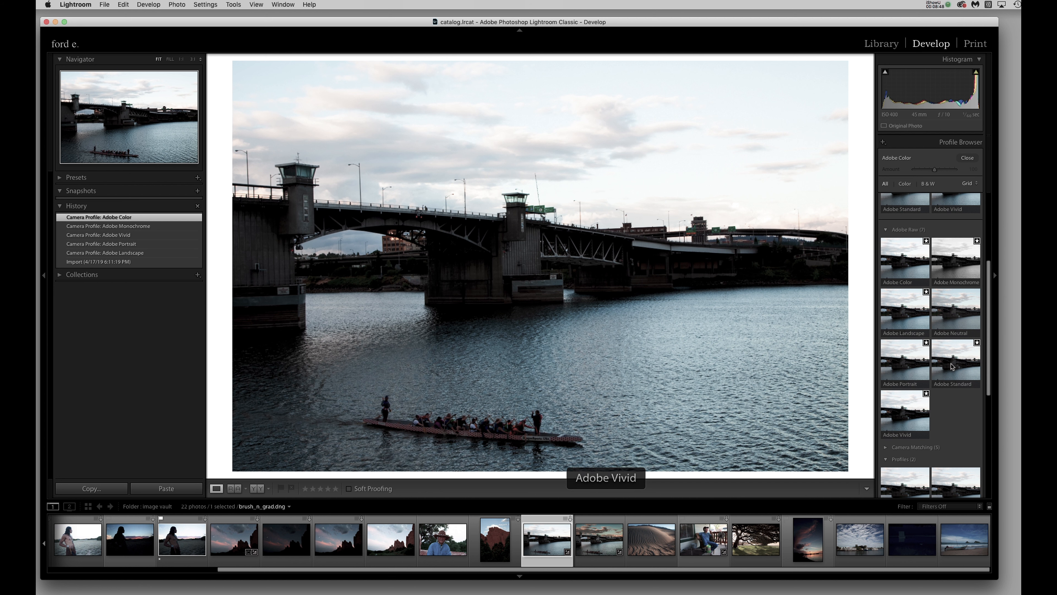
click(885, 229)
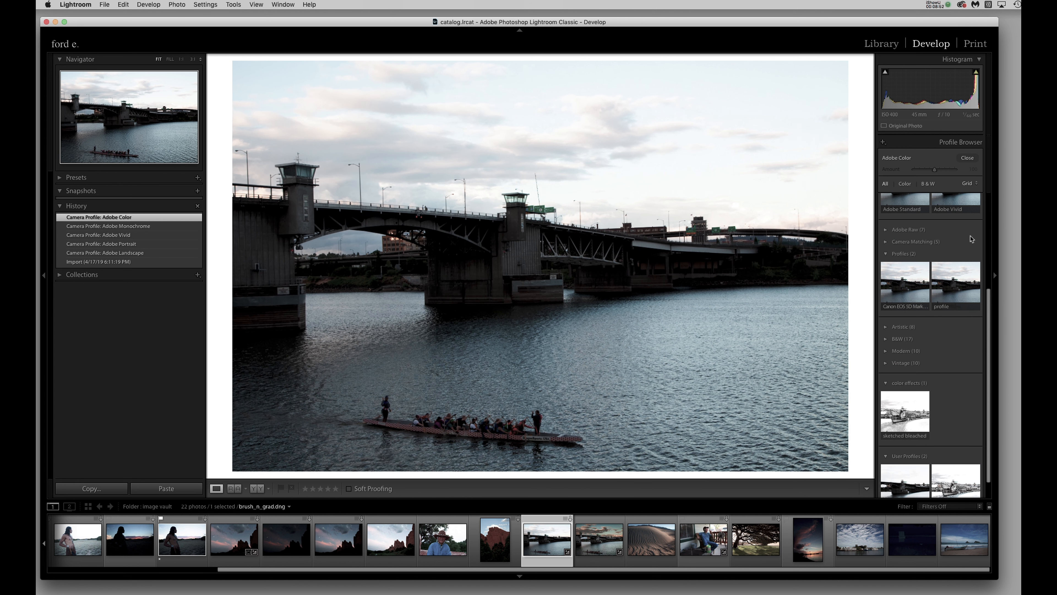
scroll(971, 239, up, 4)
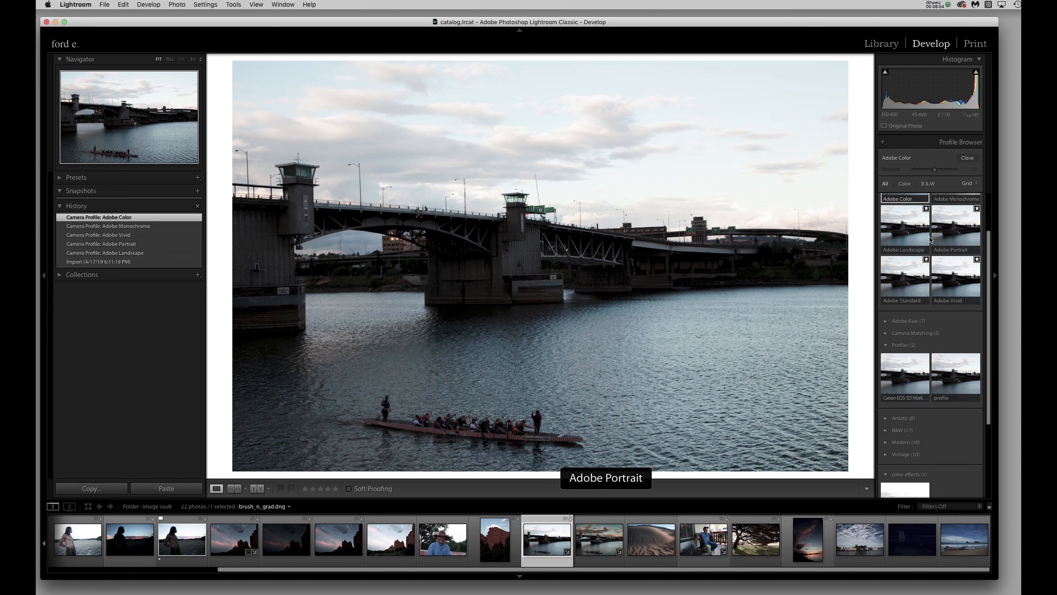
scroll(957, 286, down, 2)
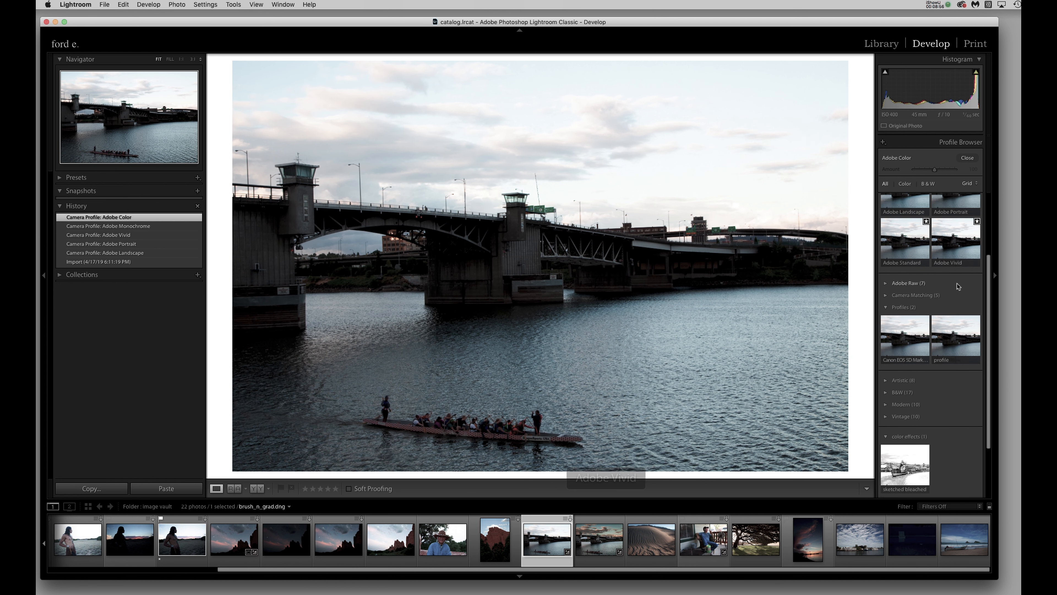
scroll(965, 270, down, 2)
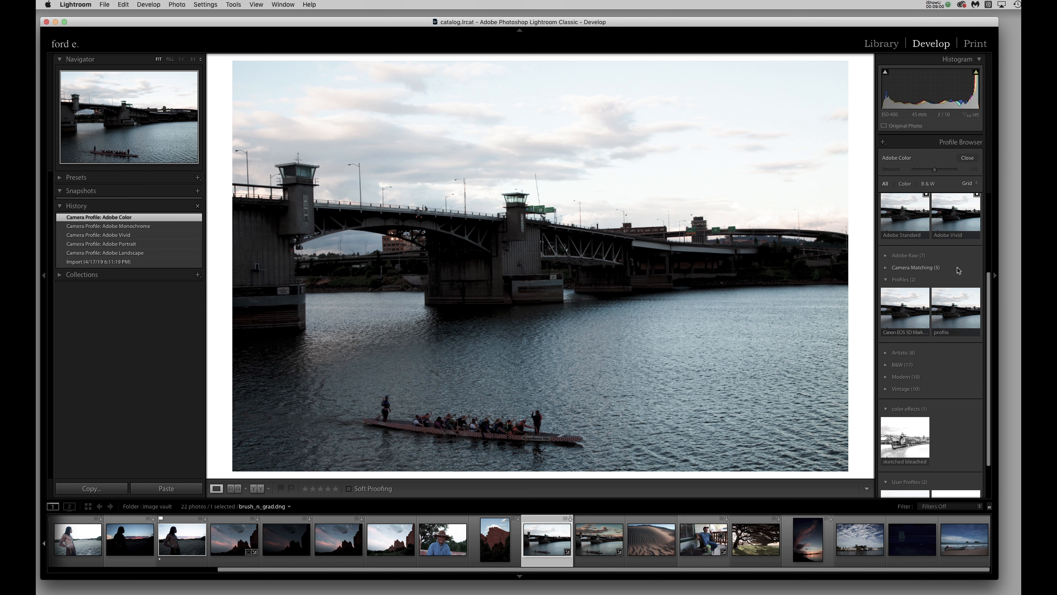
- Preview Camera Faithful from Camera Matching and the custom Canon EOS 5D Mark II xRite SG DCP profile without applying either
click(886, 268)
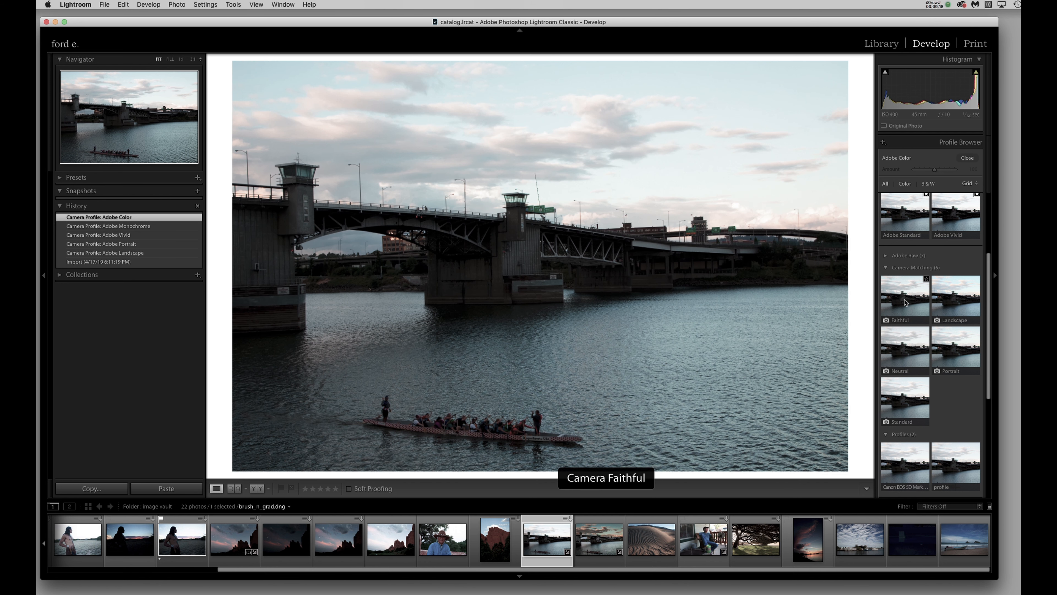
click(887, 268)
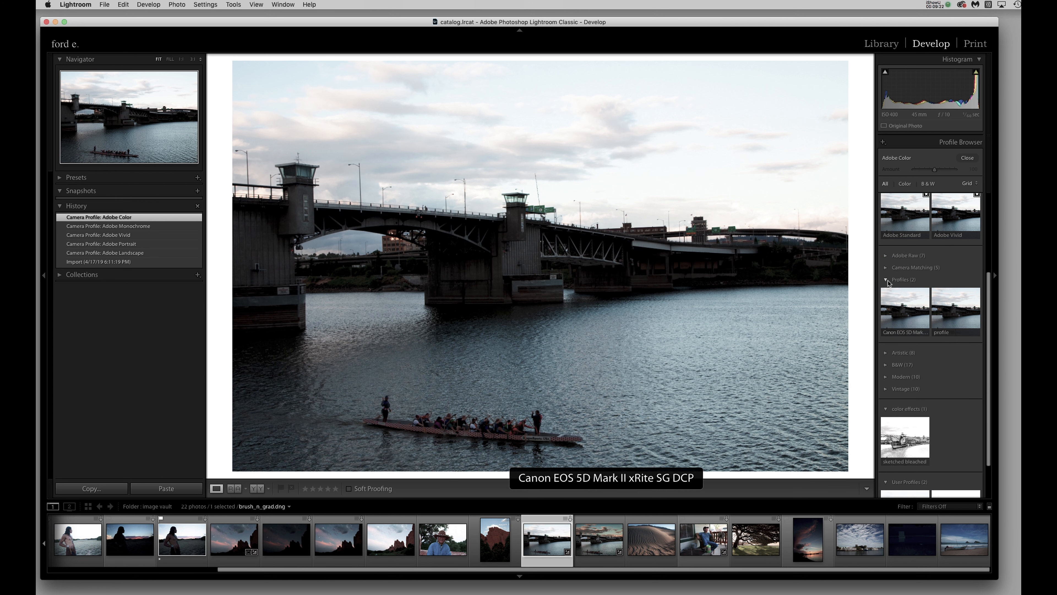
click(886, 280)
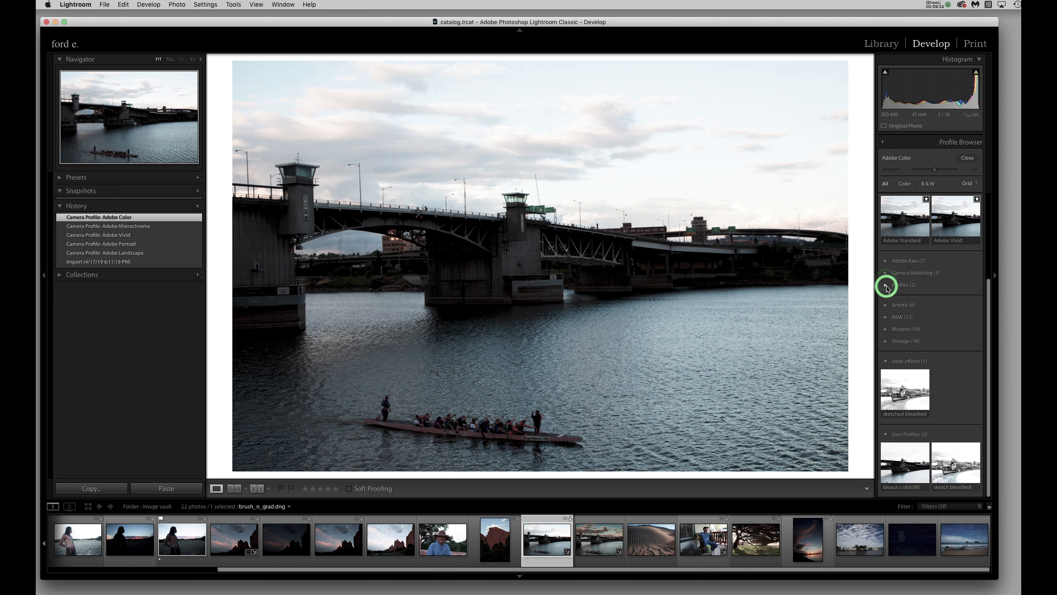
click(887, 285)
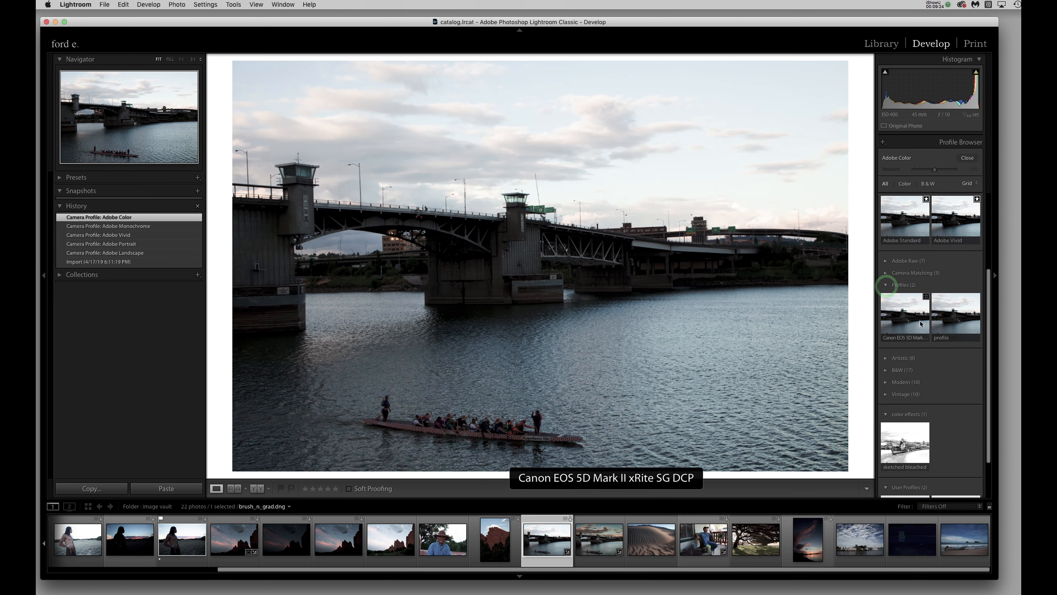
- Compare the two custom profiles by applying Canon EOS 5D Mark II xRite SG DCP, "profile", and the Canon one again
click(903, 324)
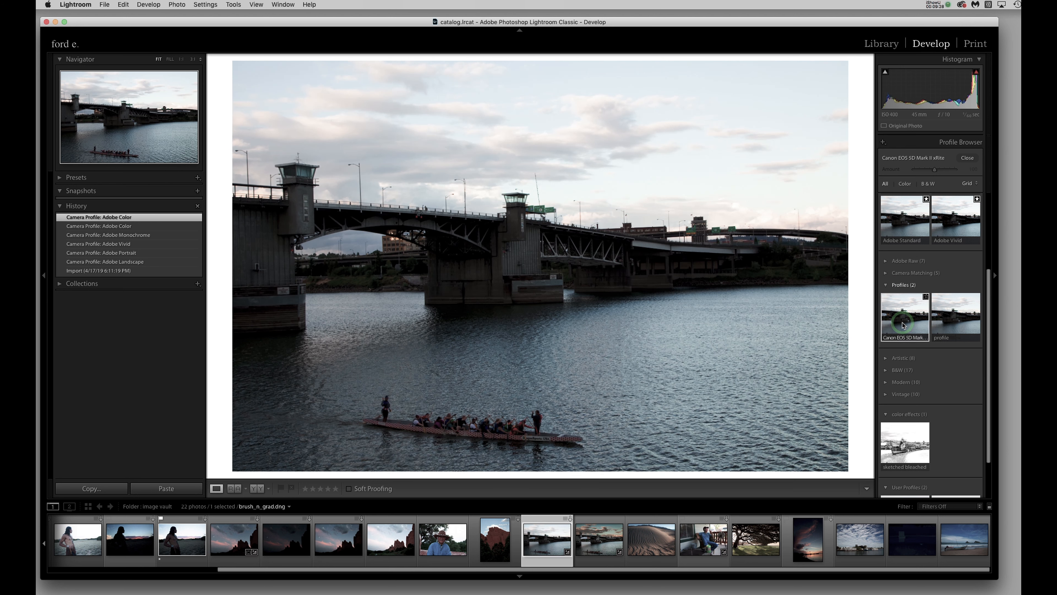
click(952, 323)
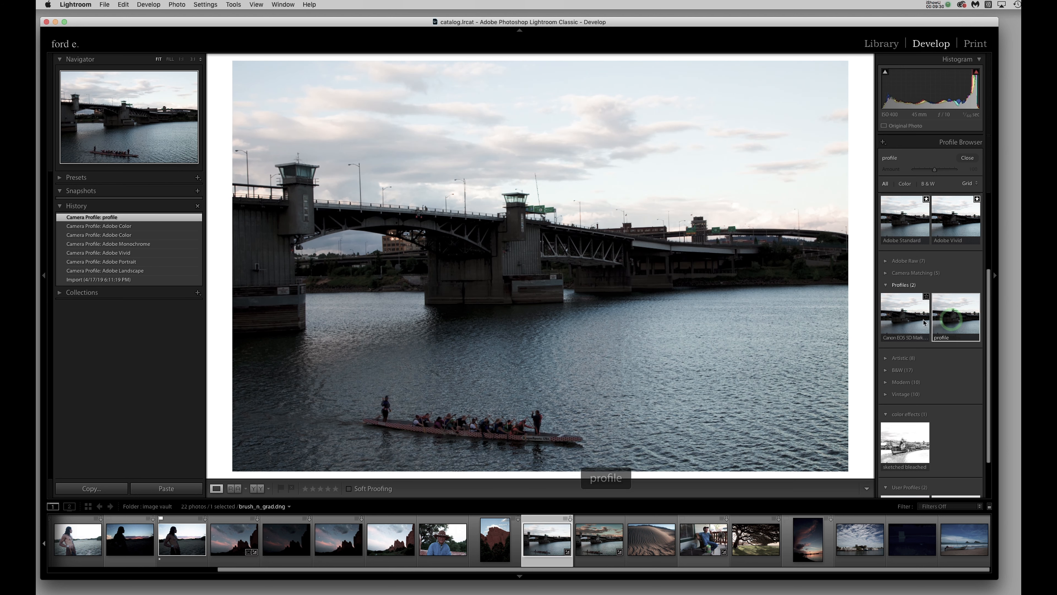
click(913, 322)
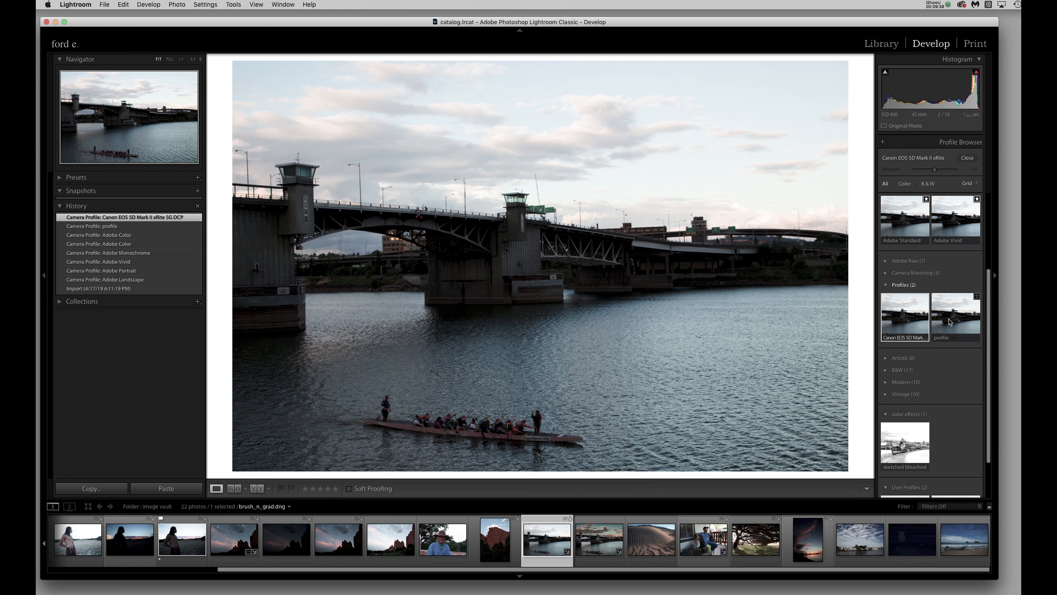
scroll(949, 319, up, 1)
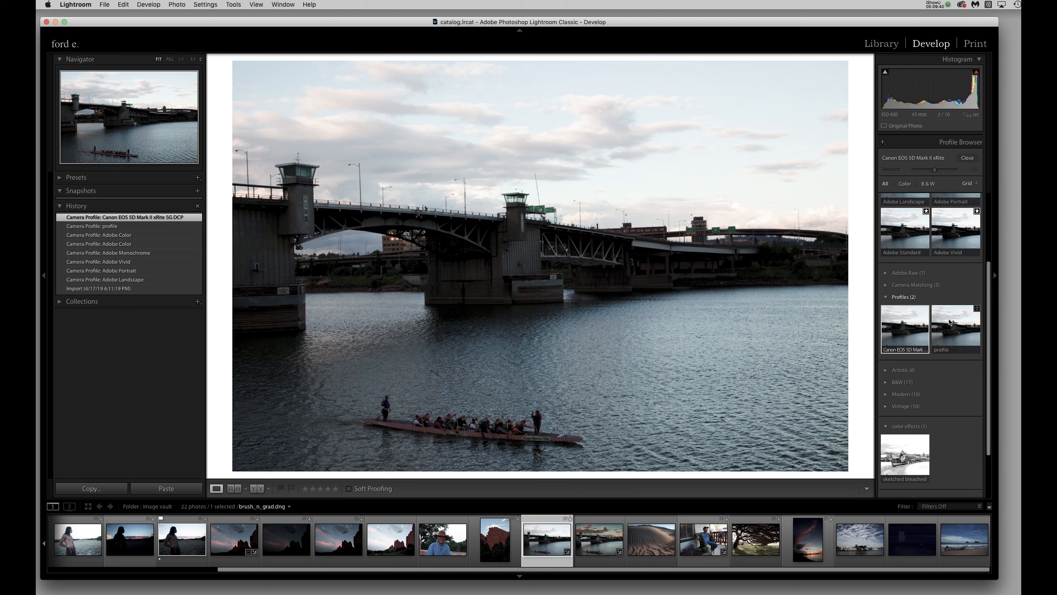
scroll(950, 320, down, 1)
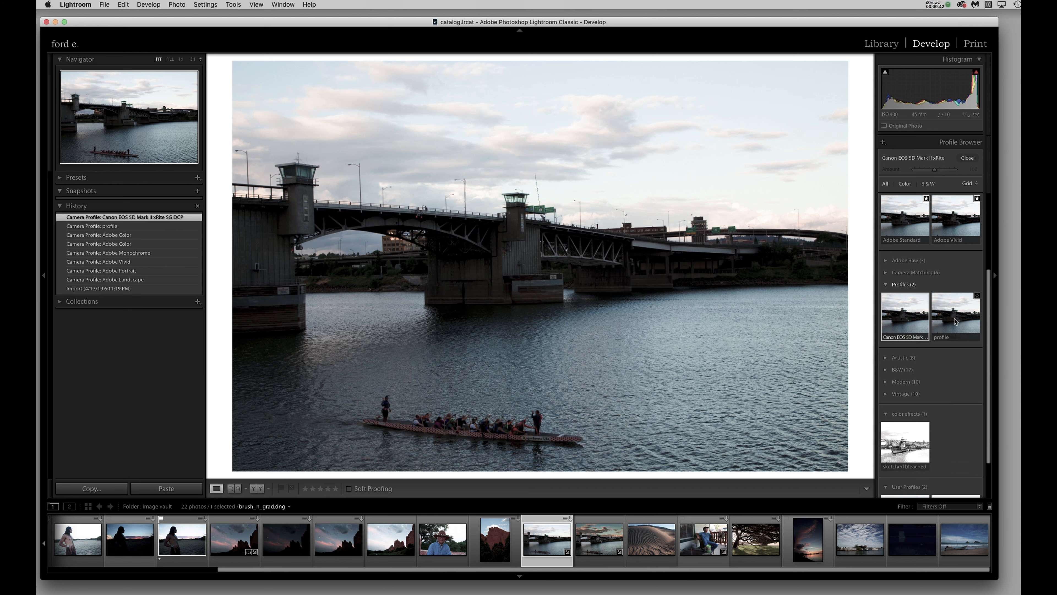
- Collapse the Profiles group and switch the photo from the favorite Adobe Color profile to Adobe Landscape
click(885, 284)
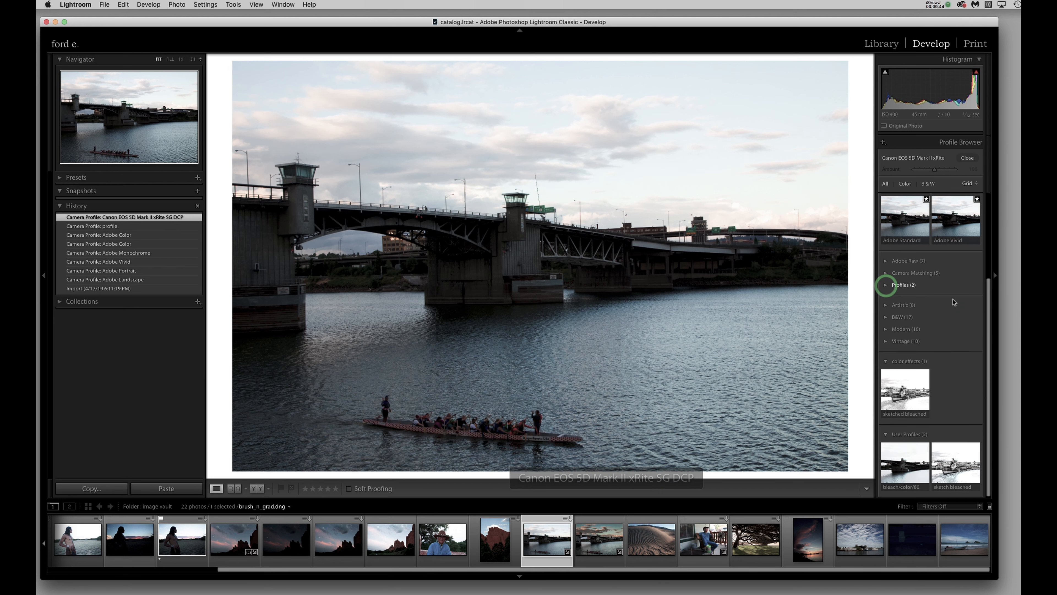
scroll(953, 302, up, 3)
scroll(953, 302, up, 5)
click(898, 237)
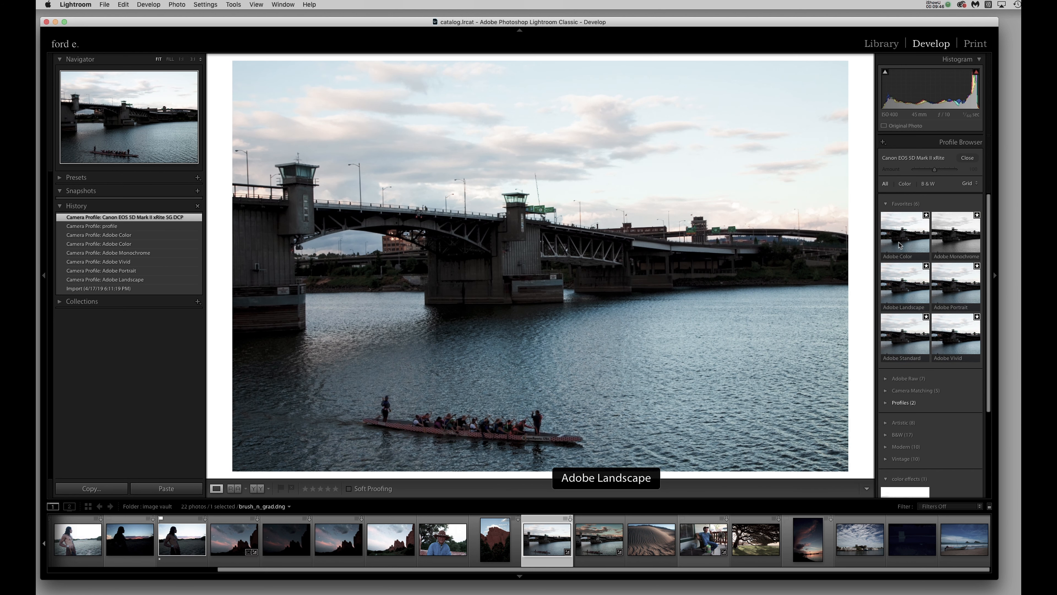
click(902, 297)
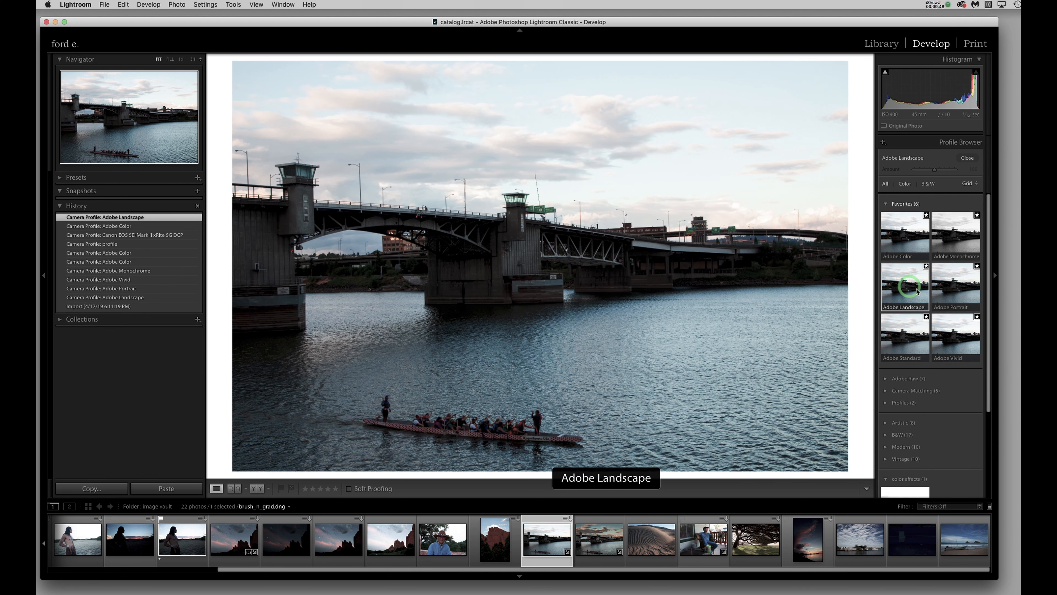
- Apply the favorite Adobe Color profile to the photo, and expand and collapse the Artistic profile group
click(905, 243)
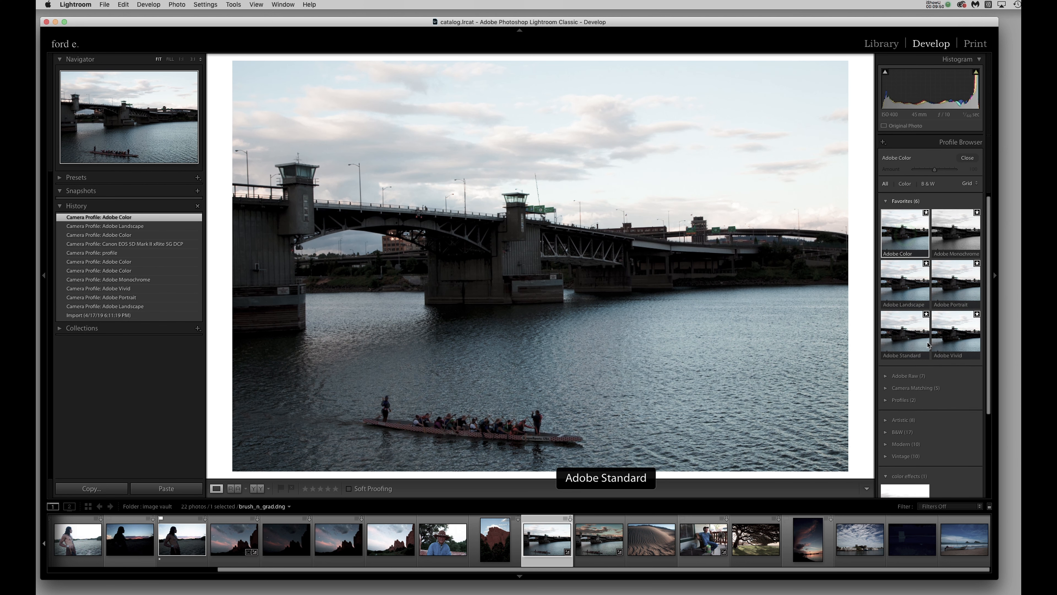
scroll(929, 344, down, 2)
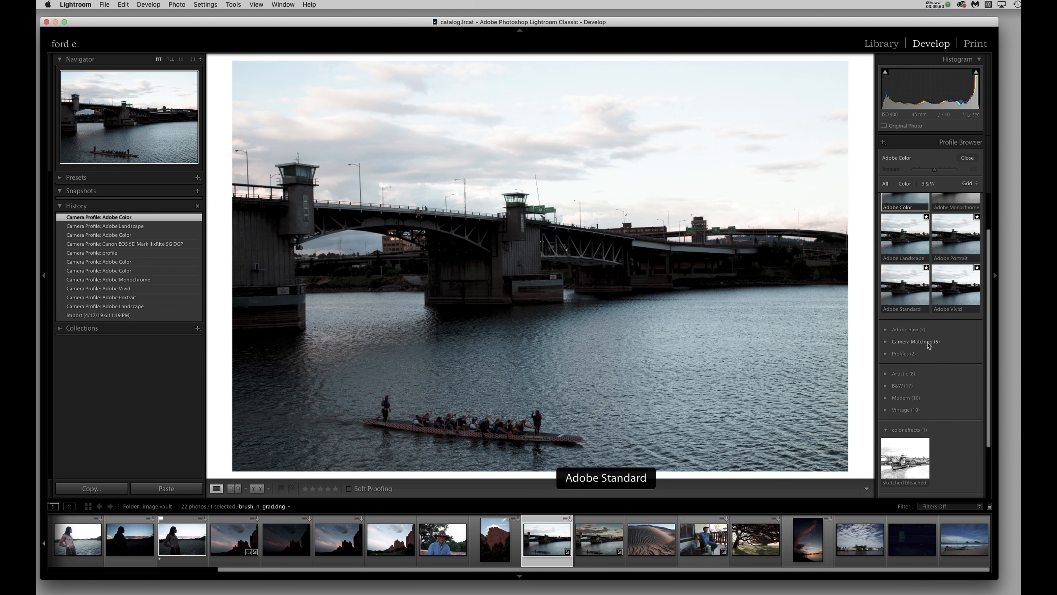
click(887, 374)
click(887, 375)
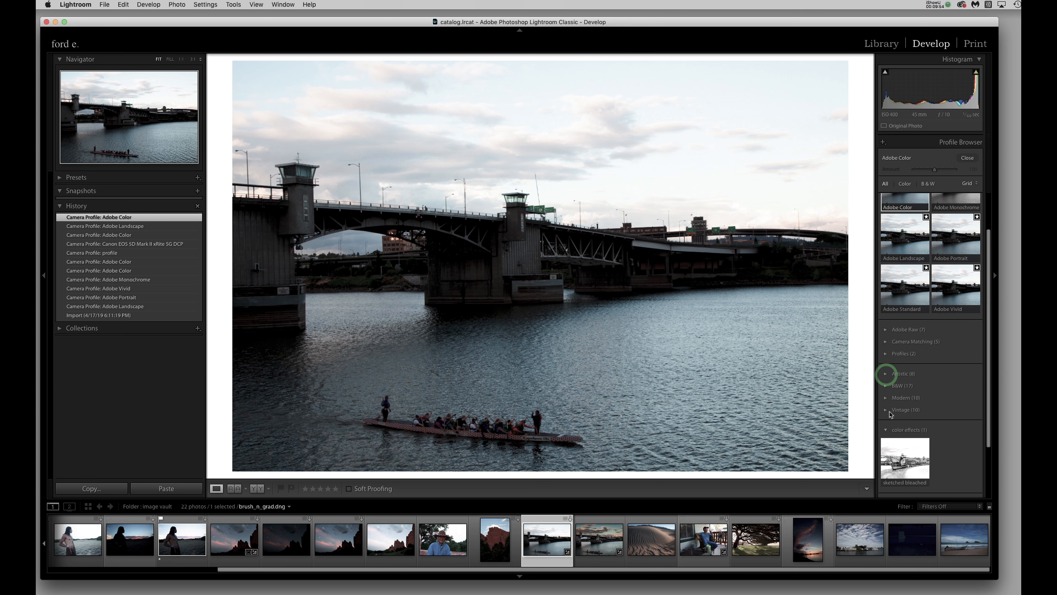
- Collapse the color effects and User Profiles groups and close the Profile Browser
scroll(958, 416, down, 1)
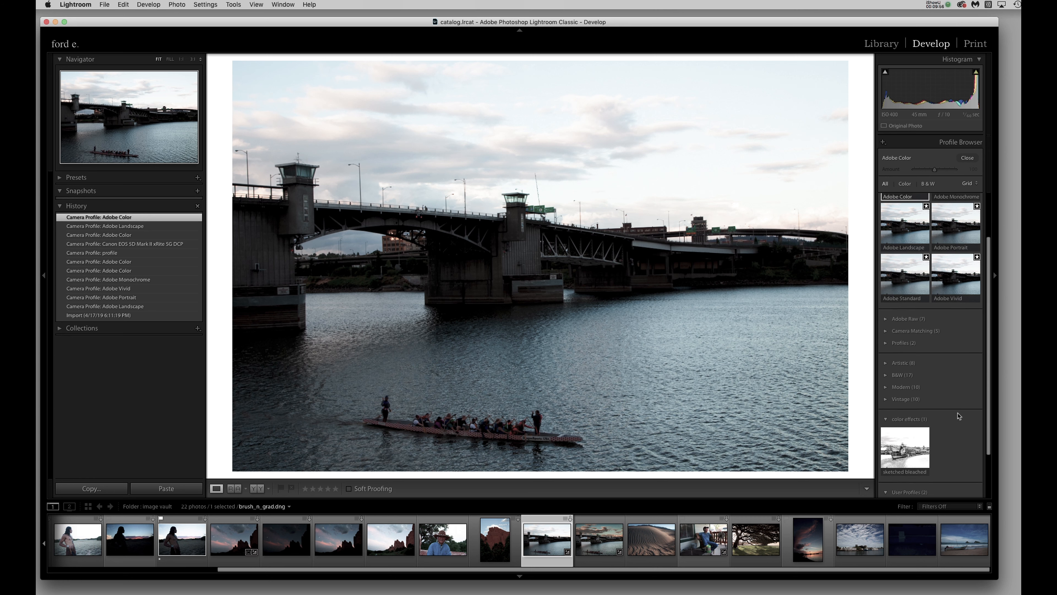
scroll(958, 416, down, 3)
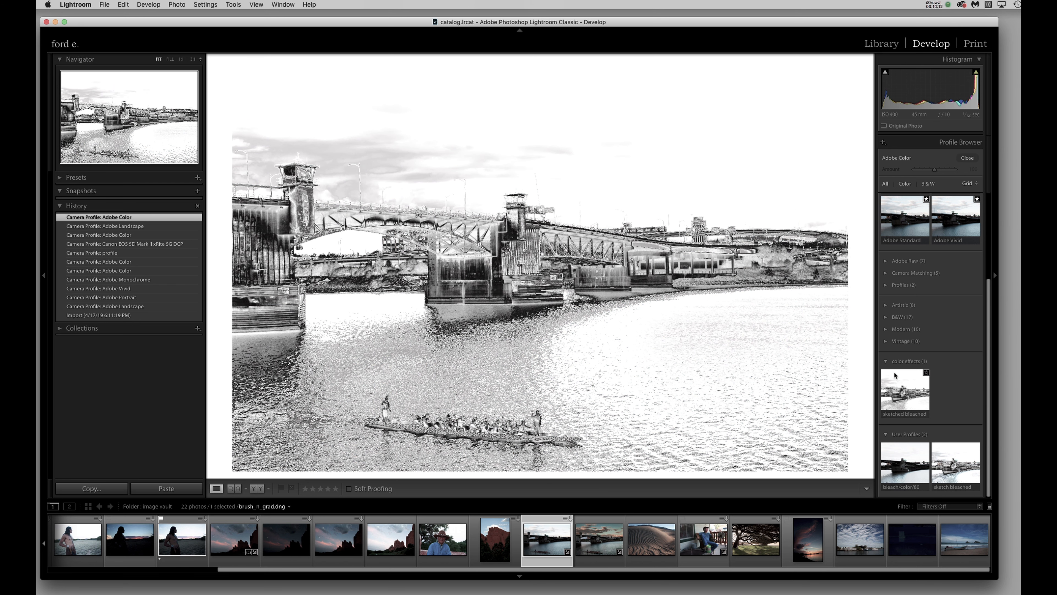
click(885, 360)
click(886, 434)
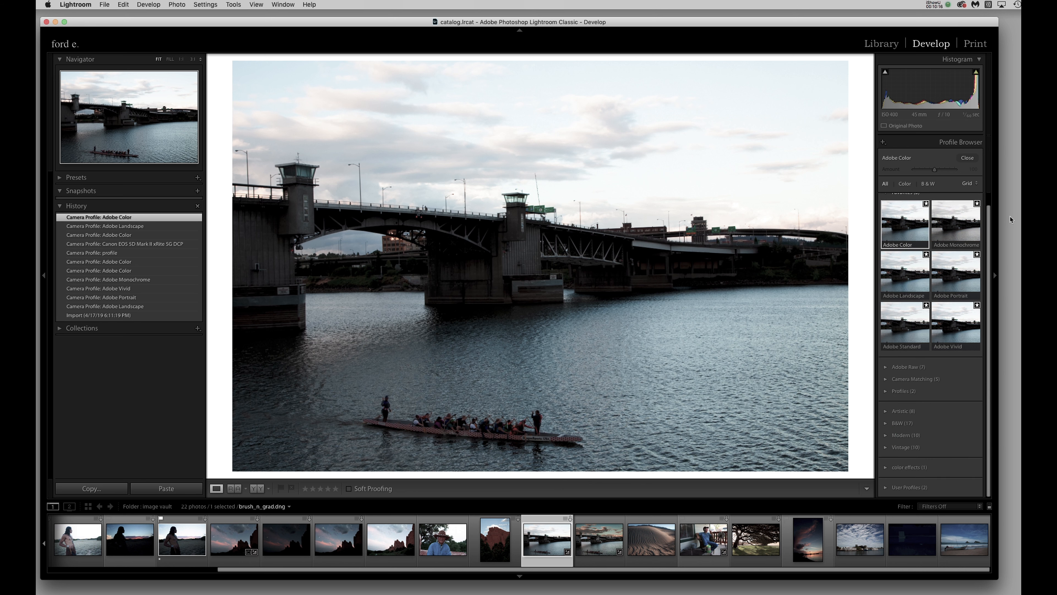
click(970, 161)
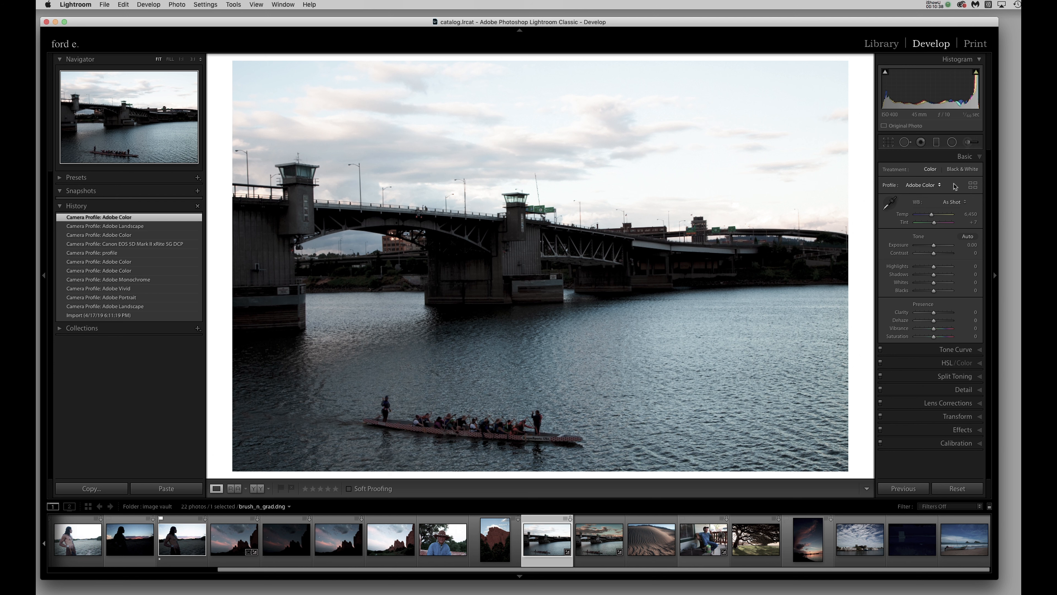
- Try a slight Exposure change of -0.10 and reset Exposure to its default
drag(934, 245, 934, 246)
double_click(909, 246)
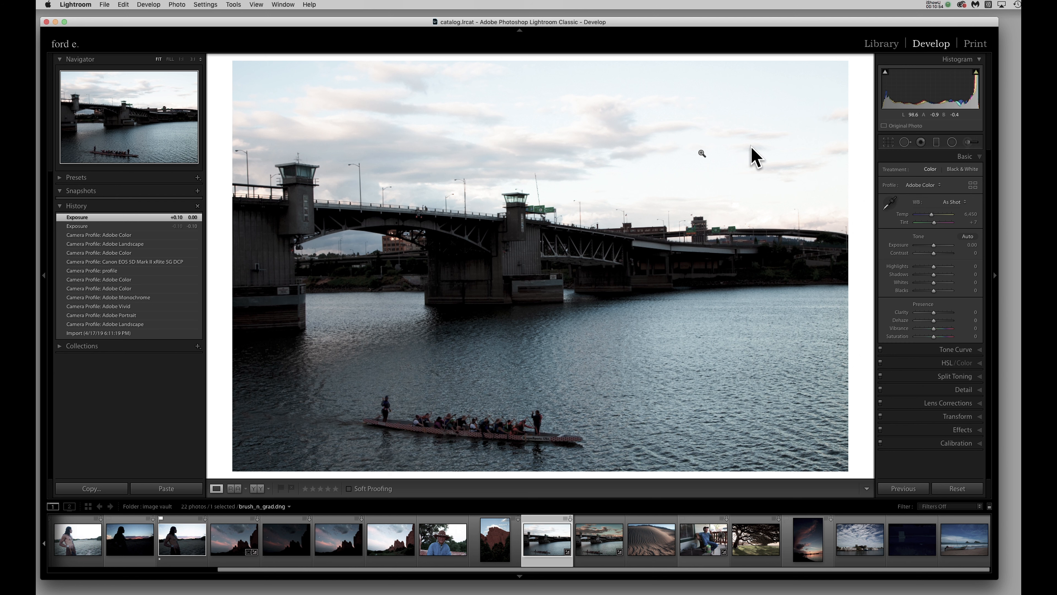
- Turn on the highlight clipping warning and inspect the clipped area in the sky above the far bridge at close range
click(977, 74)
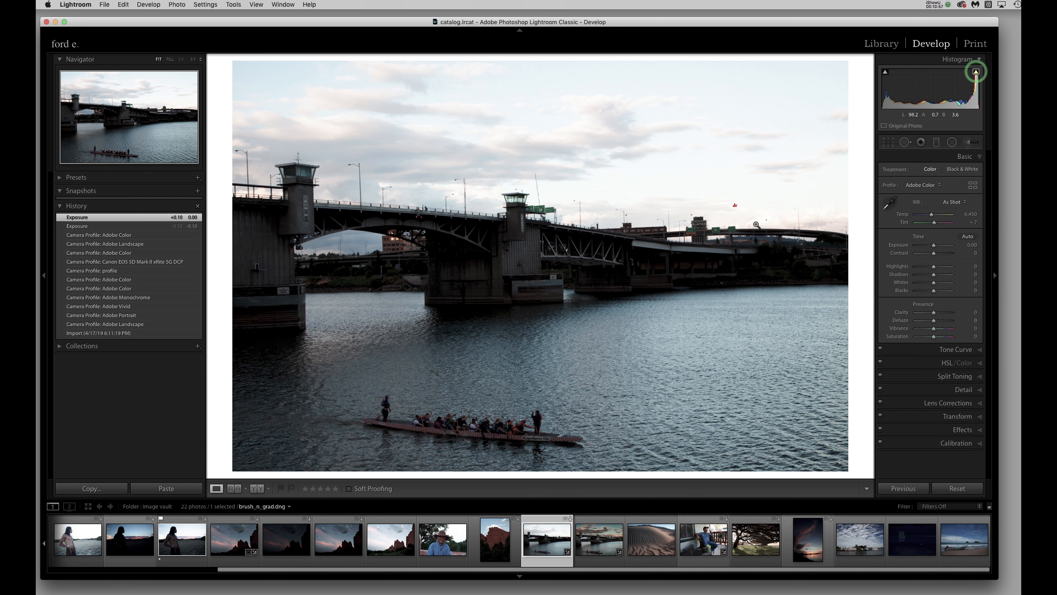
click(736, 207)
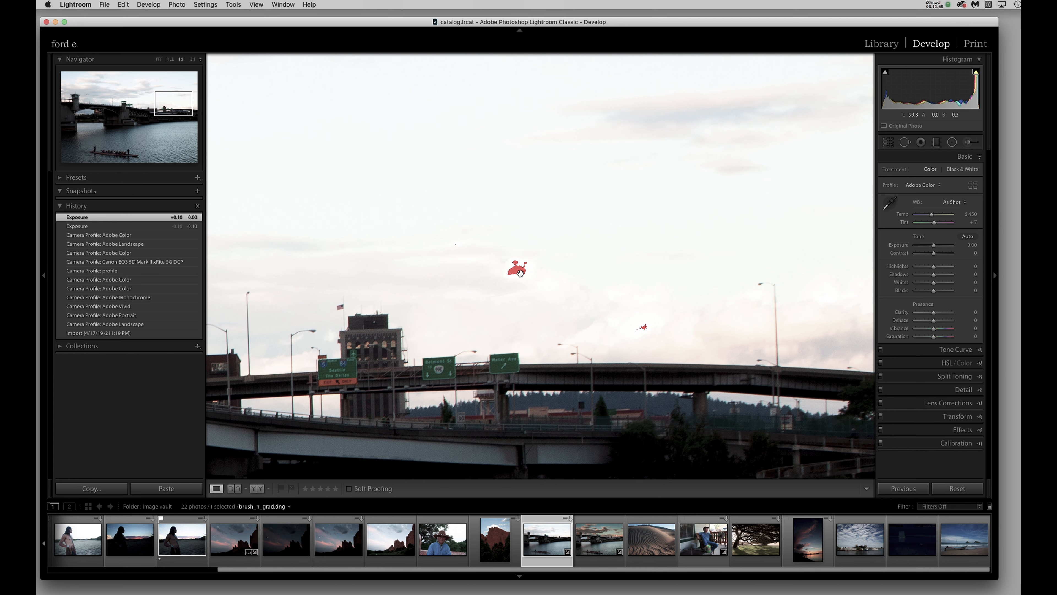
click(613, 312)
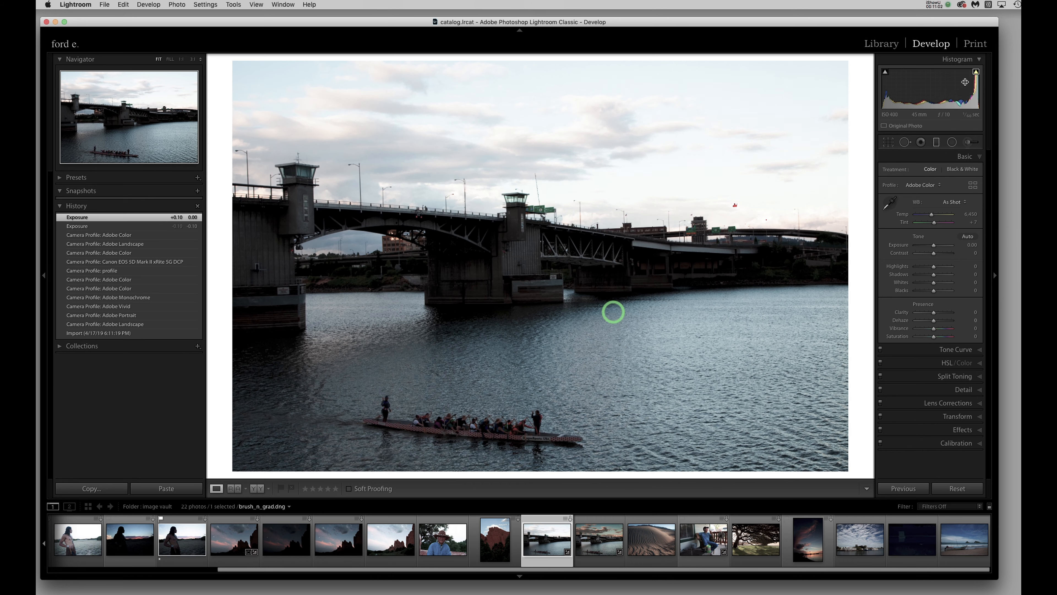
click(977, 74)
click(977, 73)
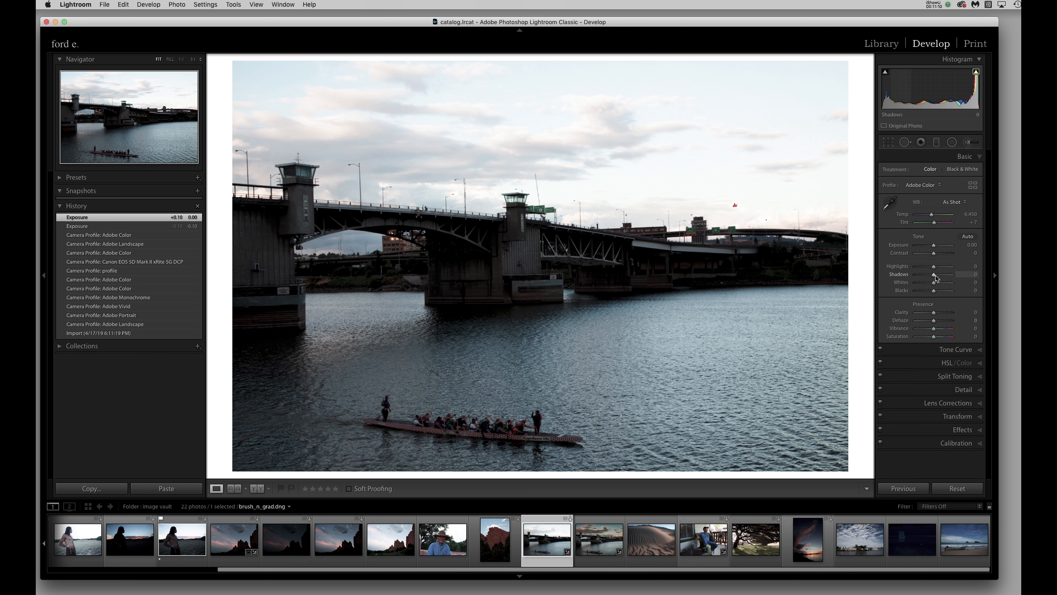
- Raise Shadows to +38 and lower Highlights to -49
click(899, 277)
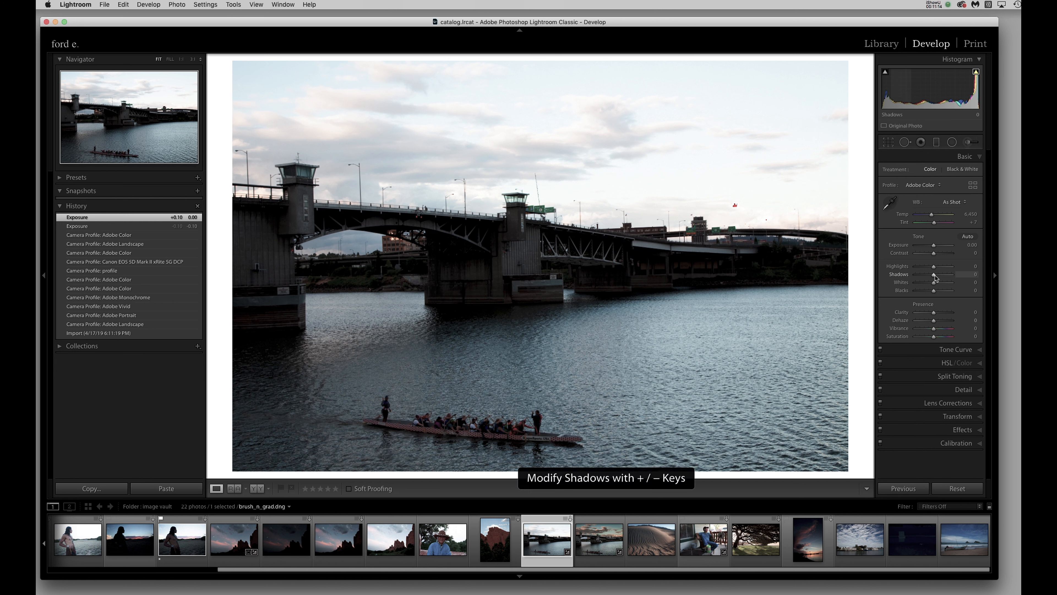
drag(935, 277, 942, 278)
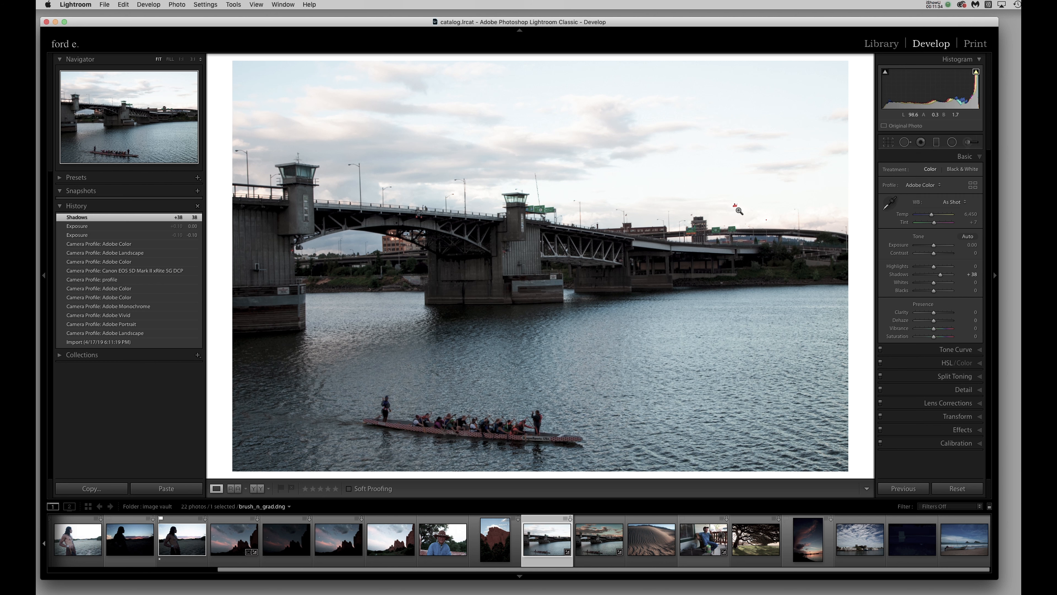
click(934, 268)
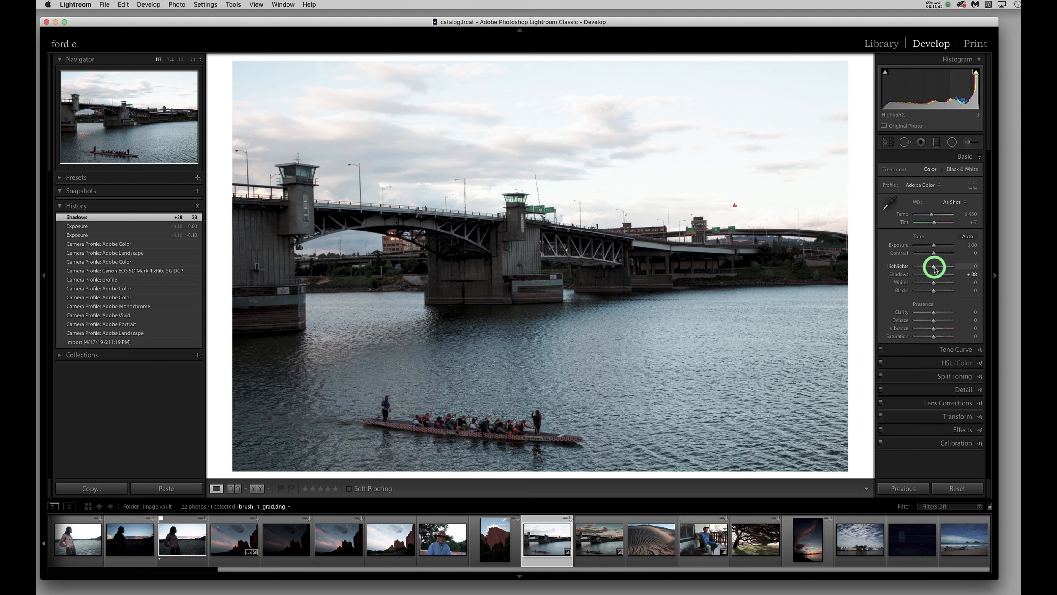
drag(935, 270, 924, 269)
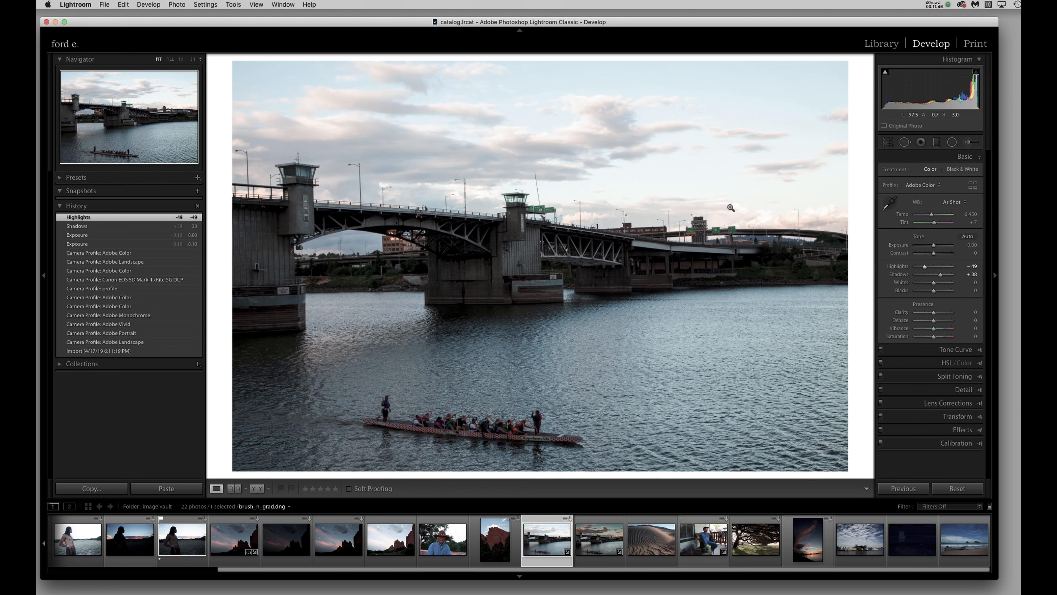
- Fine-tune Highlights to -63 while checking the clipped spot in the sky up close
click(731, 208)
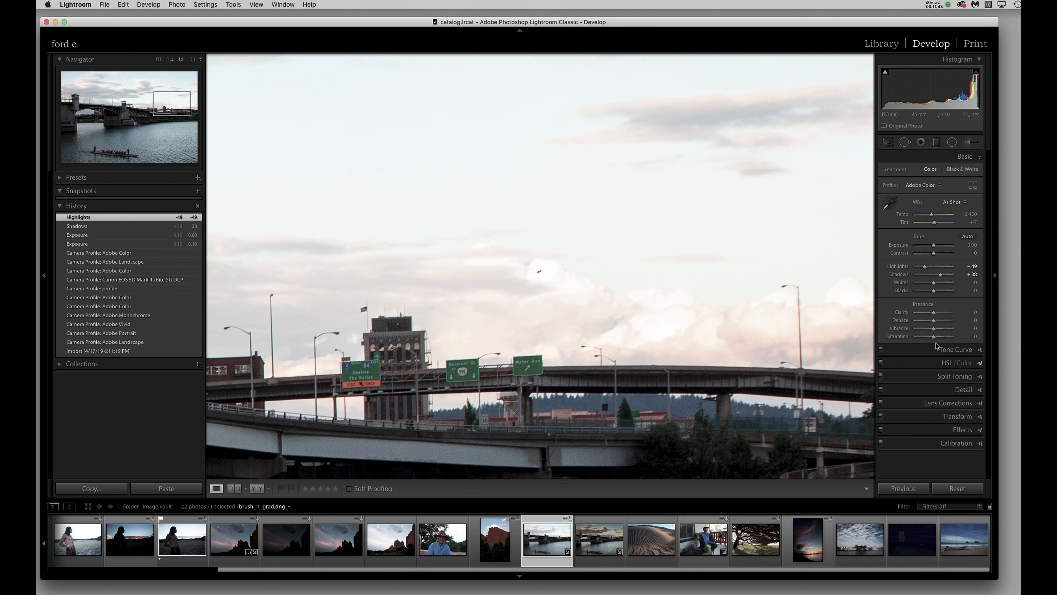
drag(925, 268, 923, 269)
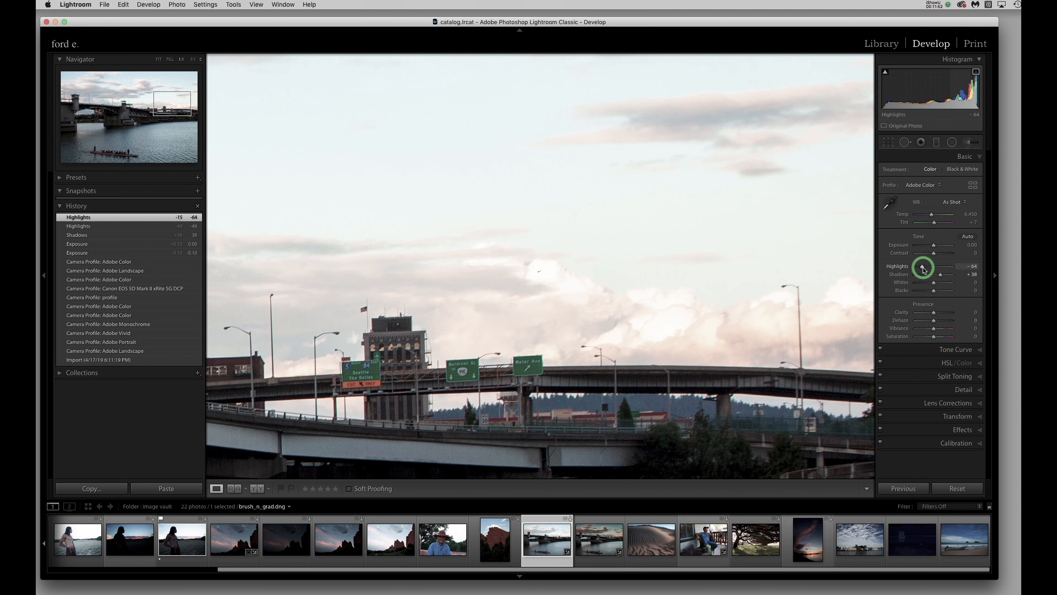
click(922, 267)
click(727, 287)
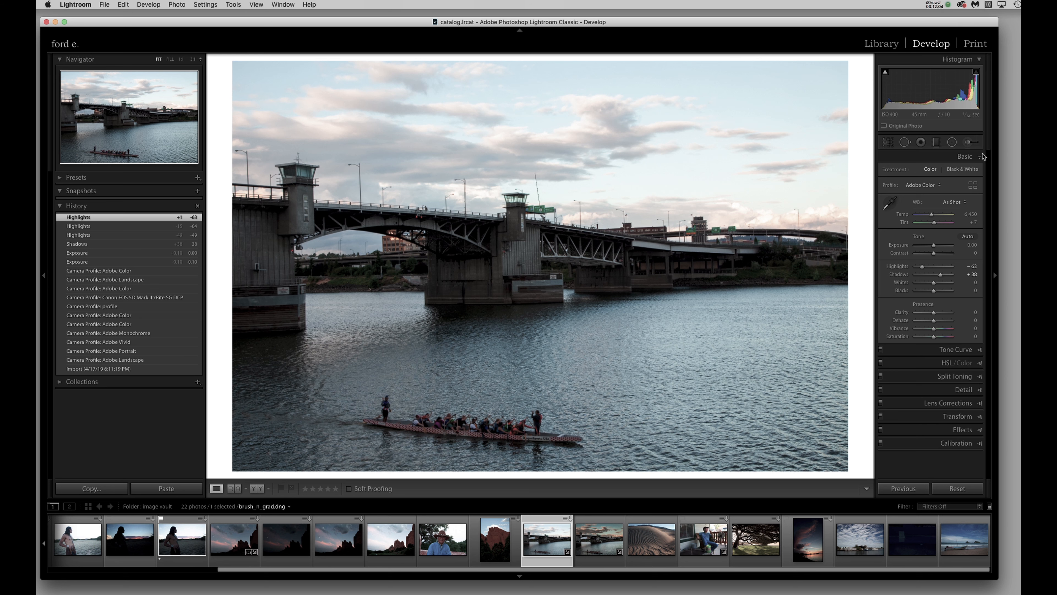
- Turn on the shadow clipping warning and raise Blacks to +21 while checking the waterline of the bridge pier up close
click(885, 71)
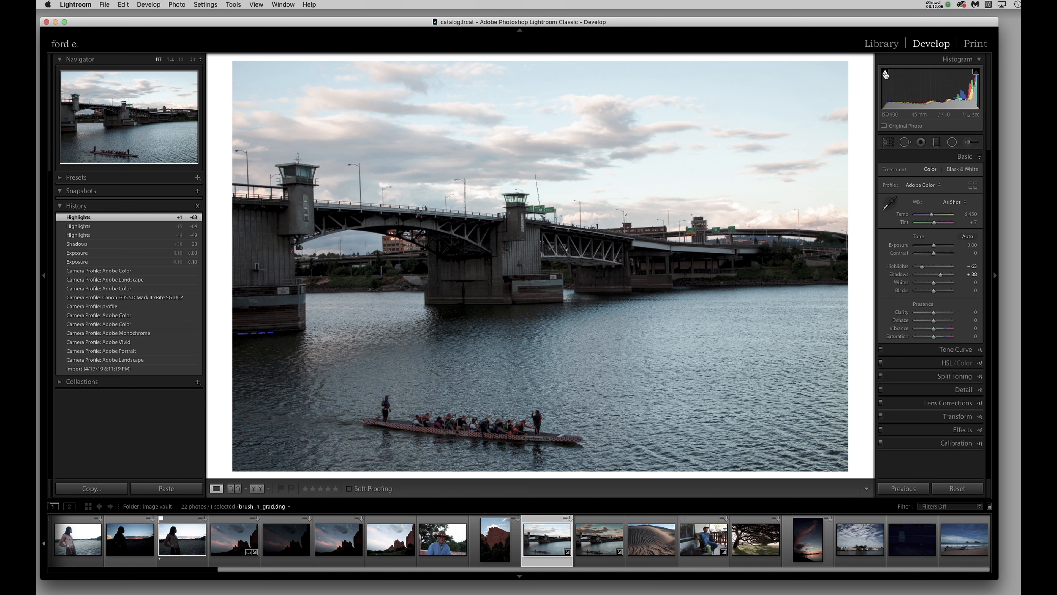
click(262, 337)
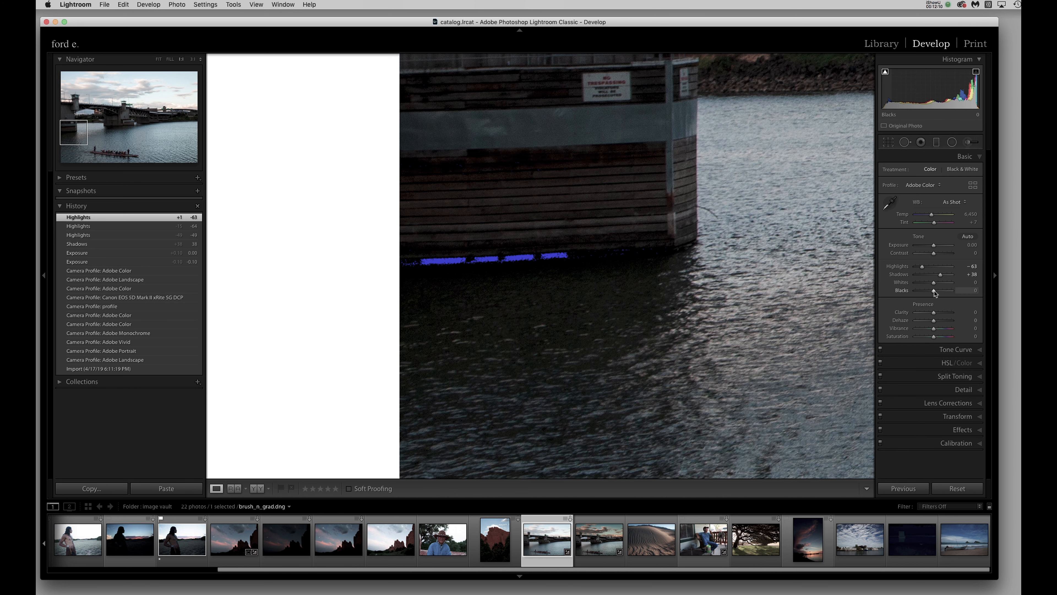
drag(934, 292, 938, 293)
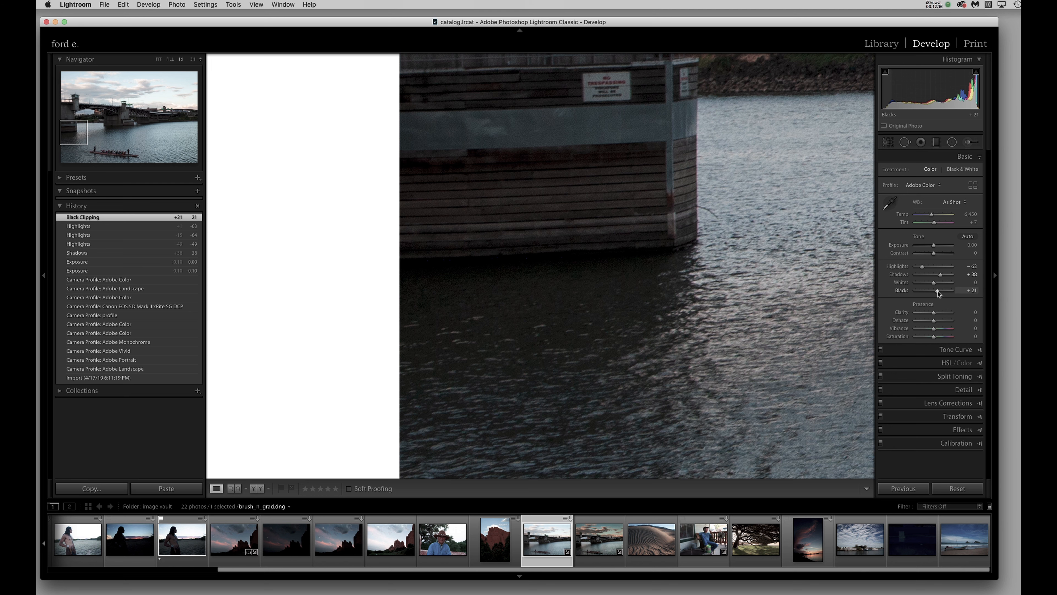
click(713, 263)
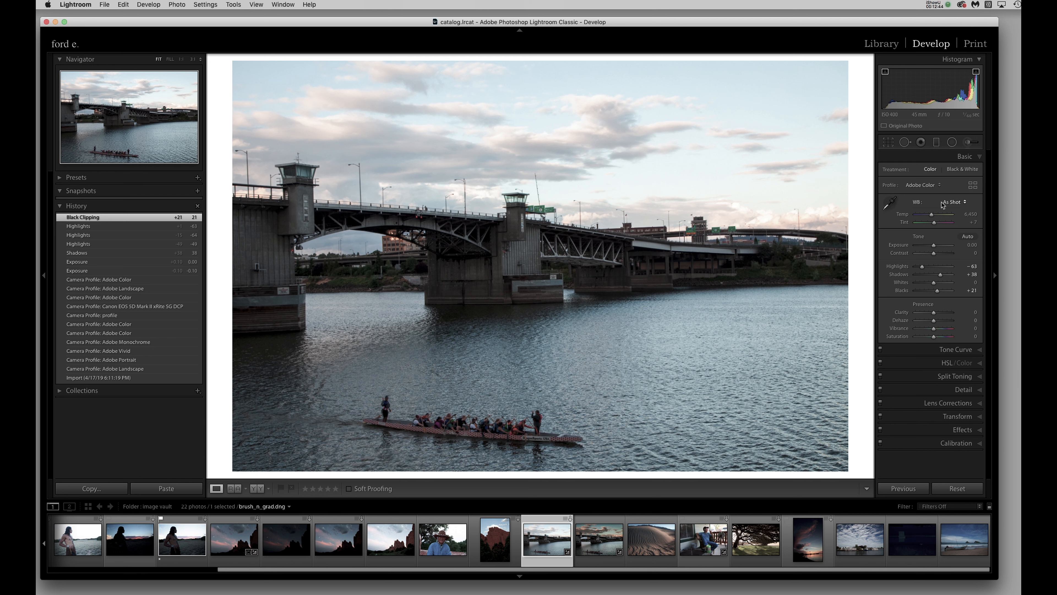
- Compare the Shade, Tungsten, Fluorescent and Flash white balance presets and return the photo to As Shot
click(956, 204)
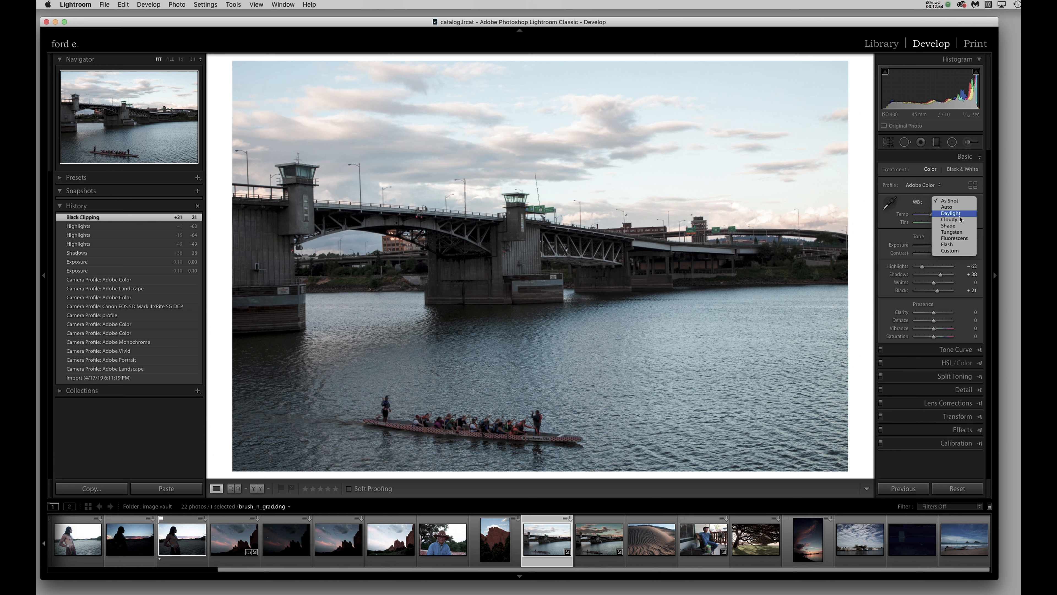
click(949, 225)
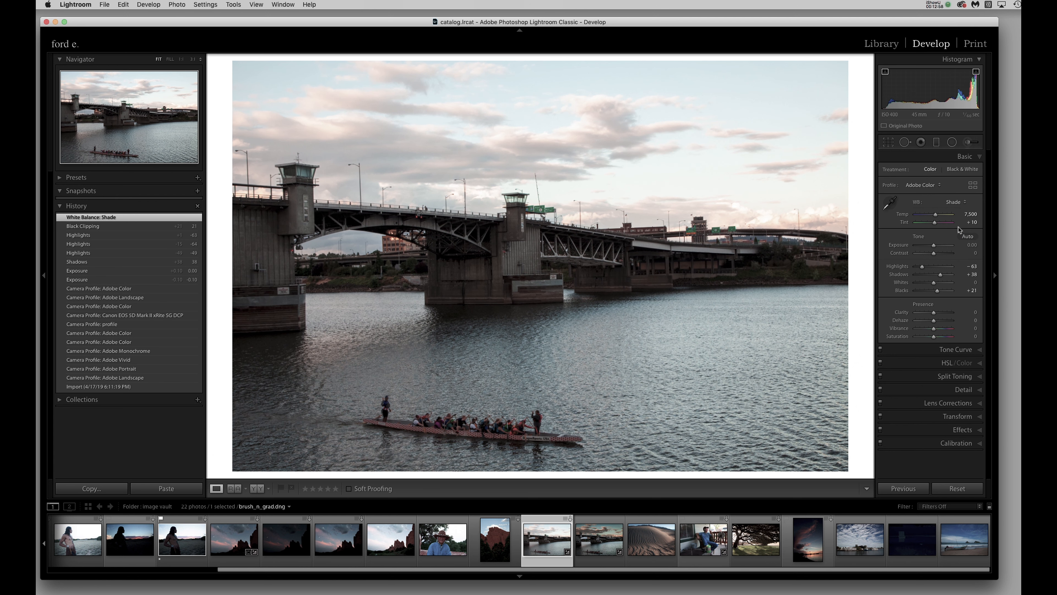
click(955, 206)
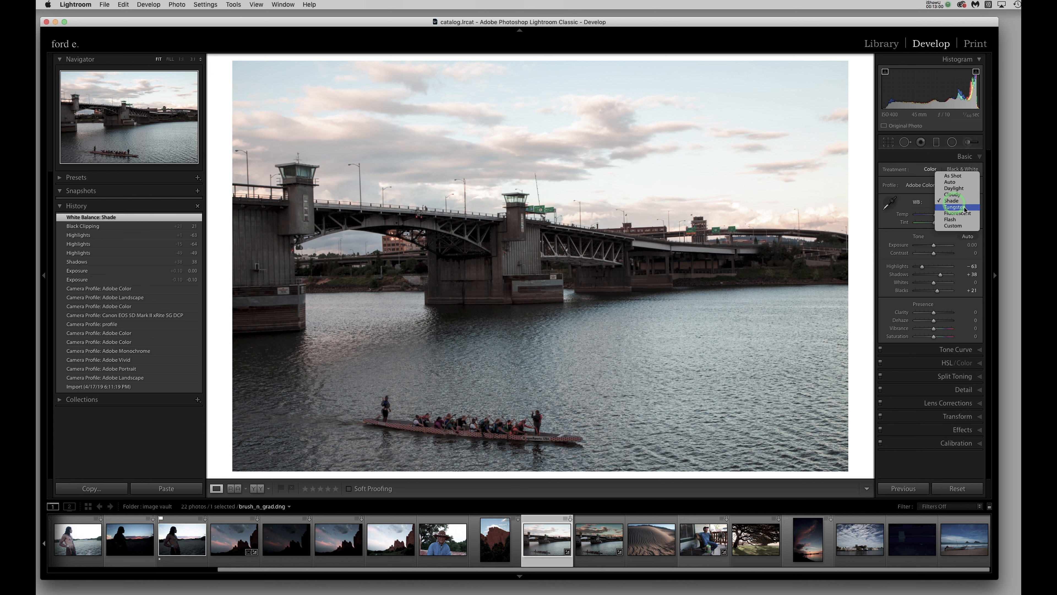
click(965, 210)
click(952, 204)
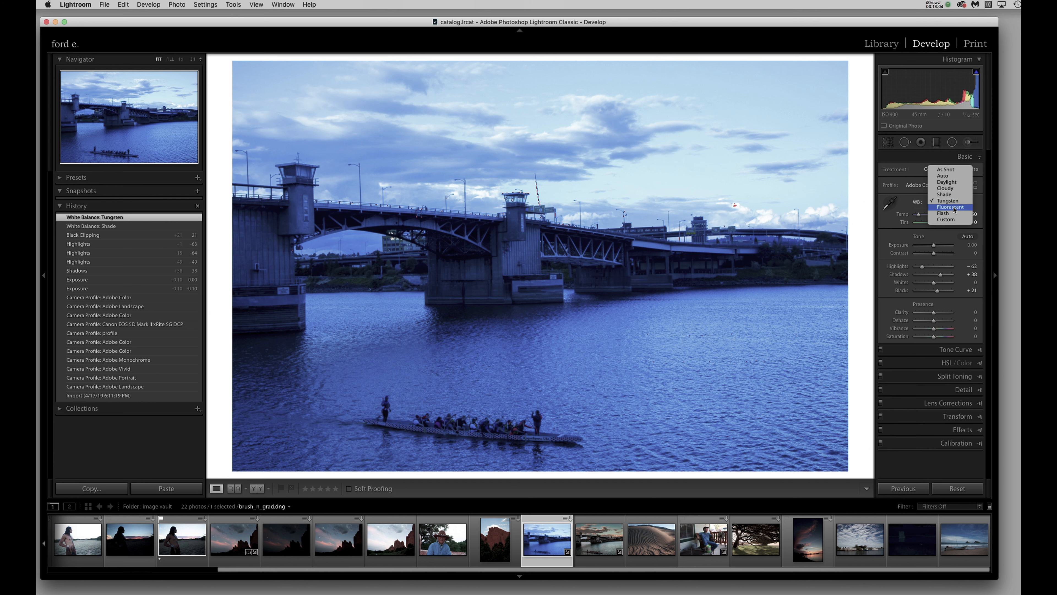
click(950, 207)
click(951, 204)
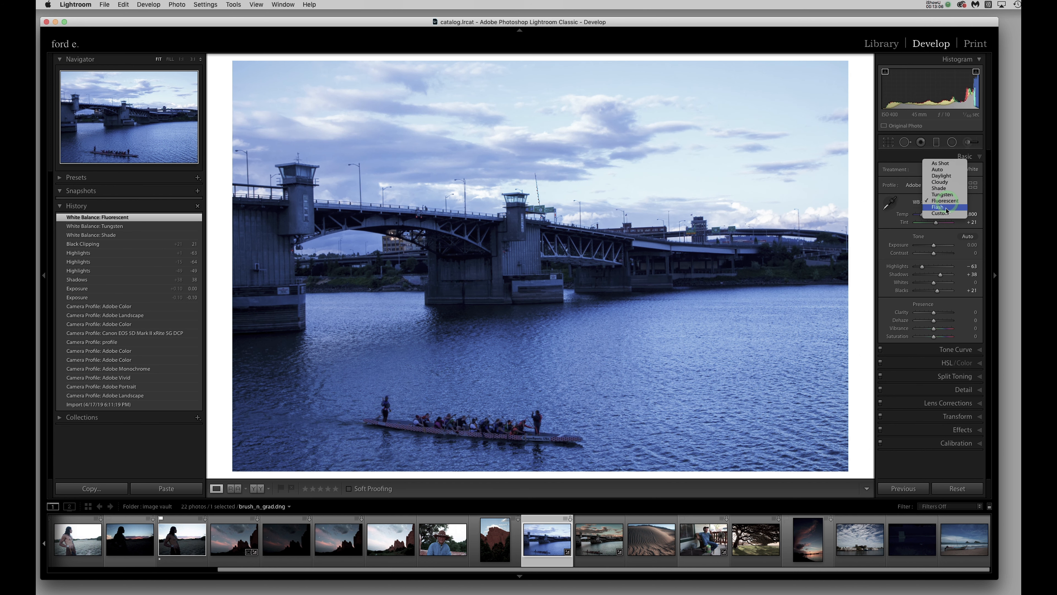
click(945, 208)
click(954, 205)
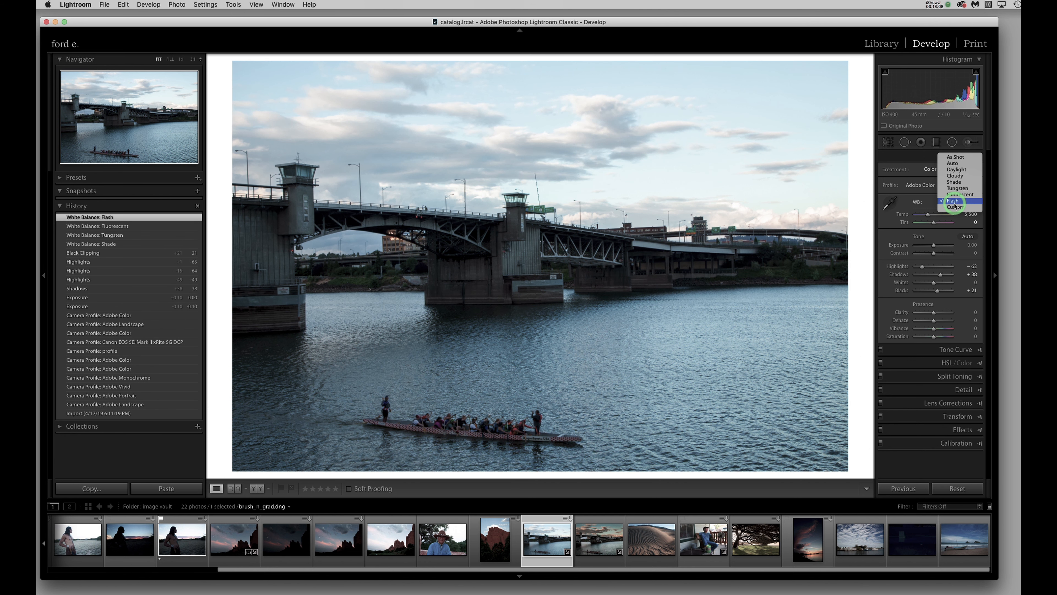
click(960, 160)
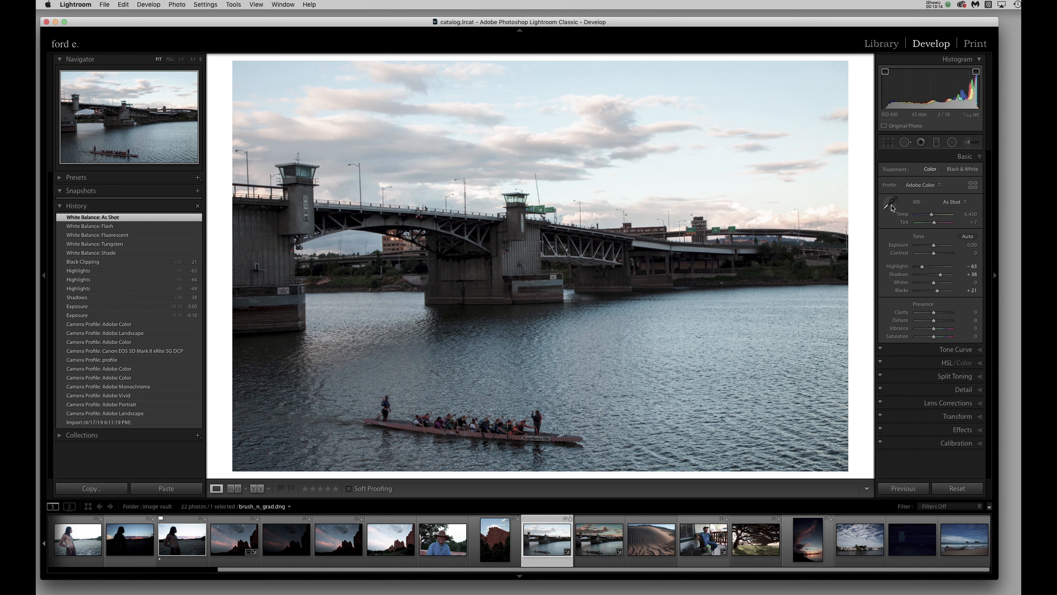
- Set a custom white balance by sampling a target neutral in the photo with the White Balance Selector
click(891, 207)
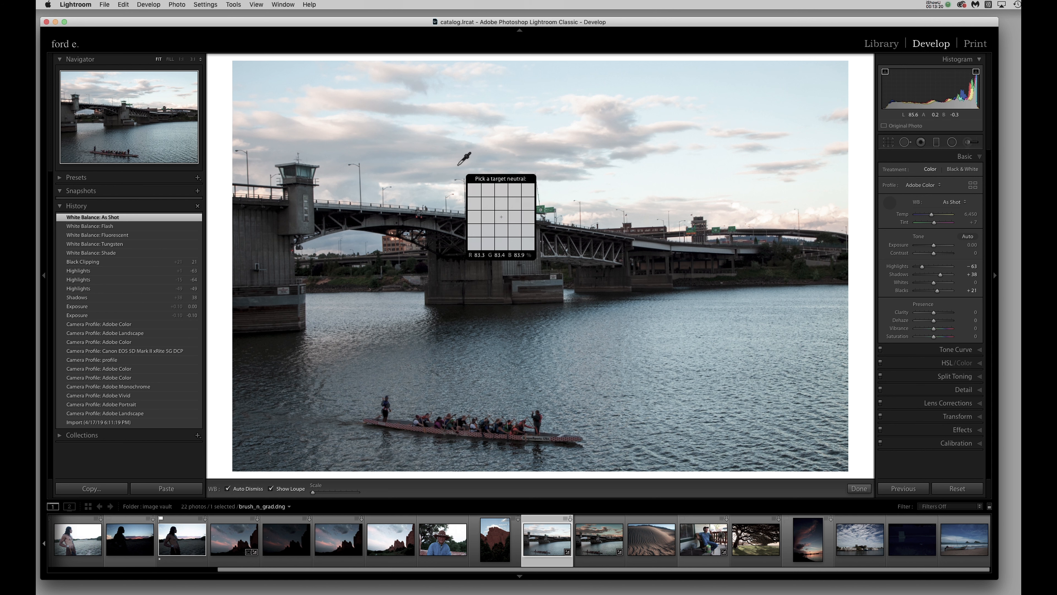
click(140, 133)
drag(141, 133, 141, 133)
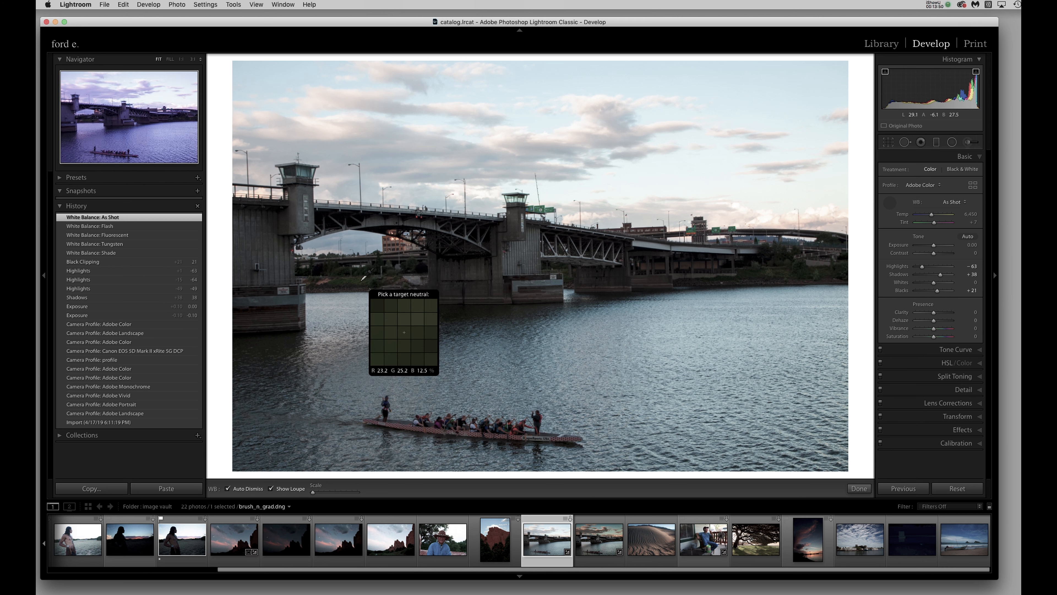
click(356, 240)
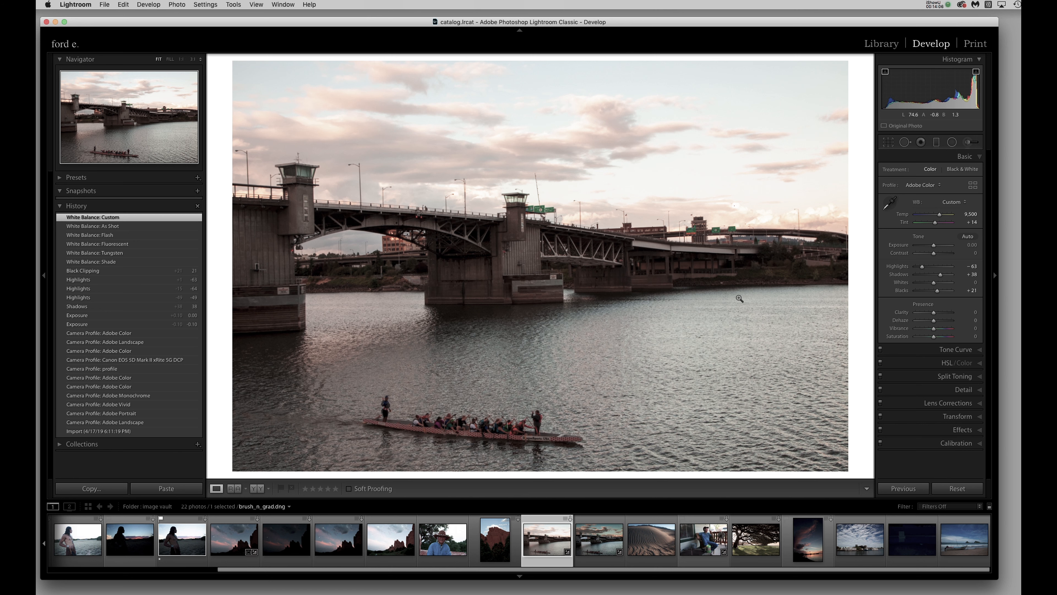
- Undo the white balance changes one by one, back to the Black Clipping adjustment in the edit history
key(super+z)
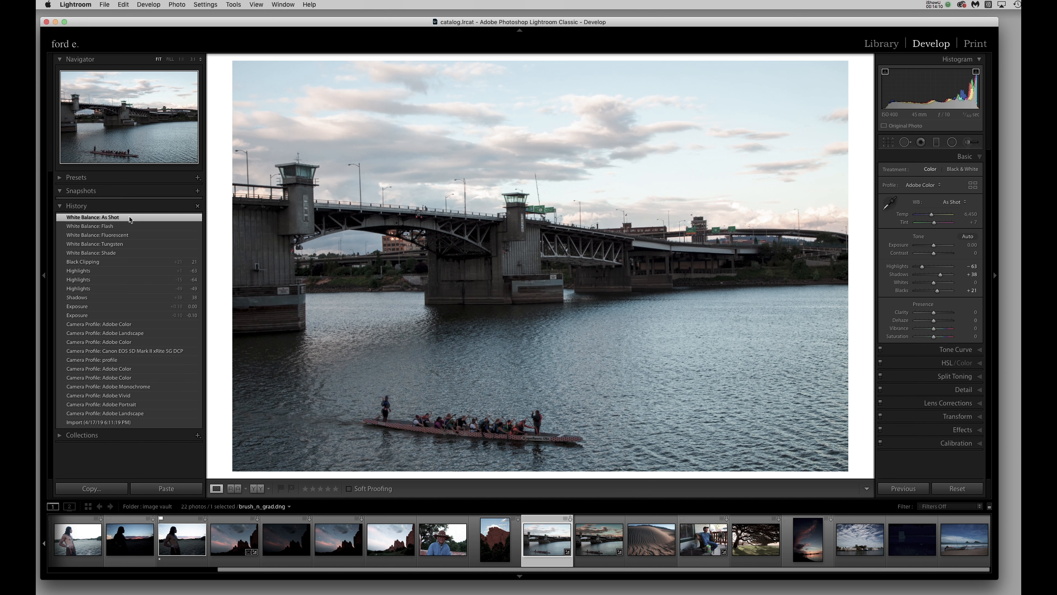
key(super+z)
key(super+z)
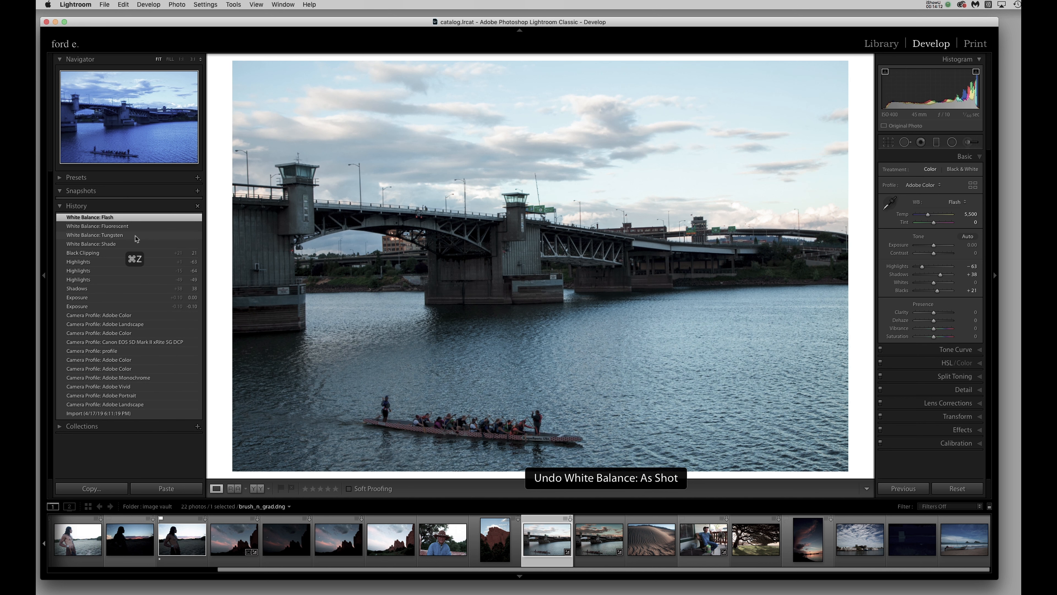
key(super+z)
key(super+z)
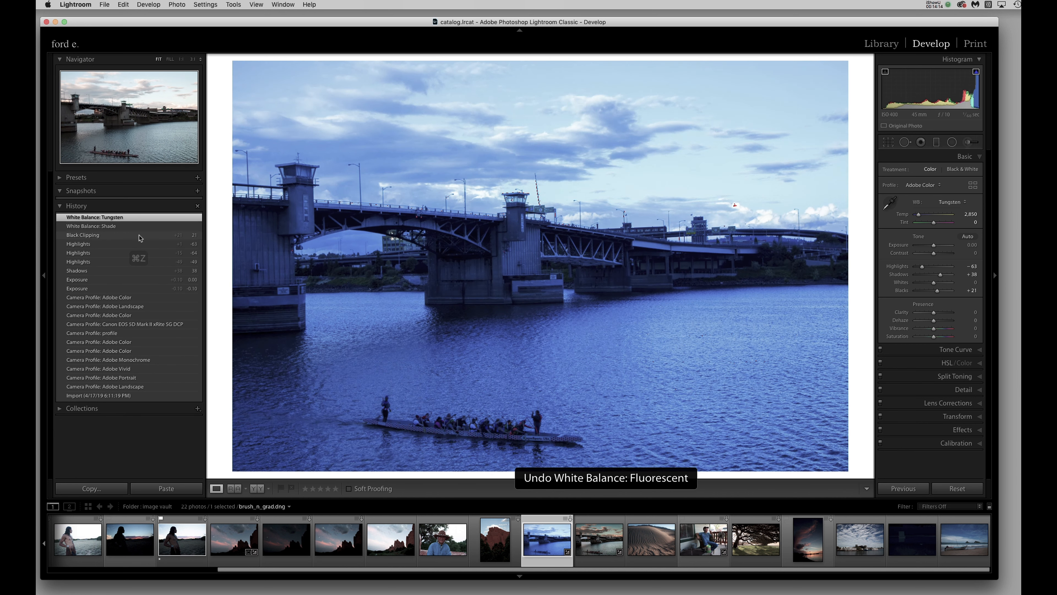
key(super+z)
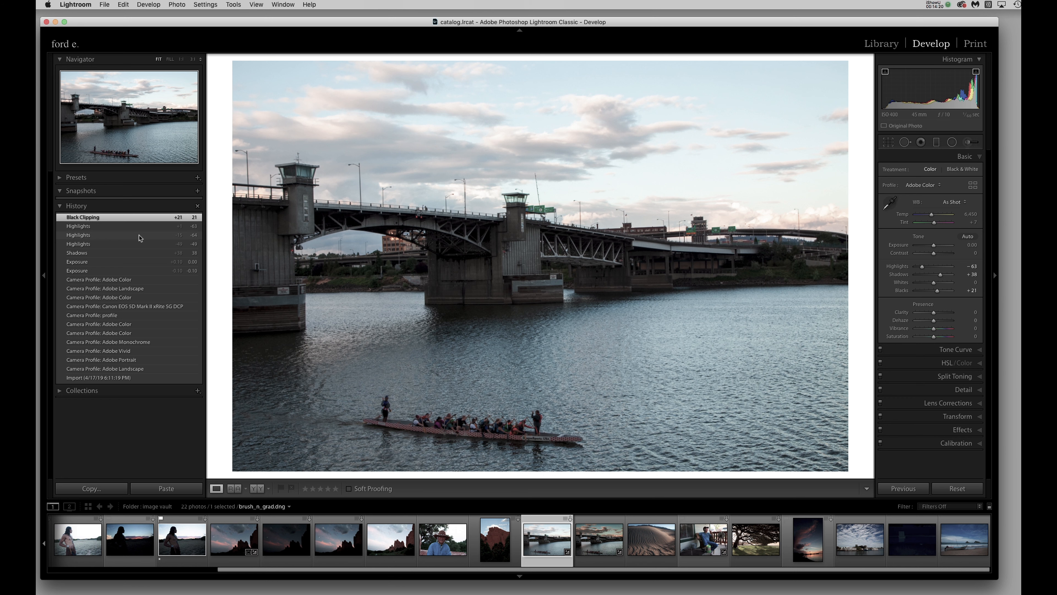
- Restore the Camera Profile: Adobe Color history state that precedes the tone edits, and try Exposure at +0.80 before resetting it to 0
click(146, 327)
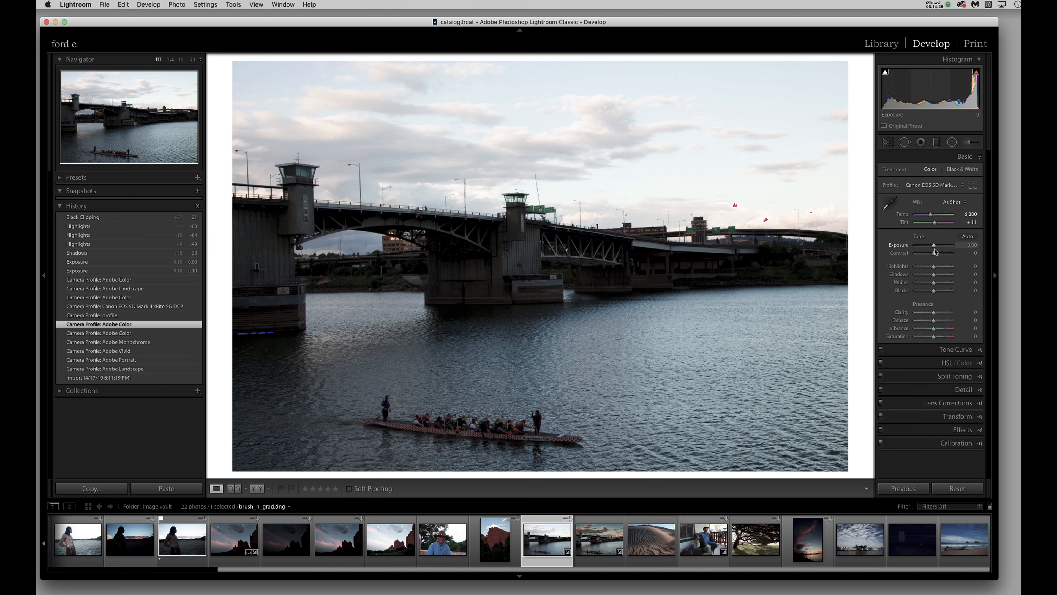
drag(936, 248, 937, 245)
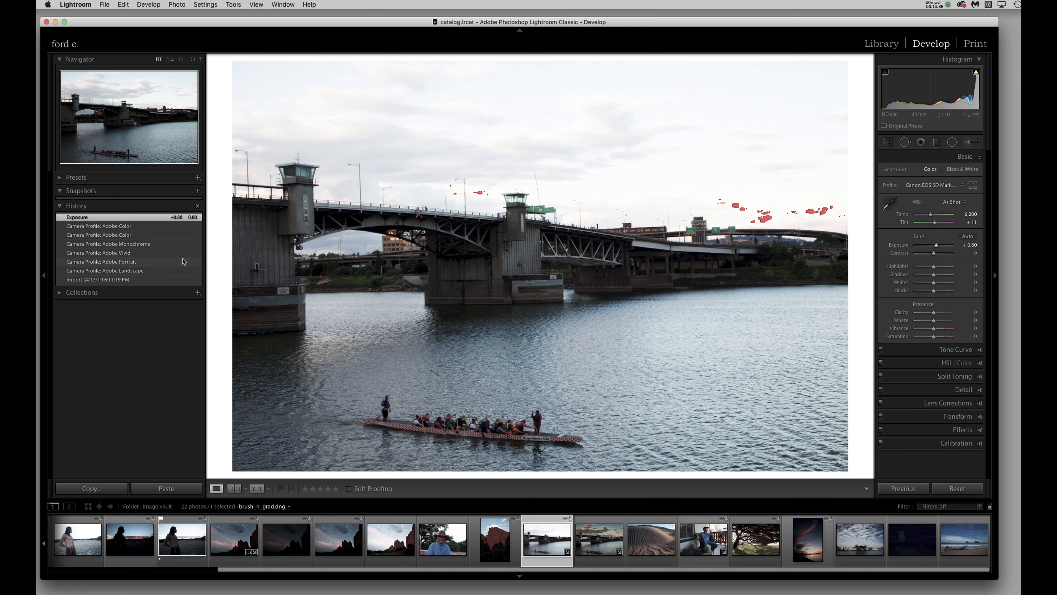
double_click(899, 244)
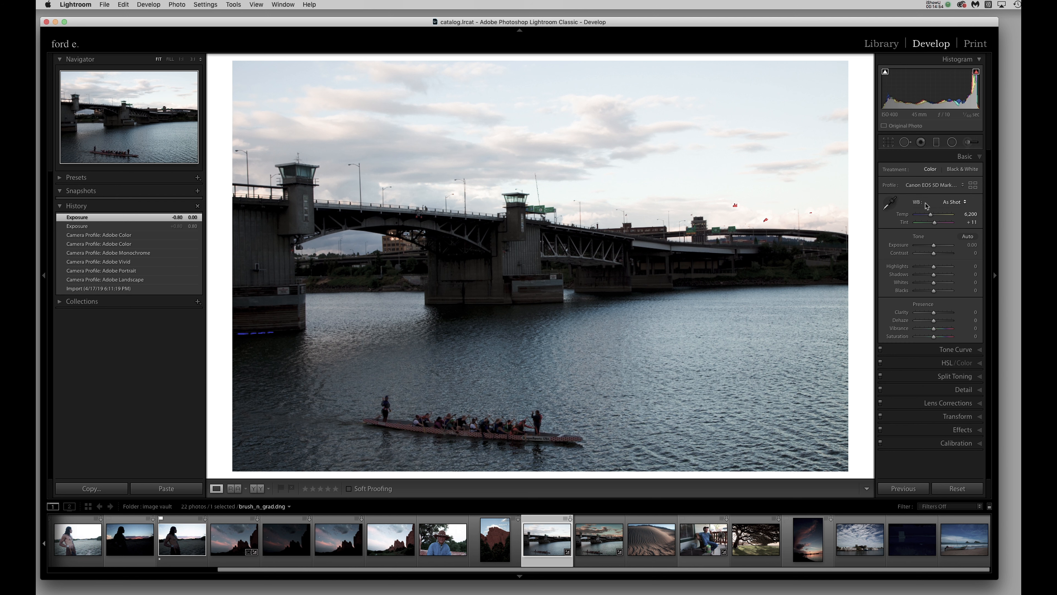
- Try a custom white balance of Temp 8,965 and Tint +32, and revert to the Camera Profile: Adobe Color history state
click(904, 216)
click(905, 225)
mouse_move(931, 214)
mouse_down()
mouse_move(955, 218)
mouse_move(938, 225)
mouse_up()
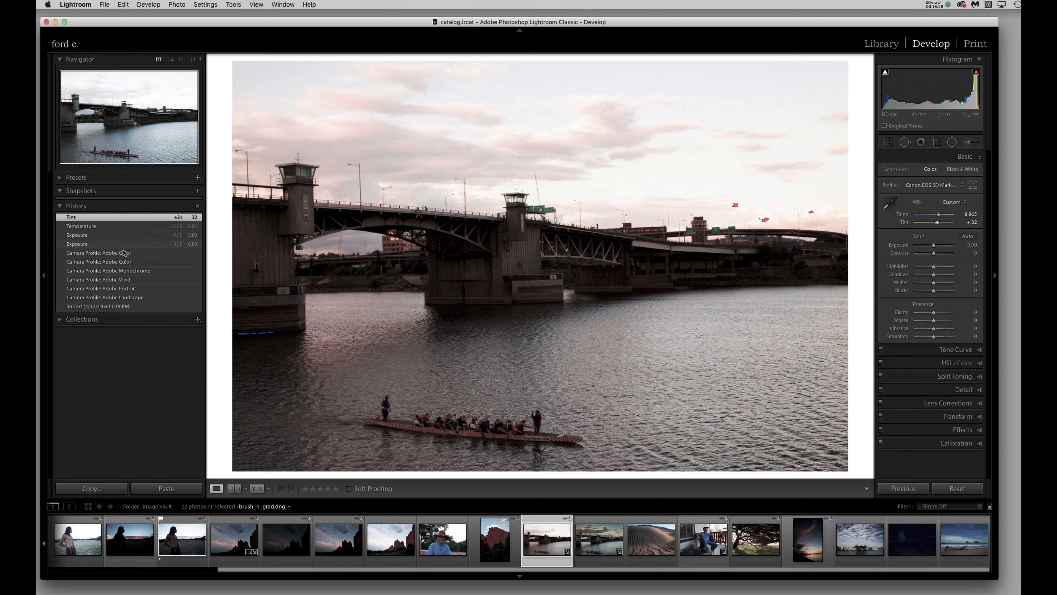
click(143, 255)
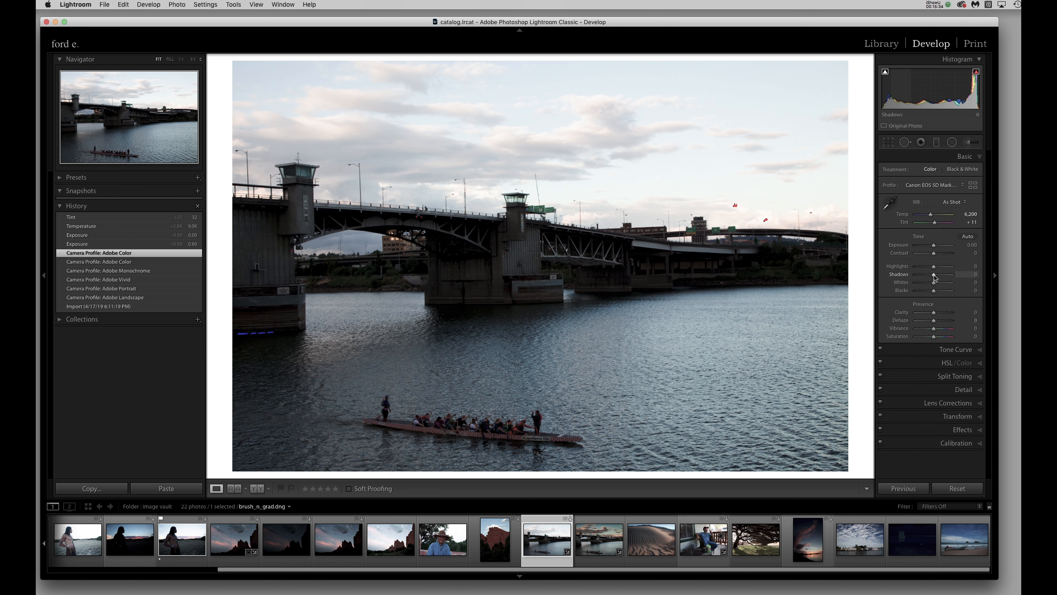
- Try a slight Exposure increase to +0.30 and reset Exposure to 0
click(936, 247)
mouse_move(935, 246)
mouse_down()
mouse_move(922, 245)
mouse_move(957, 250)
mouse_move(936, 248)
mouse_up()
double_click(898, 245)
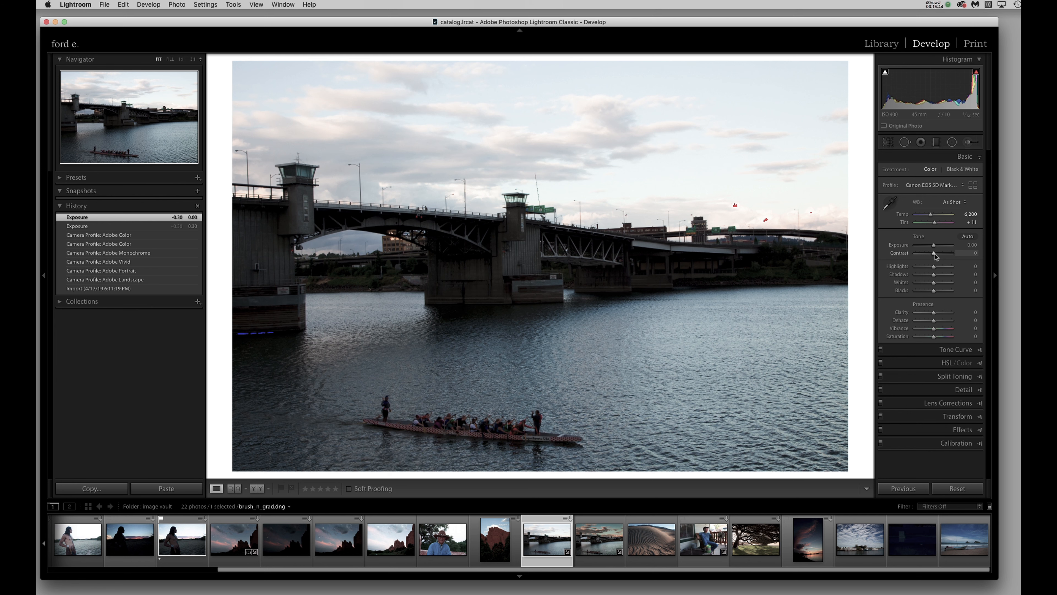
- Compare strong positive Contrast, up to +100, with -100 in two rounds, resetting Contrast to 0 after each
mouse_move(935, 254)
mouse_down()
mouse_move(916, 252)
mouse_move(959, 257)
mouse_move(904, 256)
mouse_move(952, 259)
mouse_up()
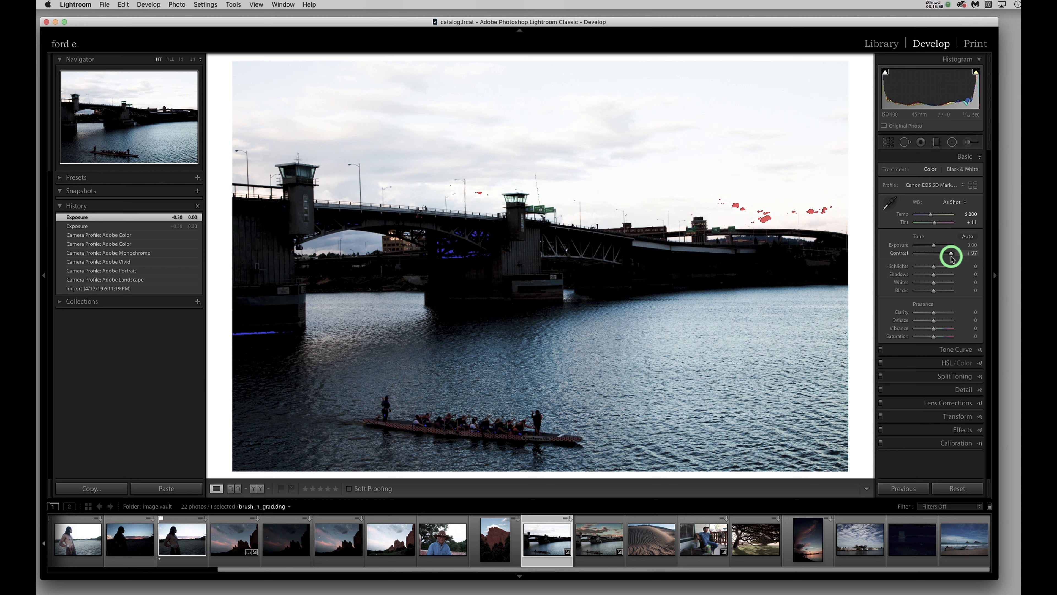
drag(952, 258, 908, 260)
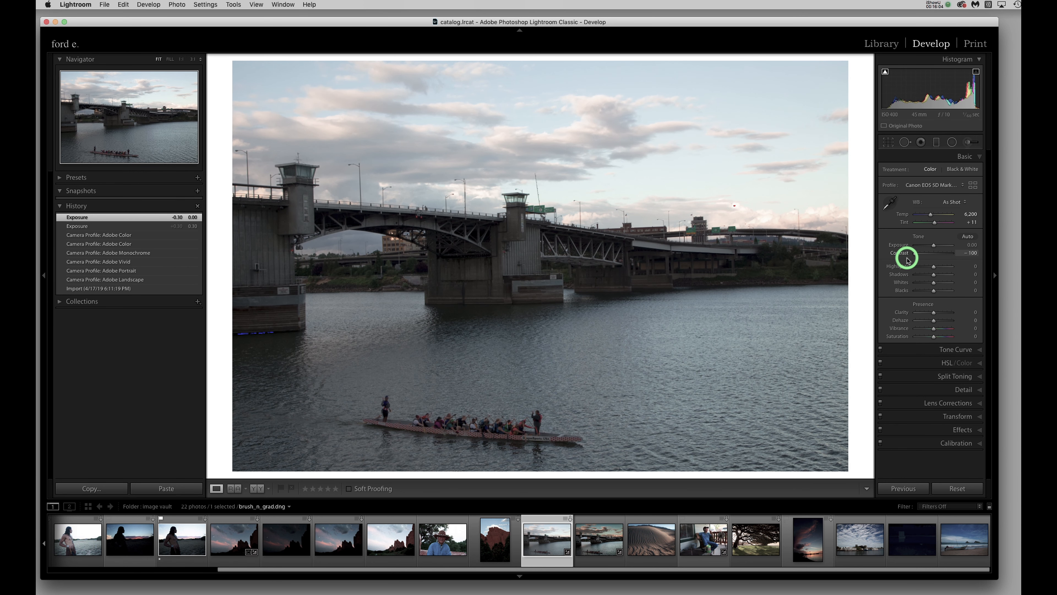
double_click(905, 255)
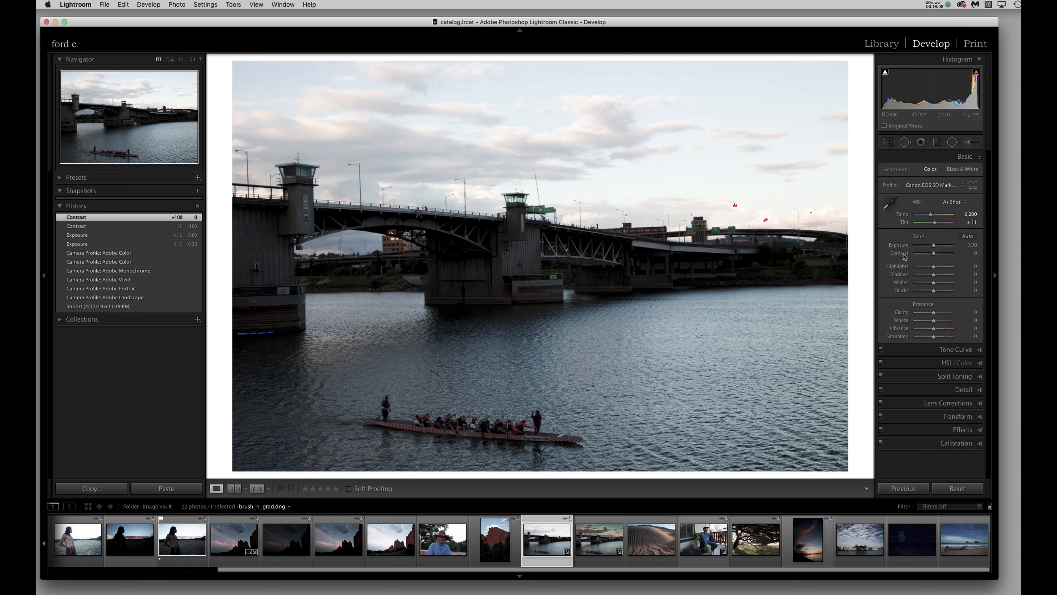
click(933, 254)
drag(935, 256, 961, 260)
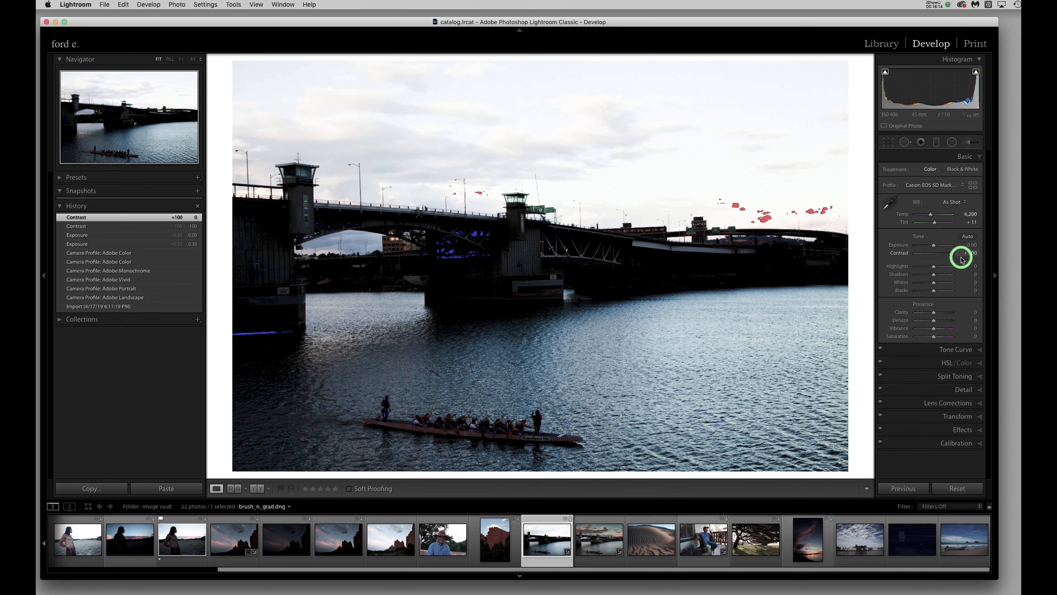
drag(961, 259, 897, 259)
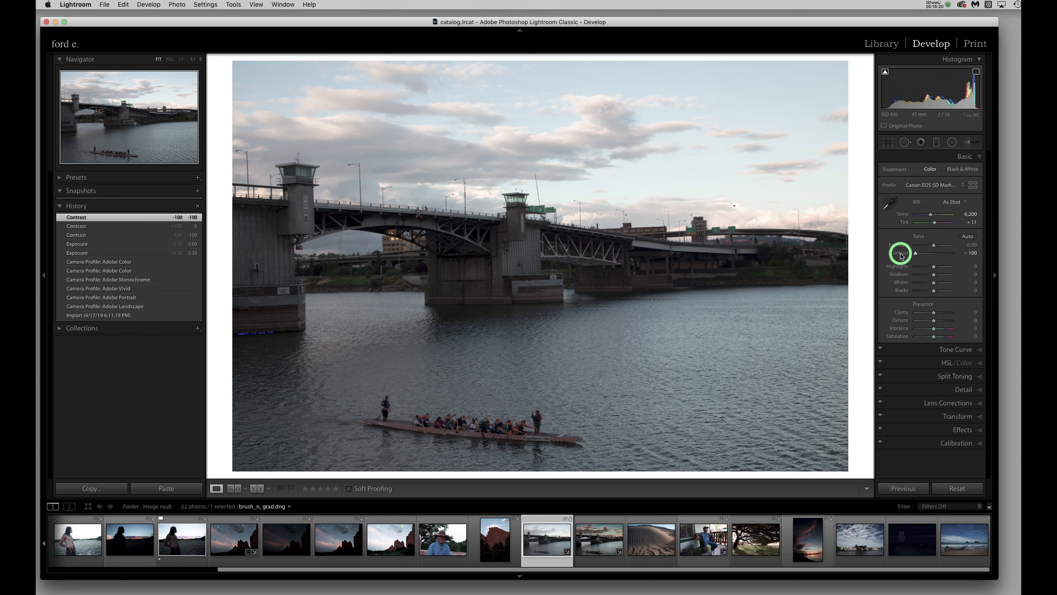
double_click(897, 254)
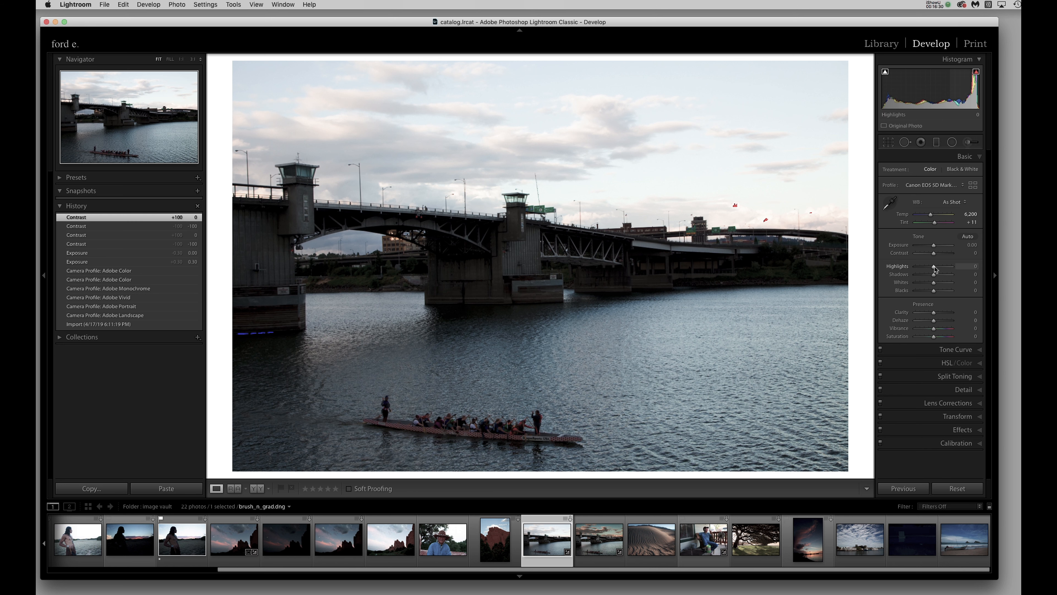
- Compare Highlights at +100 and -100 for their effect on the sky, and reset Highlights to 0
drag(935, 269, 953, 269)
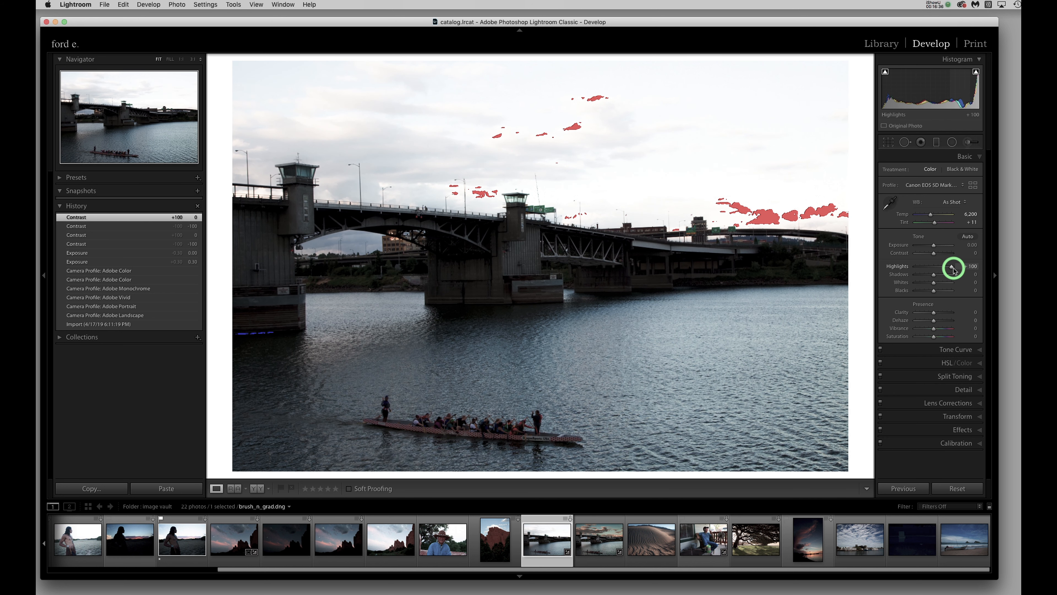
drag(954, 268, 887, 273)
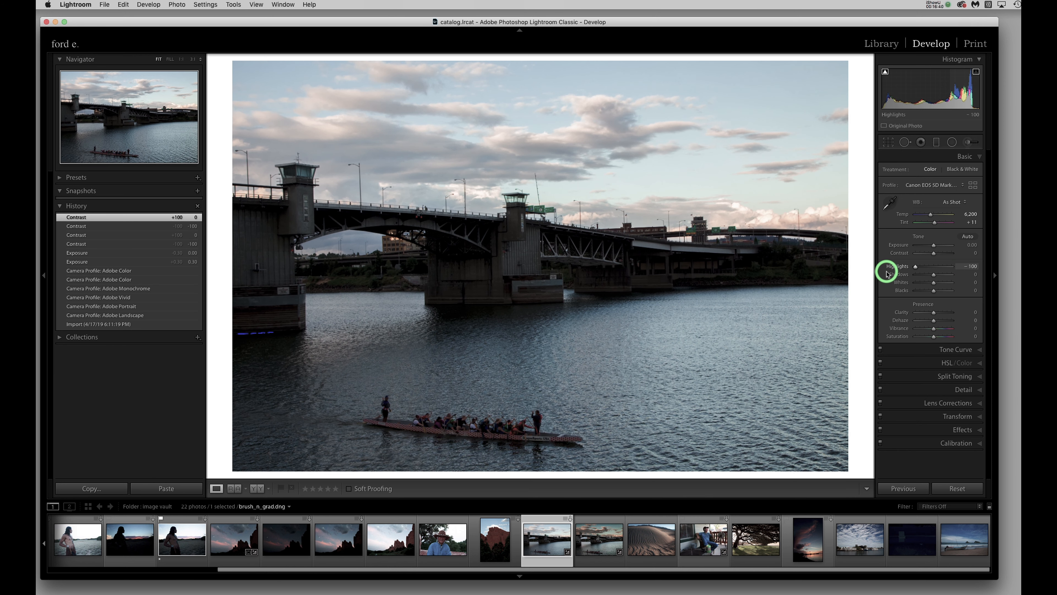
drag(887, 272, 888, 272)
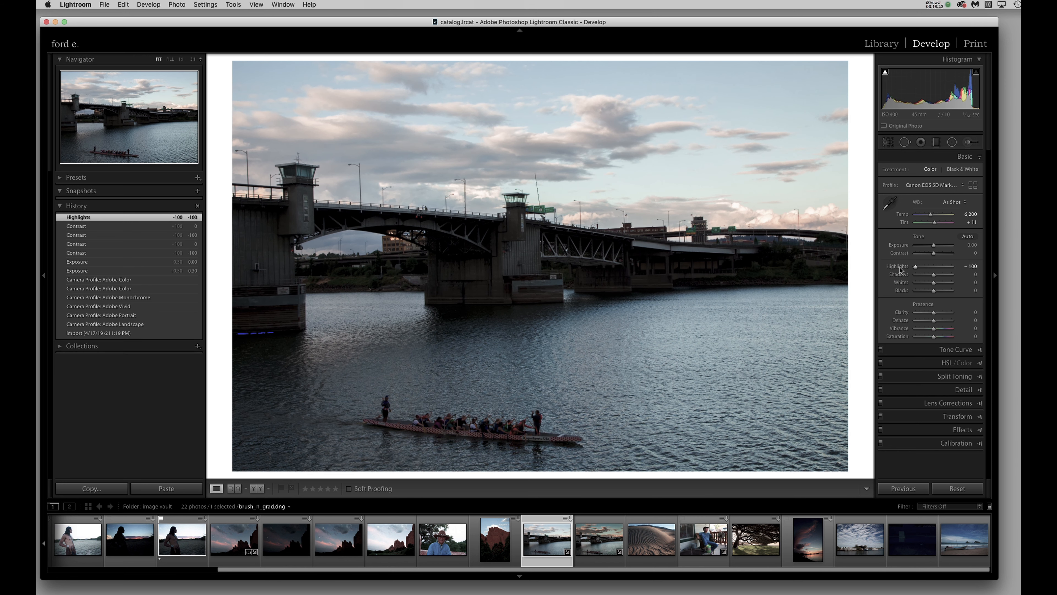
double_click(900, 270)
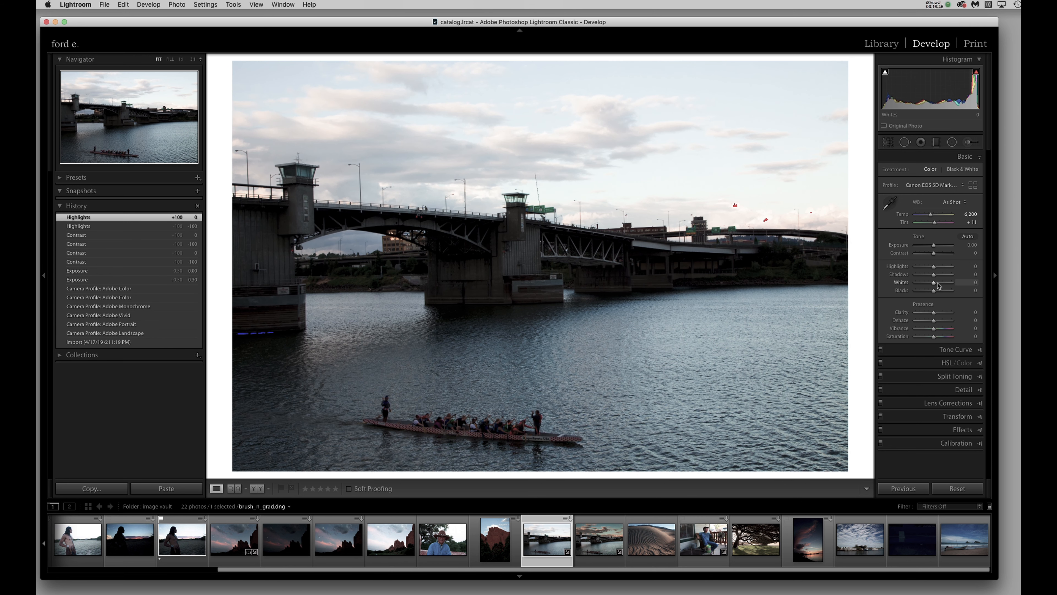
- Push Whites to +100 to test highlight clipping in the sky, bring it back near zero and reset it to 0
drag(934, 284, 956, 287)
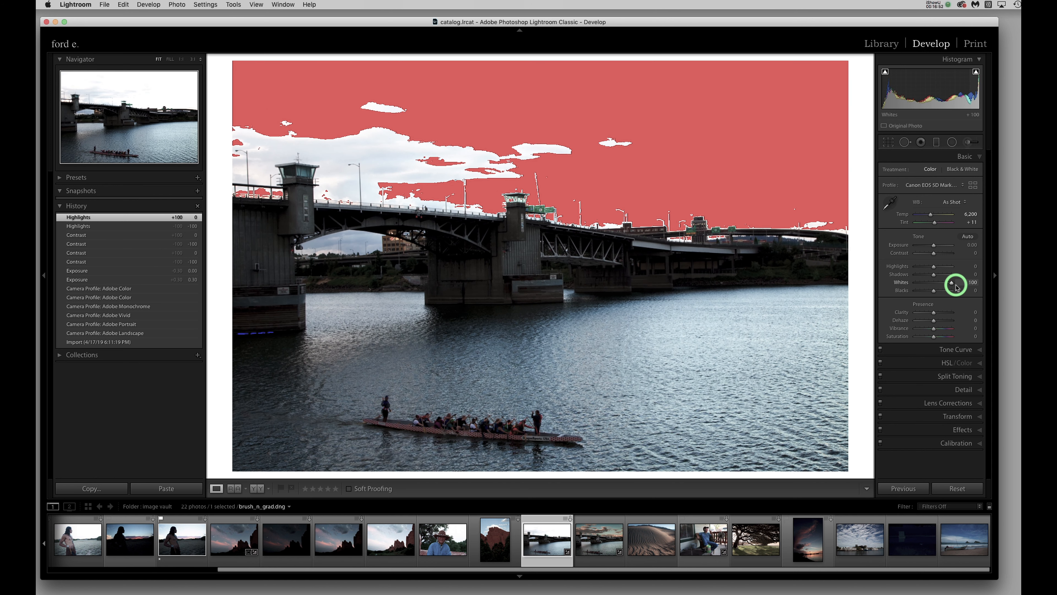
drag(957, 286, 933, 287)
drag(934, 287, 935, 286)
double_click(902, 284)
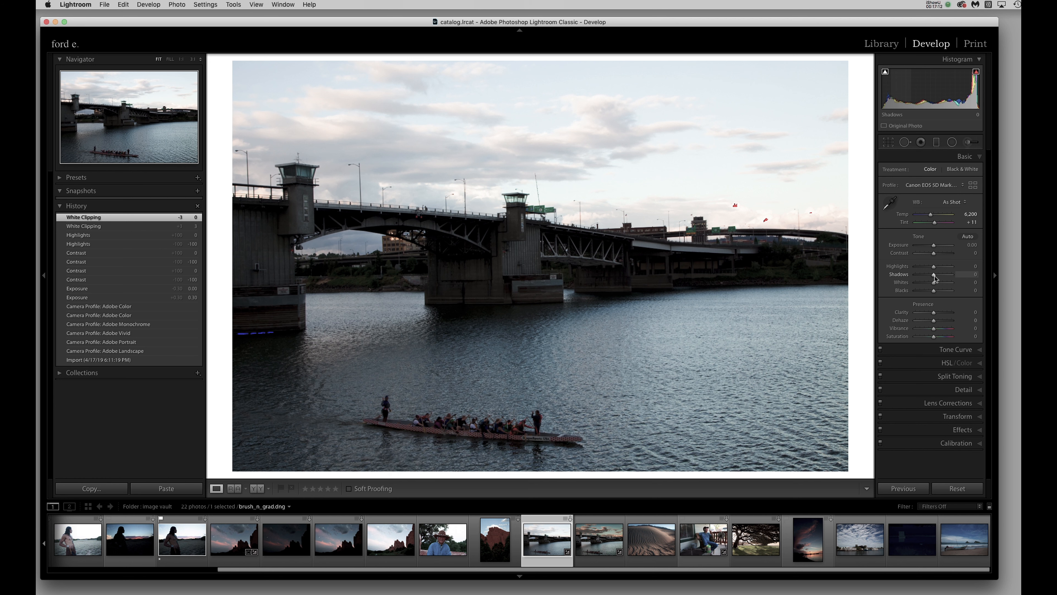
- Compare Shadows at -100 and +100 for their effect on the bridge, and reset Shadows to 0
drag(935, 278, 908, 276)
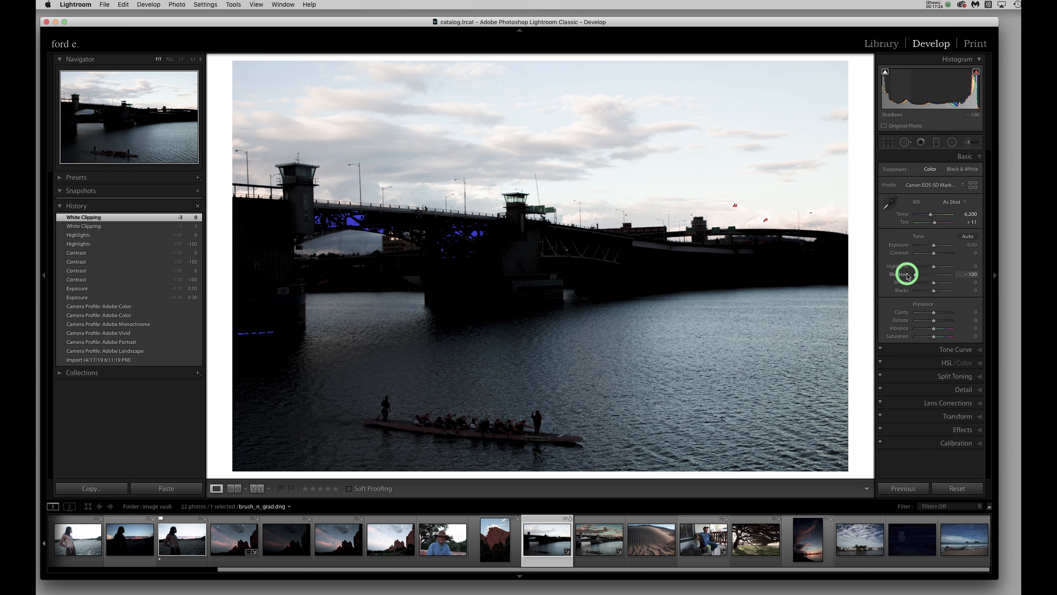
drag(907, 276, 960, 279)
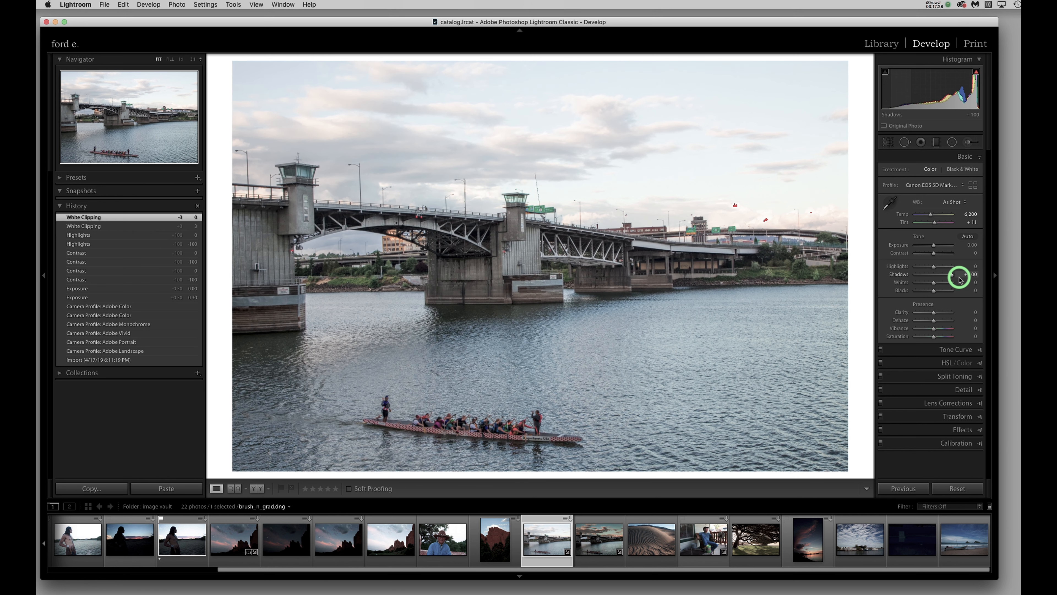
drag(960, 279, 933, 280)
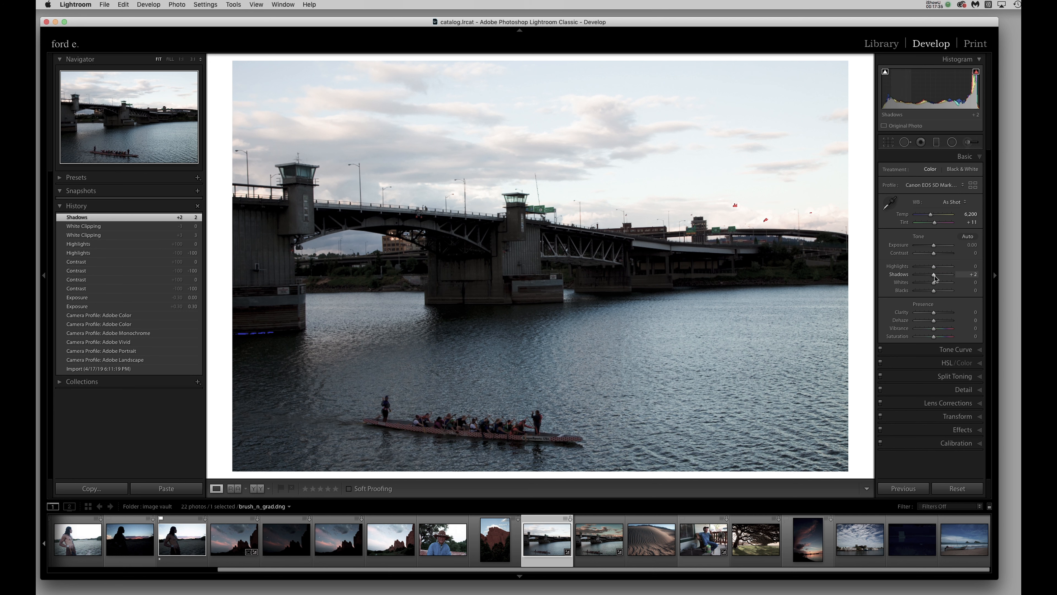
double_click(934, 275)
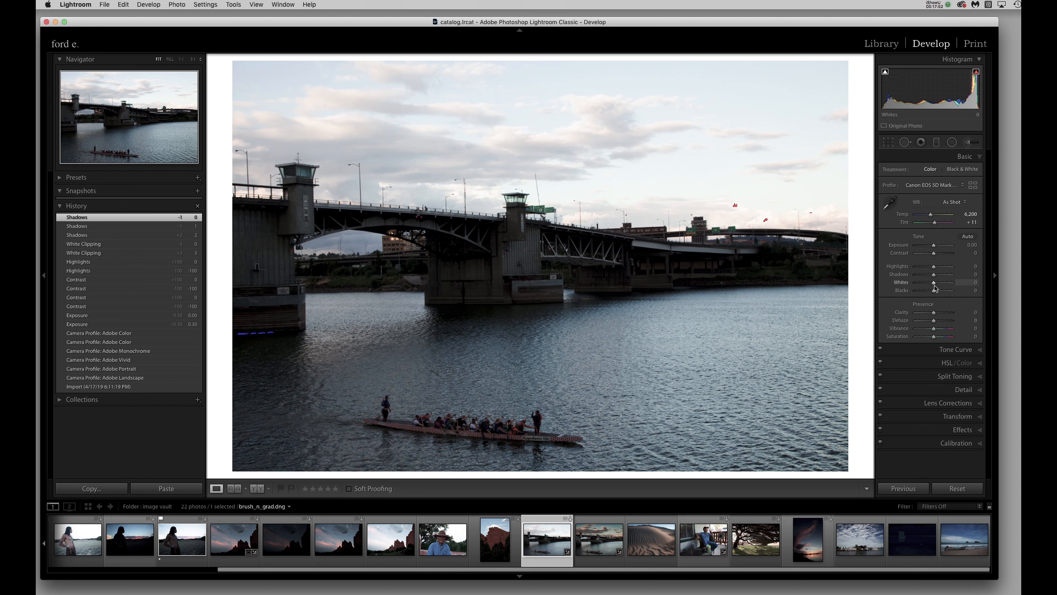
- Lower Blacks to -100 to test shadow clipping across the bridge, and reset Blacks to 0
drag(935, 292, 898, 293)
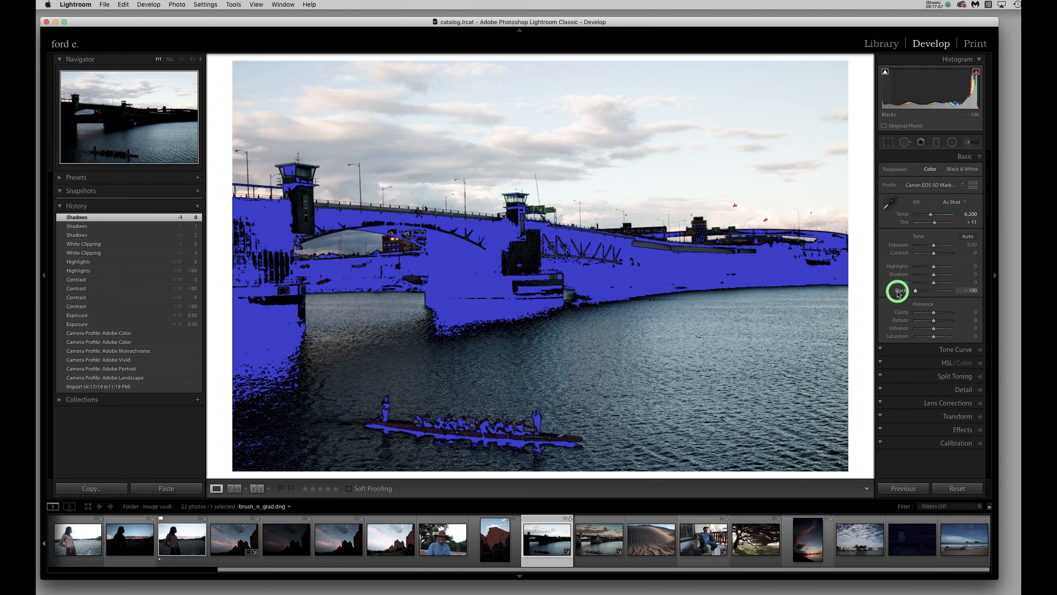
drag(898, 292, 934, 292)
double_click(902, 291)
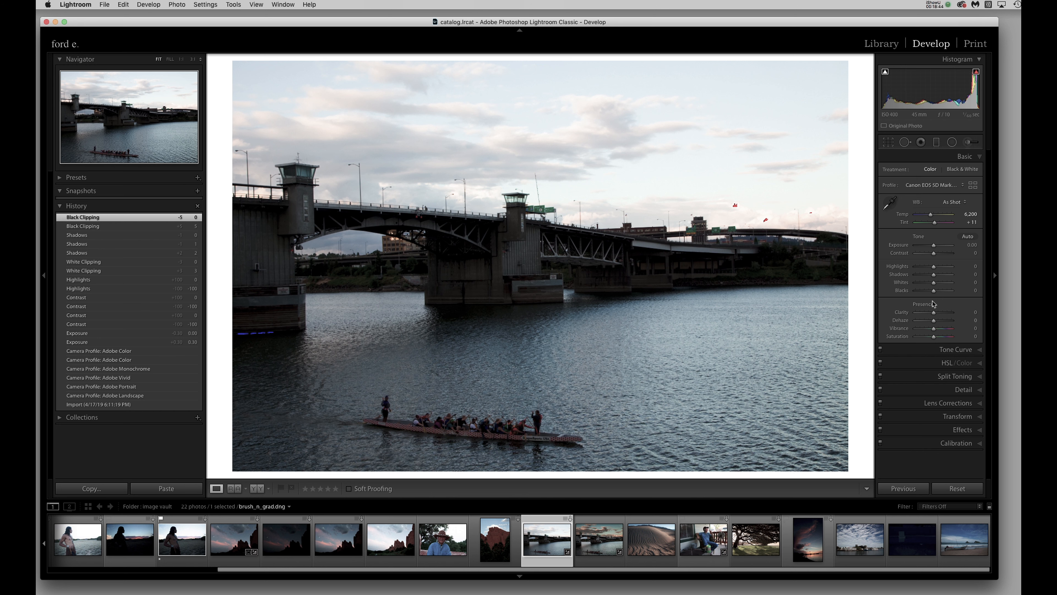
- Compare Clarity at +95, -100 and +100 on the bridge and water, and reset Clarity to 0
click(925, 307)
drag(934, 315, 951, 316)
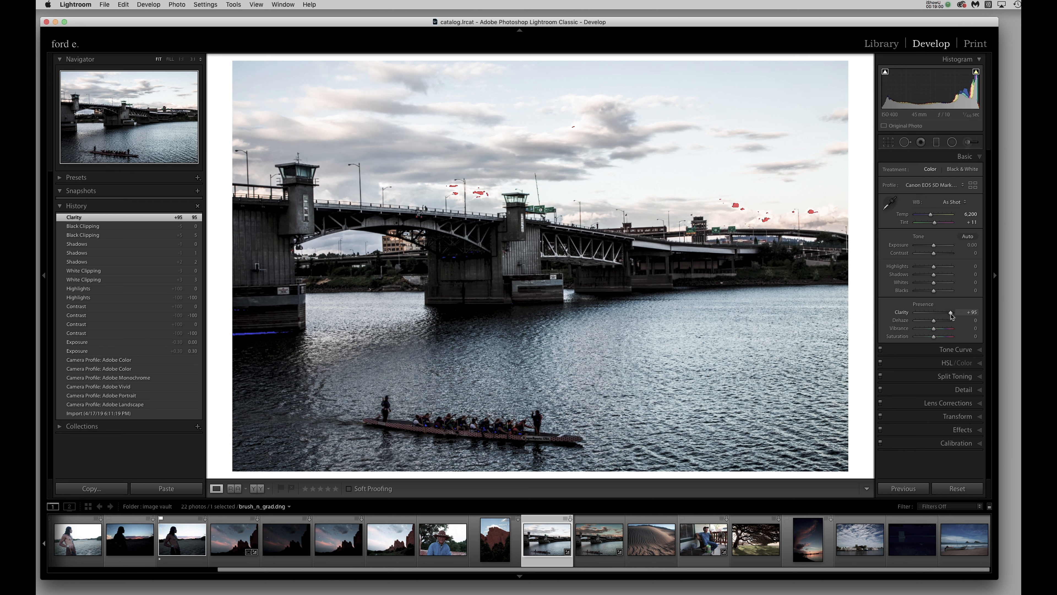
click(952, 316)
drag(952, 316, 902, 315)
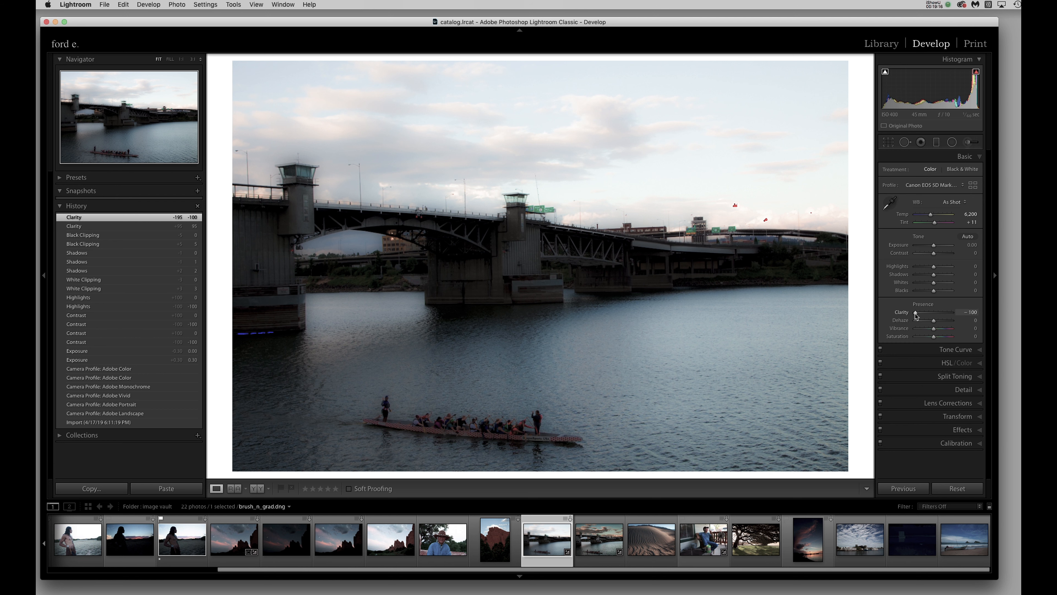
drag(915, 315, 954, 319)
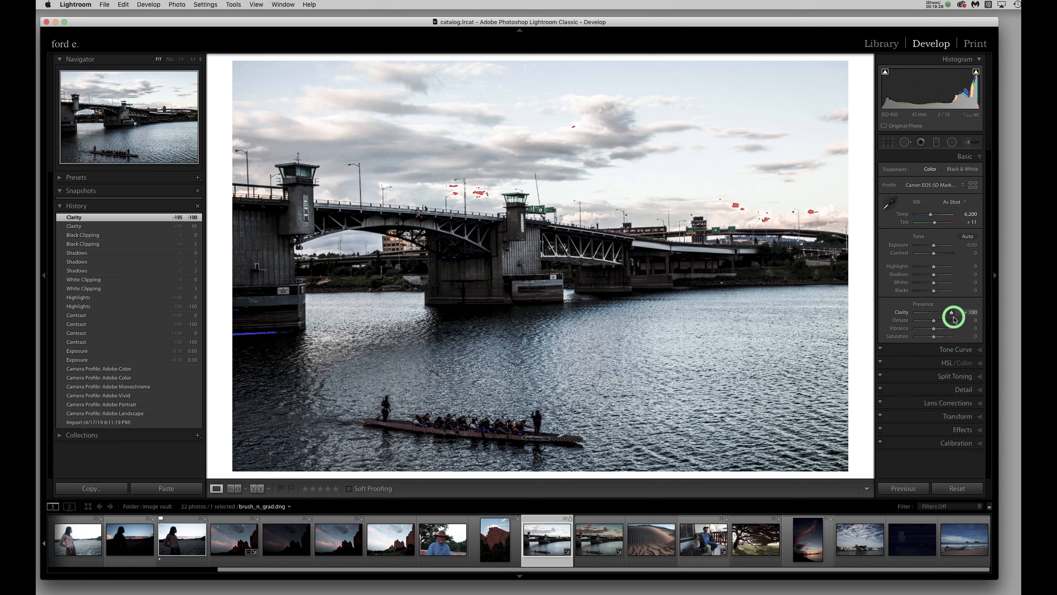
drag(954, 319, 953, 319)
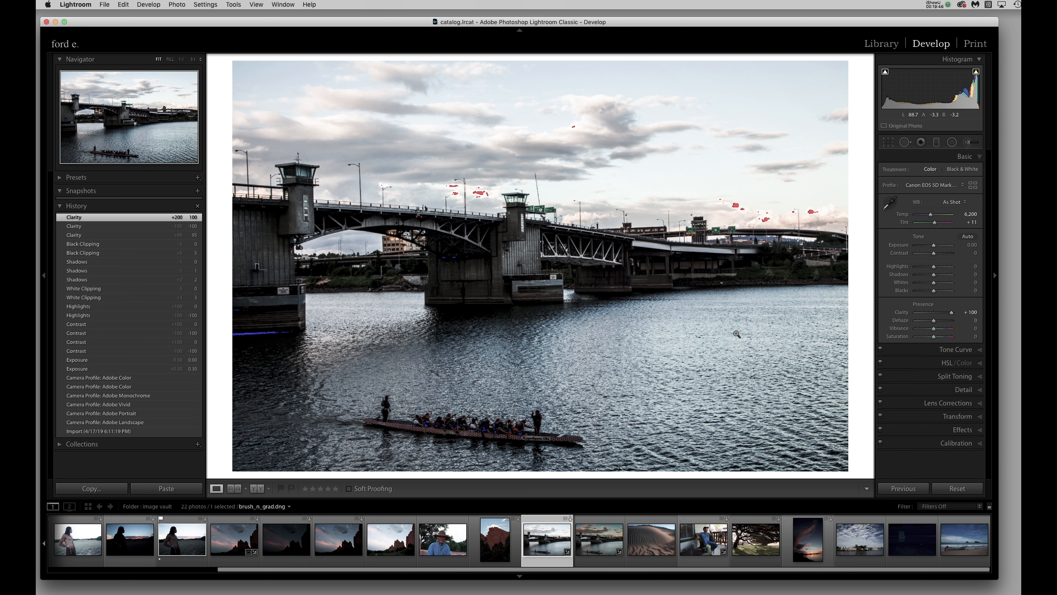
double_click(903, 312)
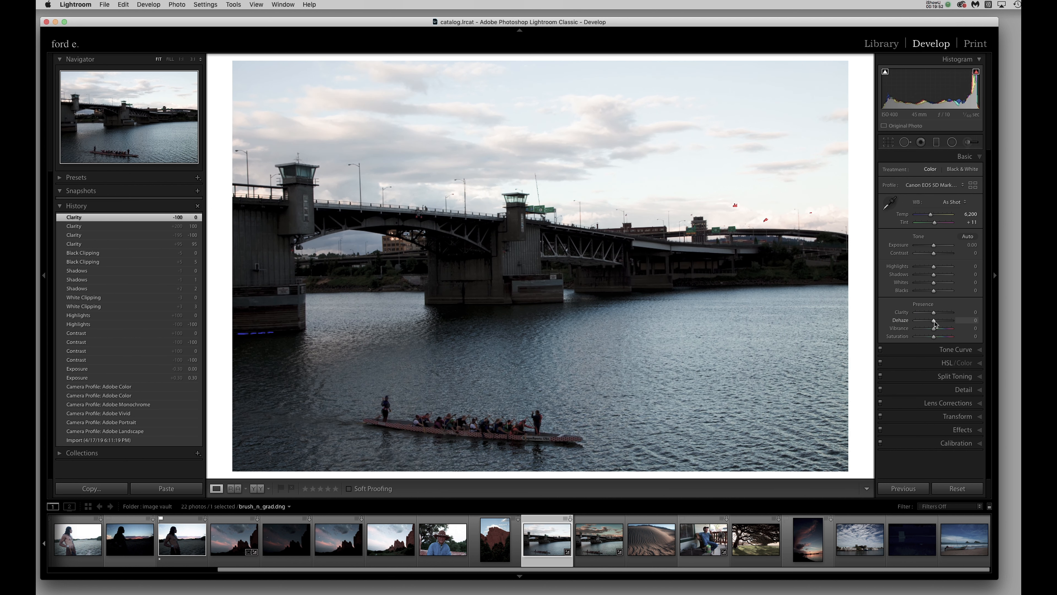
- Raise Dehaze to +60 to deepen the sky and clouds
mouse_move(935, 323)
mouse_down()
mouse_move(948, 325)
mouse_move(920, 323)
mouse_move(946, 327)
mouse_up()
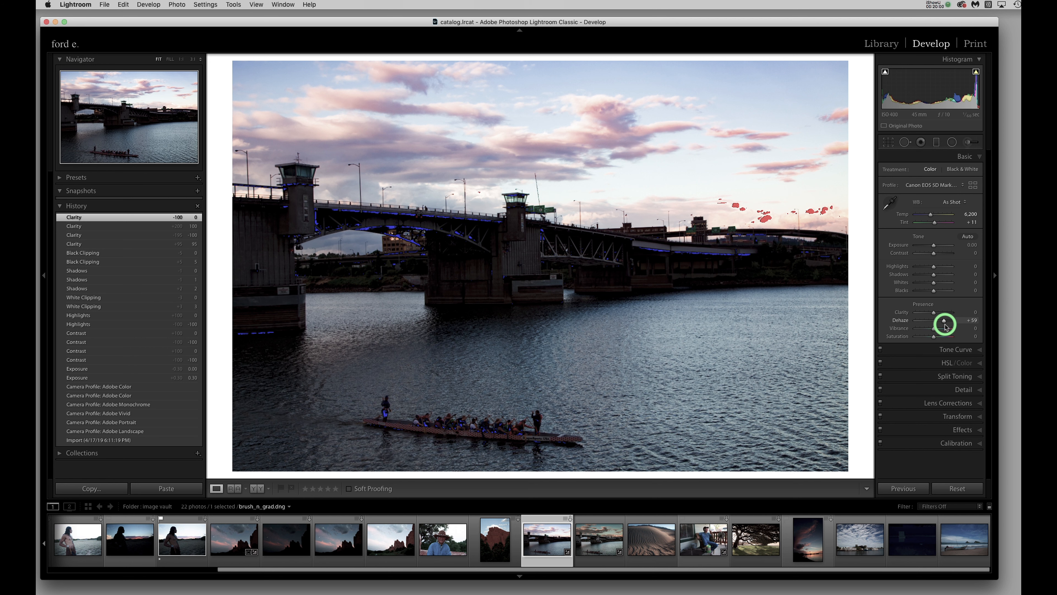
drag(945, 326, 946, 326)
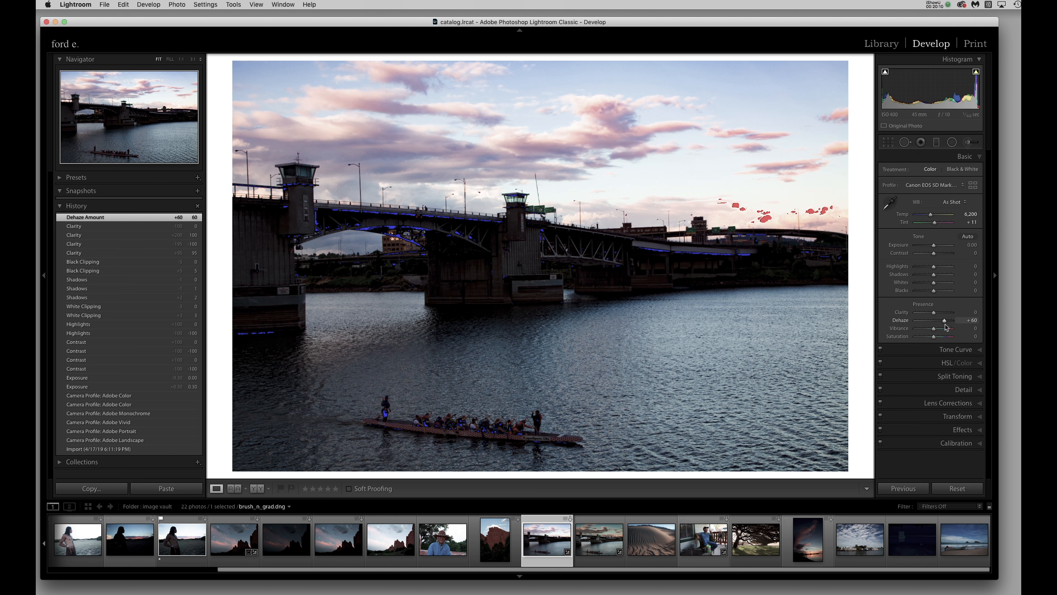
- Lower Dehaze and Clarity to -100 to test a hazy, soft look on the bridge, and reset both to 0
drag(945, 322, 919, 325)
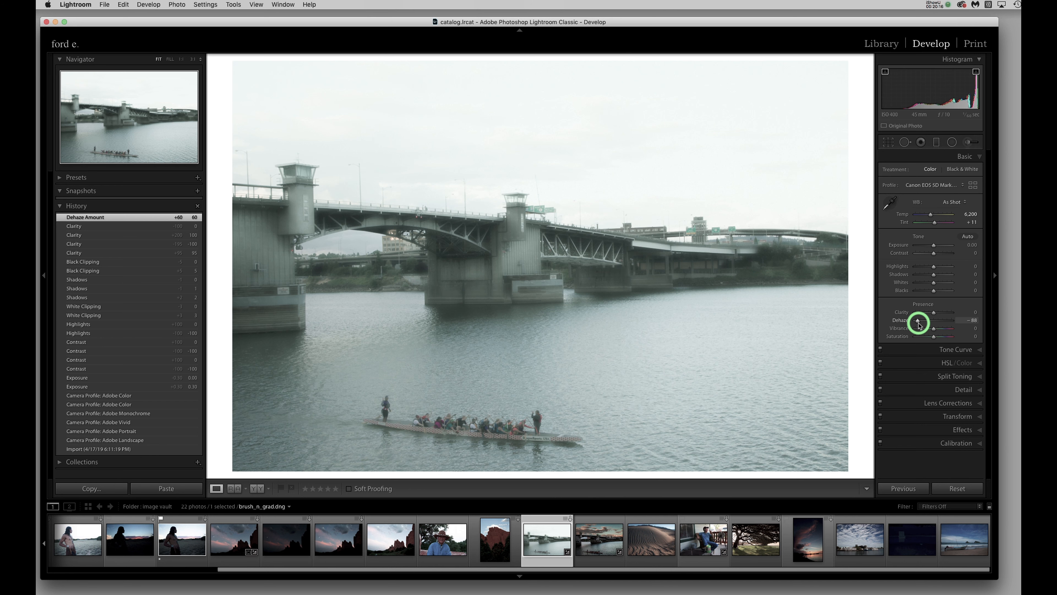
drag(919, 324, 907, 316)
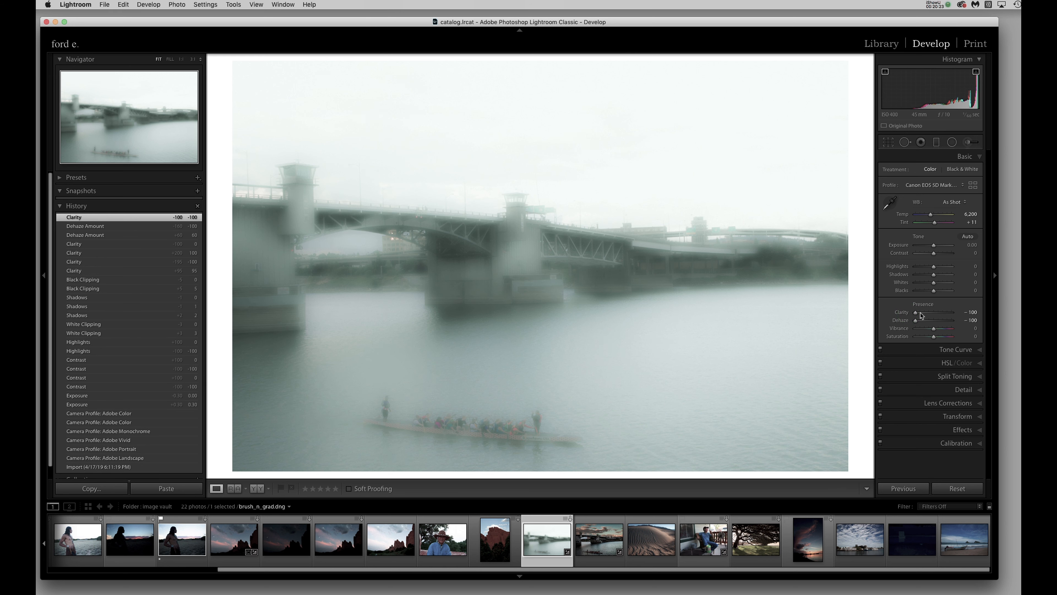
double_click(901, 313)
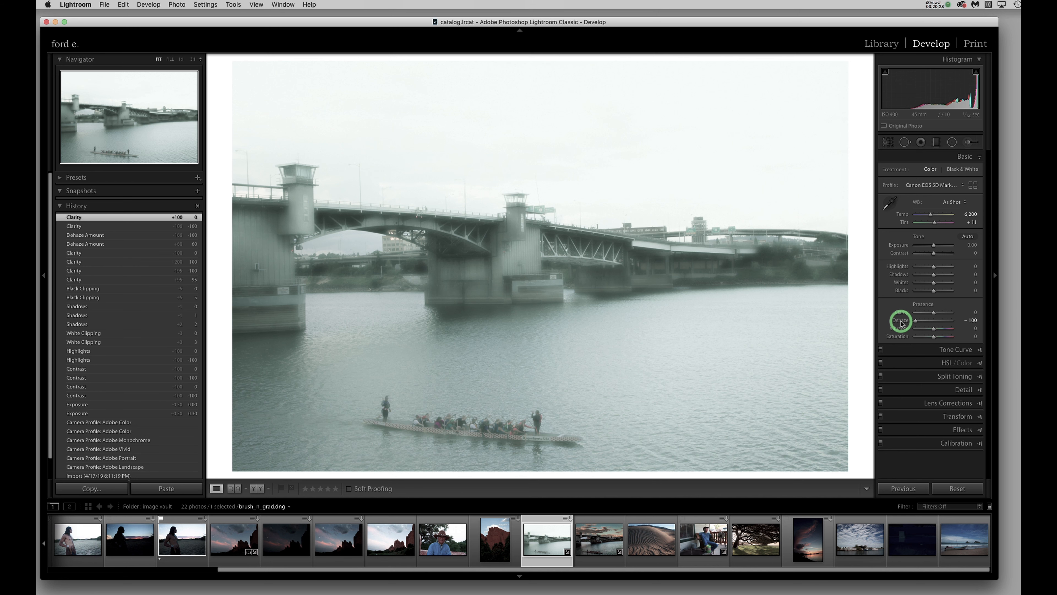
double_click(901, 321)
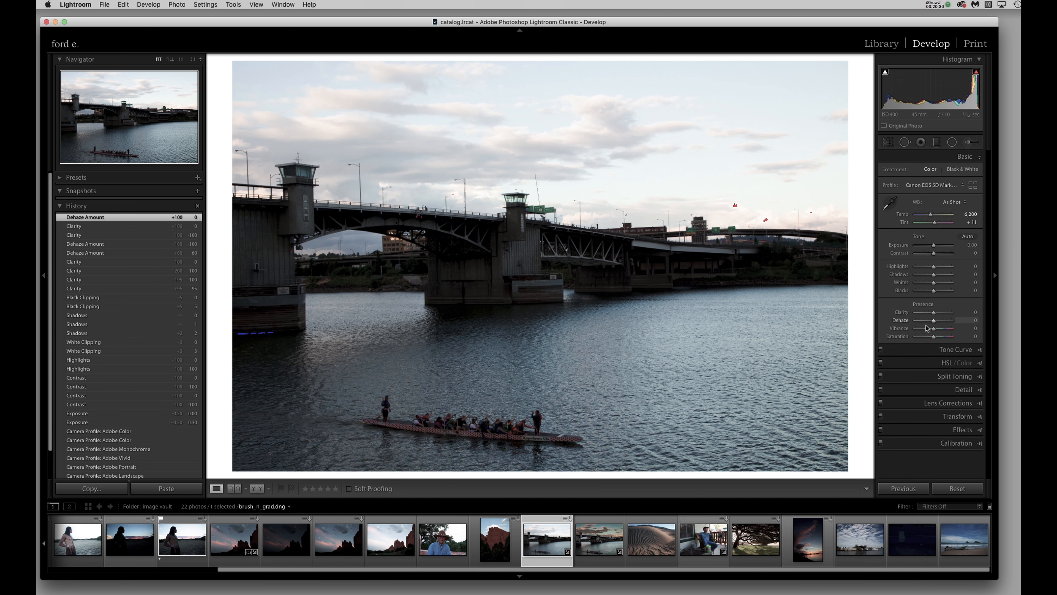
- Raise Dehaze to +17 for a subtle contrast boost in the sky, and reset Dehaze to 0
drag(934, 322, 937, 324)
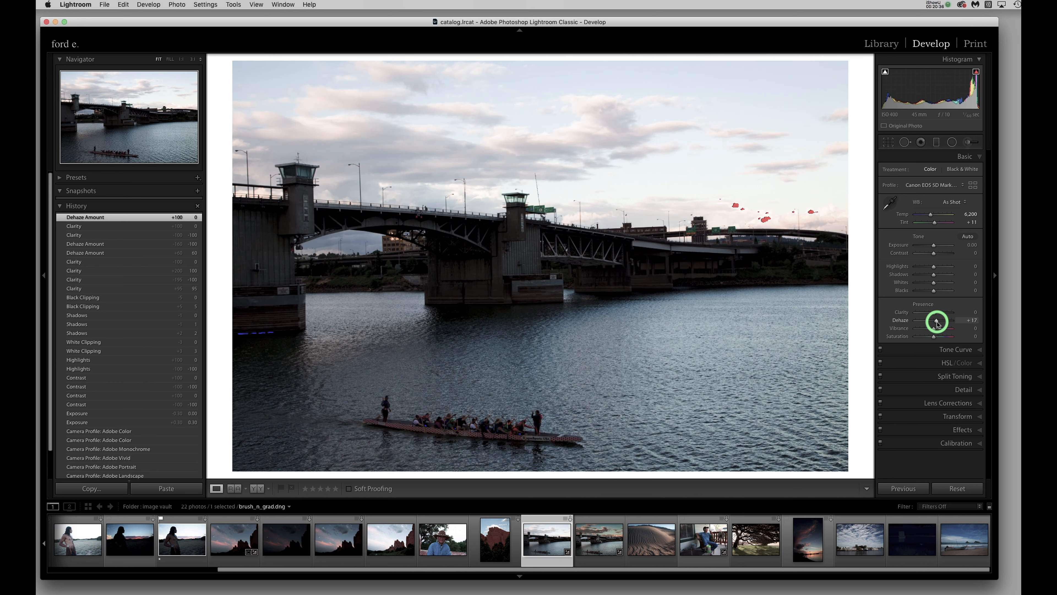
drag(938, 324, 937, 323)
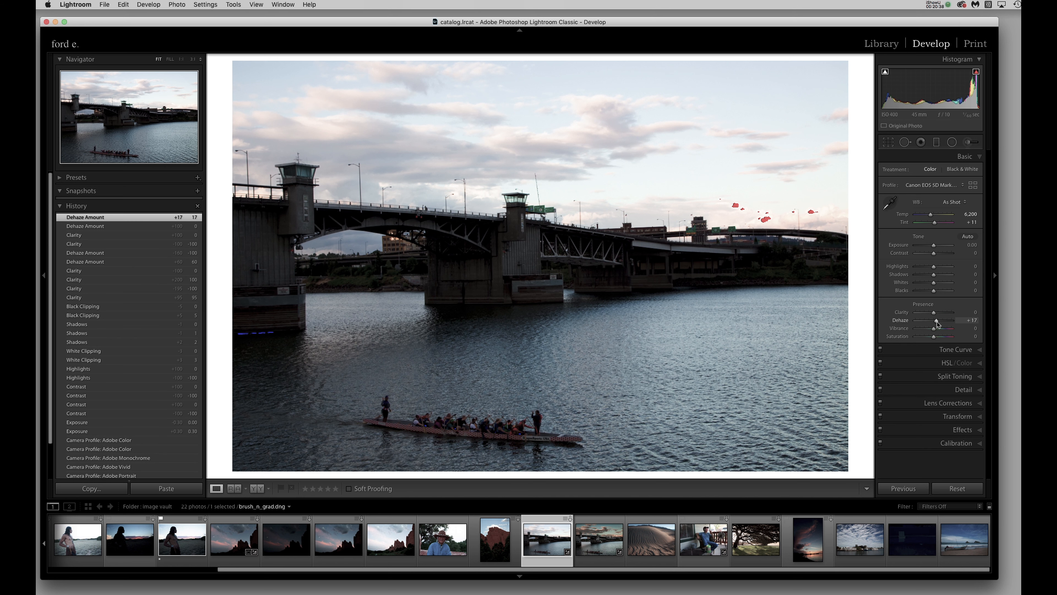
double_click(900, 320)
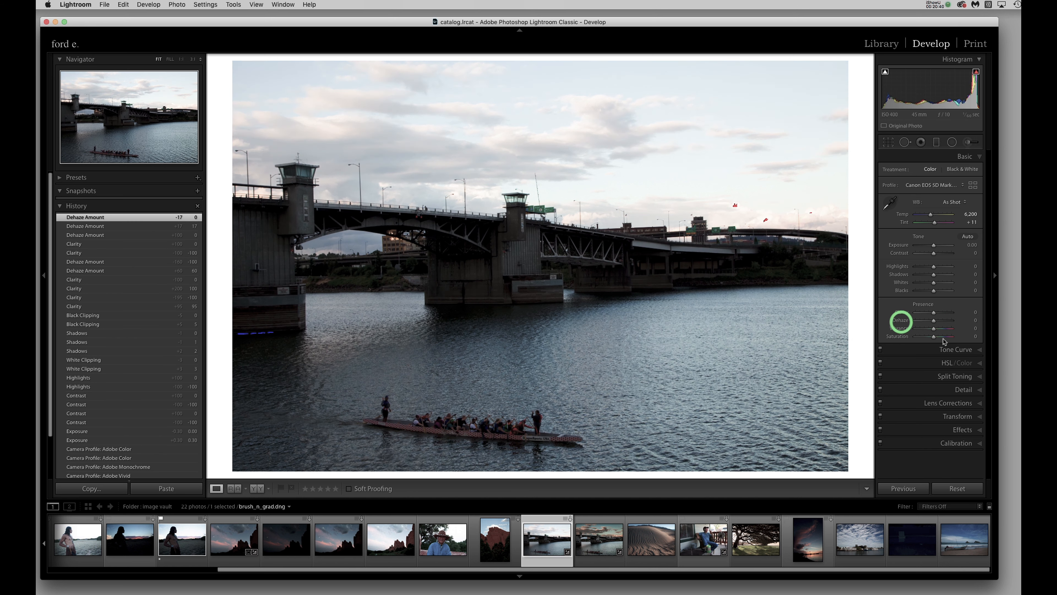
- Raise Vibrance to +4 on the bridge photo, and reset Vibrance to 0
click(896, 329)
mouse_move(935, 331)
mouse_down()
mouse_move(953, 330)
mouse_move(892, 332)
mouse_move(949, 331)
mouse_move(935, 333)
mouse_up()
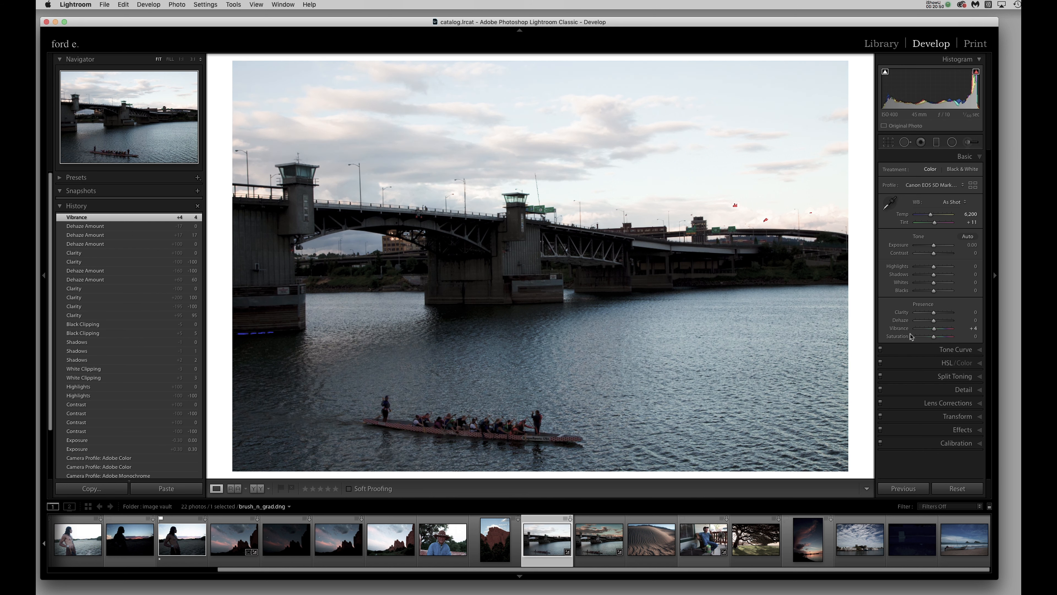
double_click(902, 330)
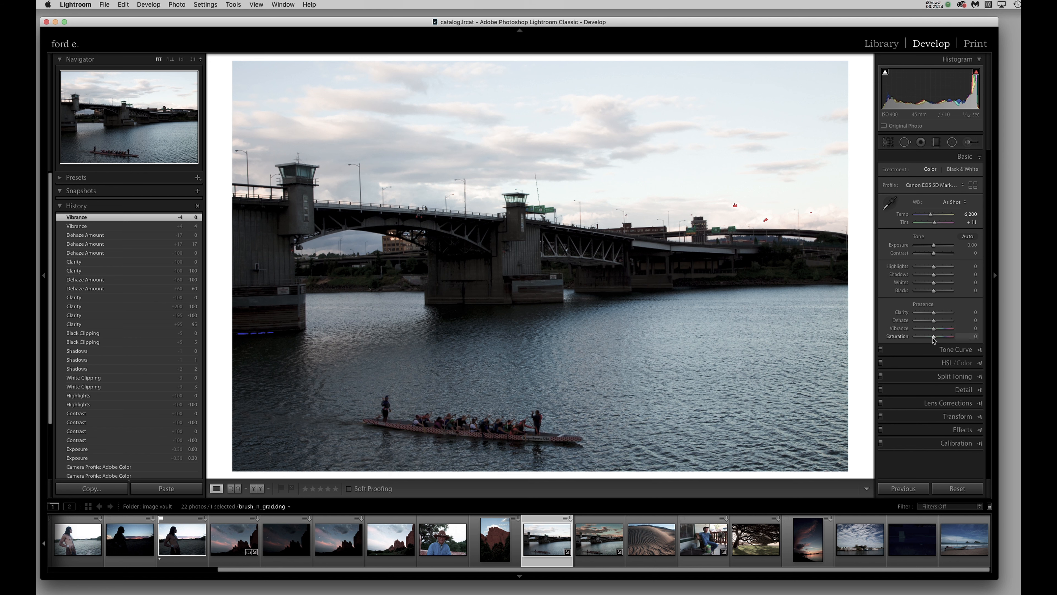
- Raise Saturation to +100 to test intense colors on the bridge photo, and reset Saturation to 0
drag(934, 339, 961, 341)
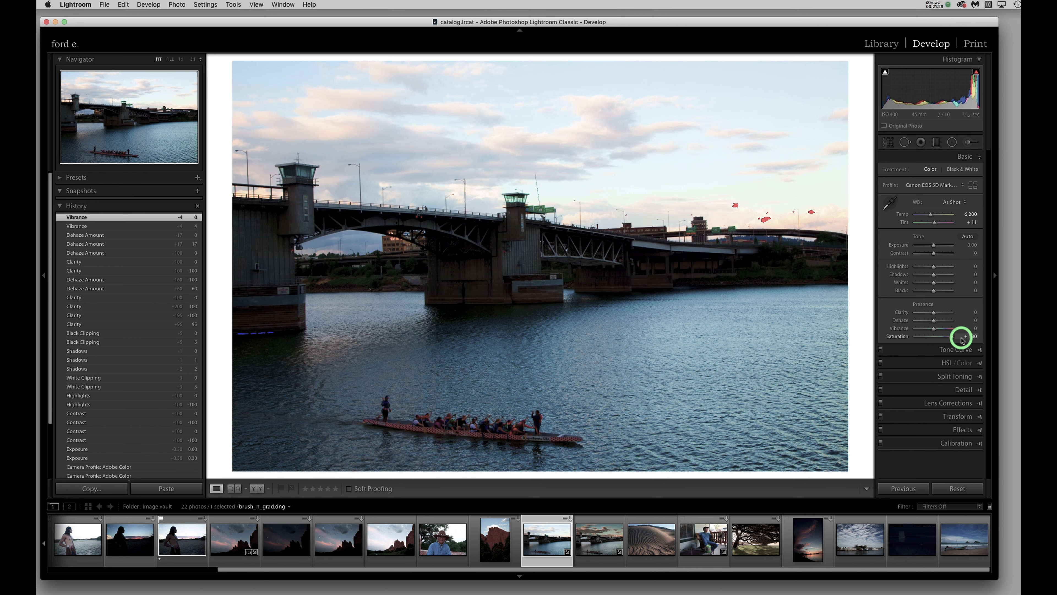
drag(961, 341, 961, 340)
double_click(898, 336)
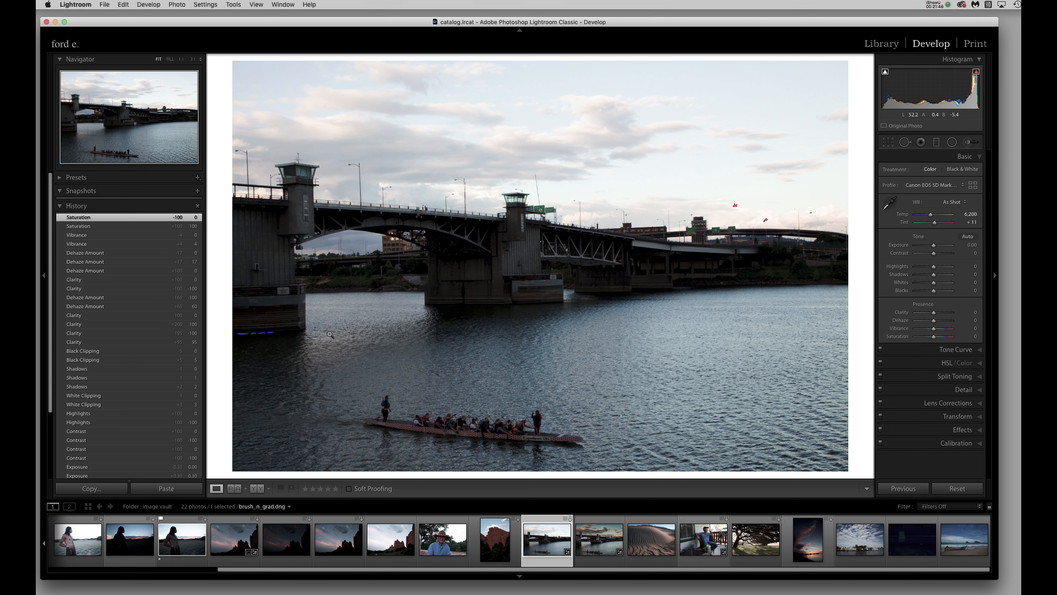
- Return the bridge photo to its original Import state in the edit history
scroll(136, 363, down, 5)
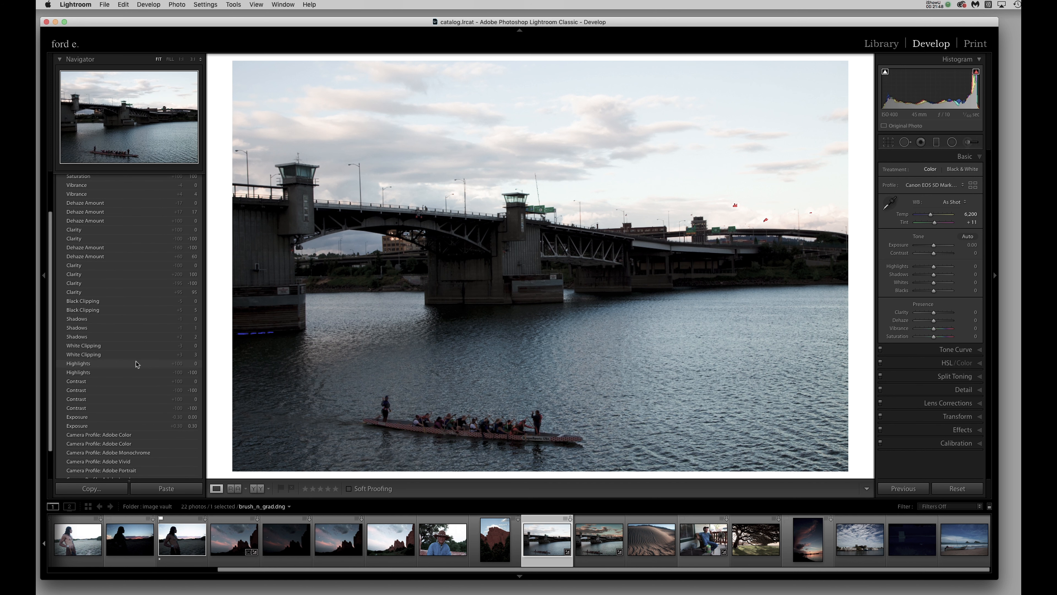
scroll(160, 288, up, 5)
scroll(162, 290, down, 5)
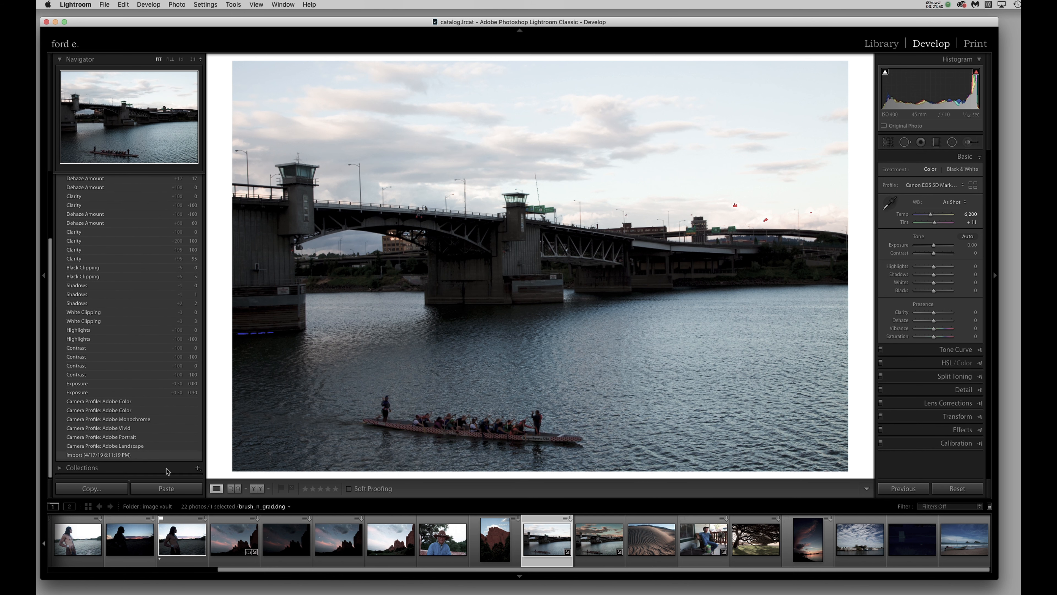
click(144, 455)
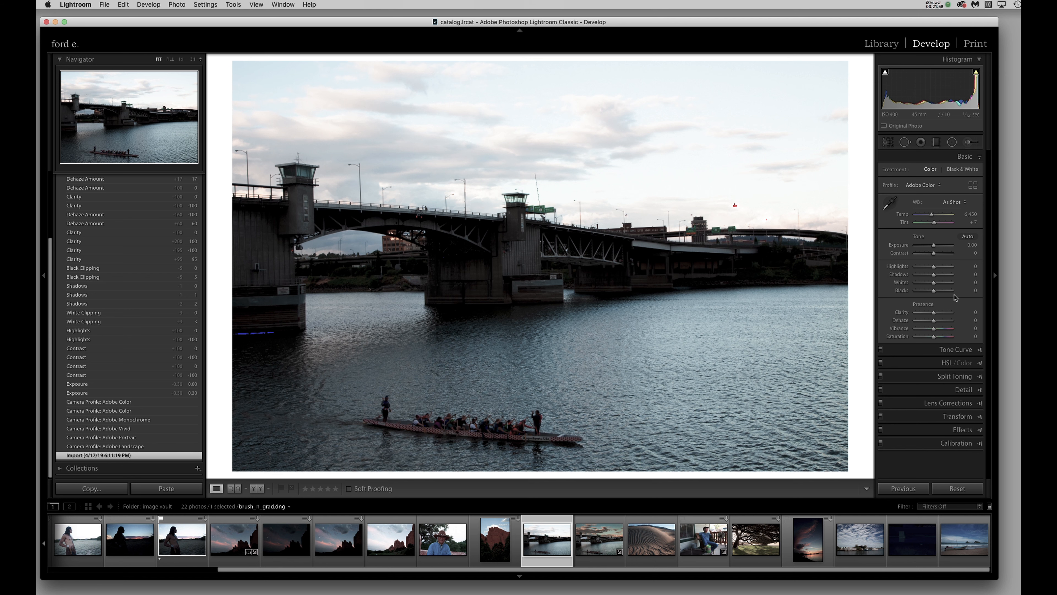
- Adjust the bridge photo with Shadows +49, Blacks -15, Highlights -100, Clarity +31 and Vibrance +17
drag(934, 274, 941, 279)
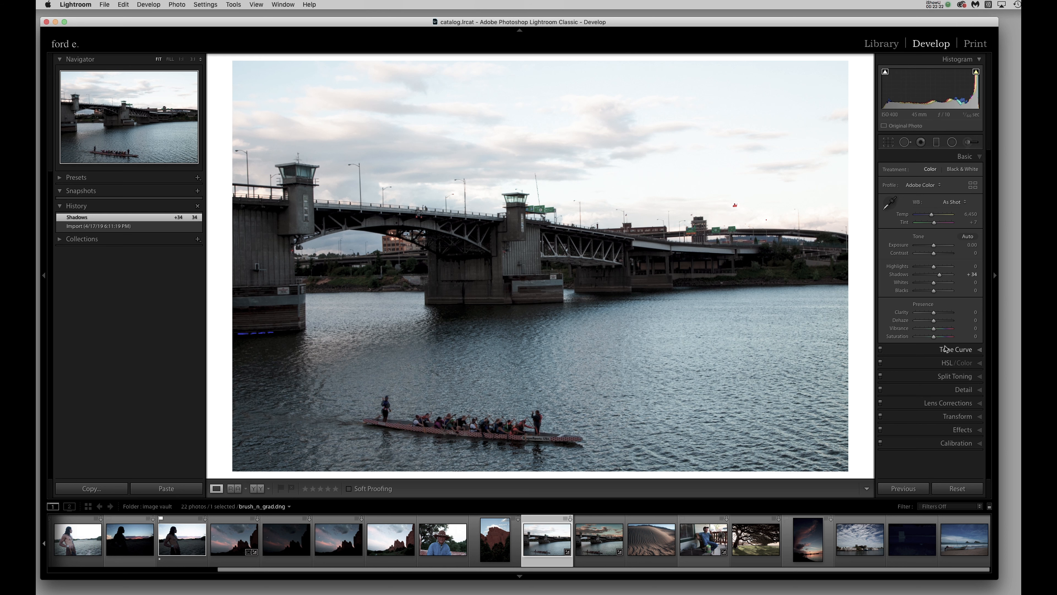
click(934, 291)
drag(935, 292, 908, 269)
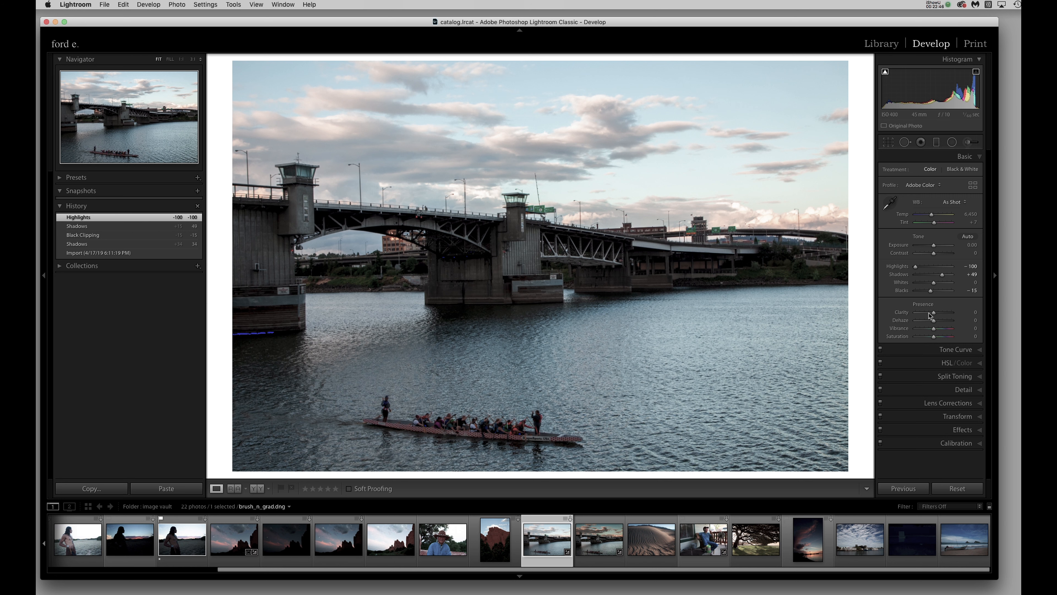
drag(935, 315, 937, 330)
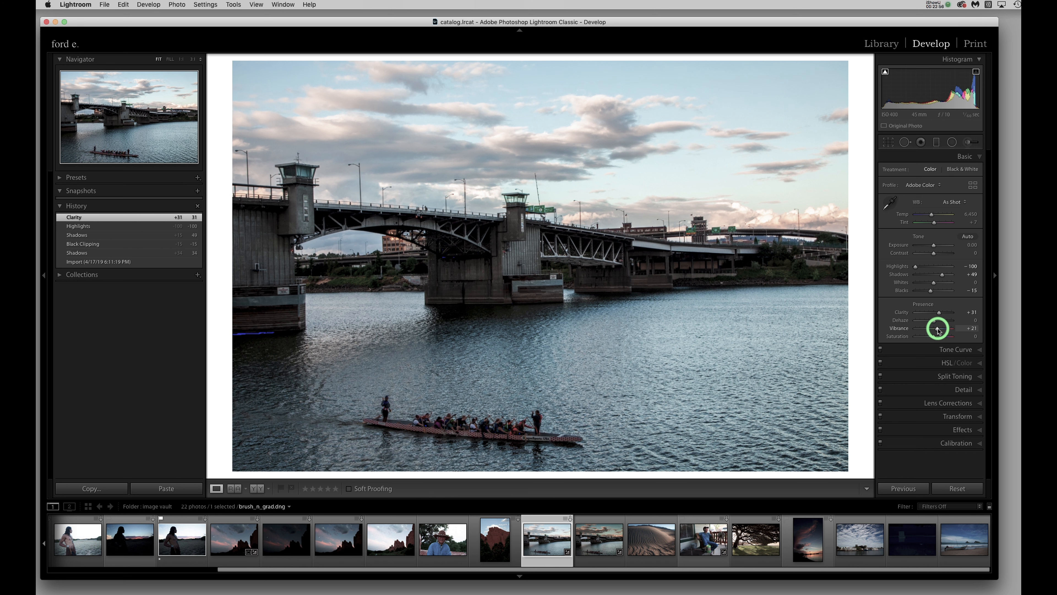
drag(937, 330, 937, 330)
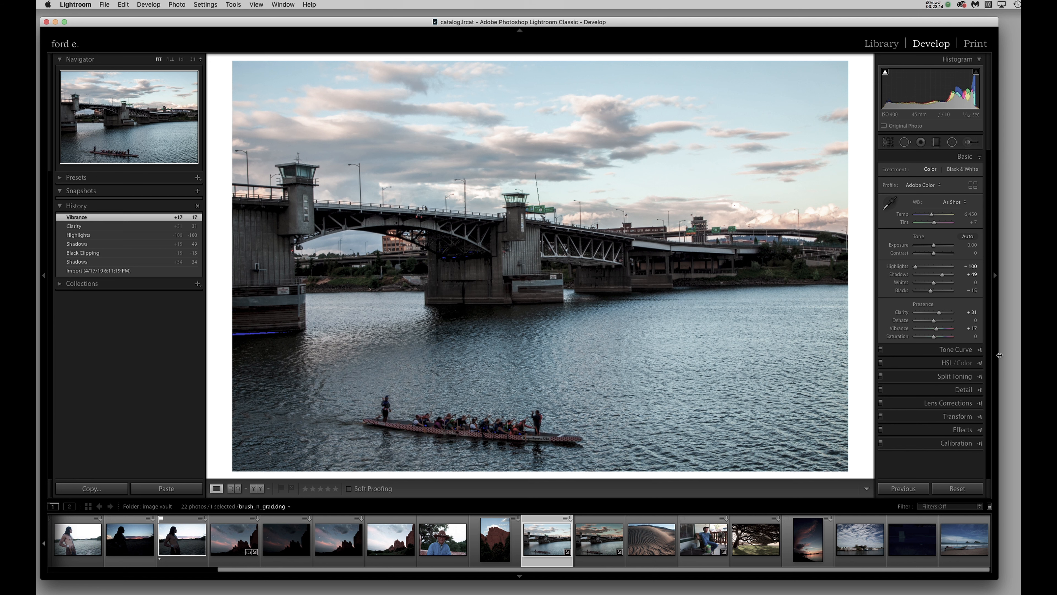
- Shape an S-curve on the RGB tone curve with a shadow and a highlight point, and exaggerate it to extreme contrast
click(923, 352)
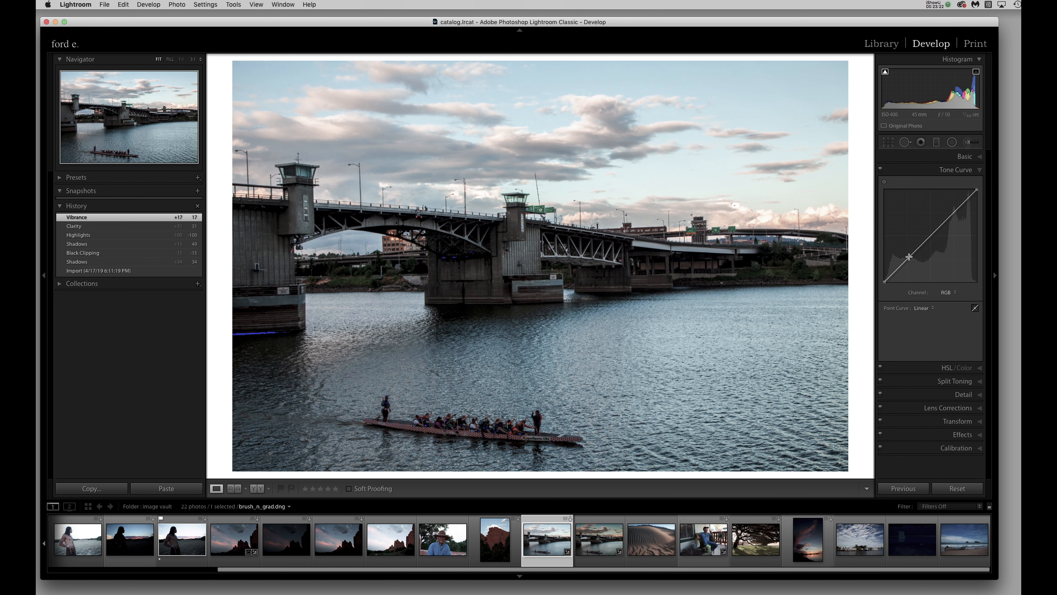
drag(910, 257, 913, 259)
drag(952, 215, 954, 212)
drag(911, 260, 911, 262)
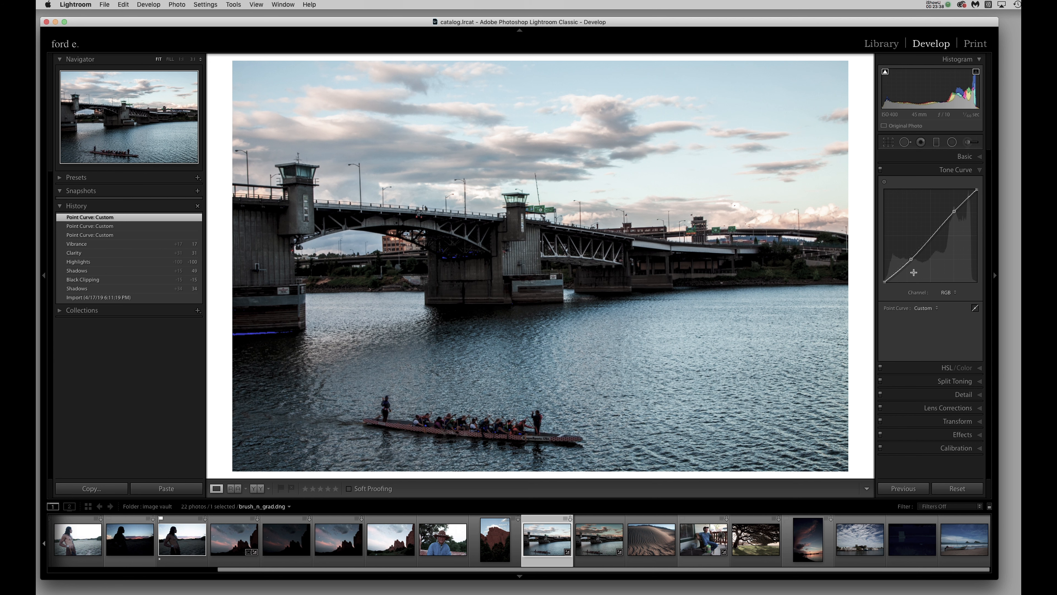
drag(911, 259, 934, 279)
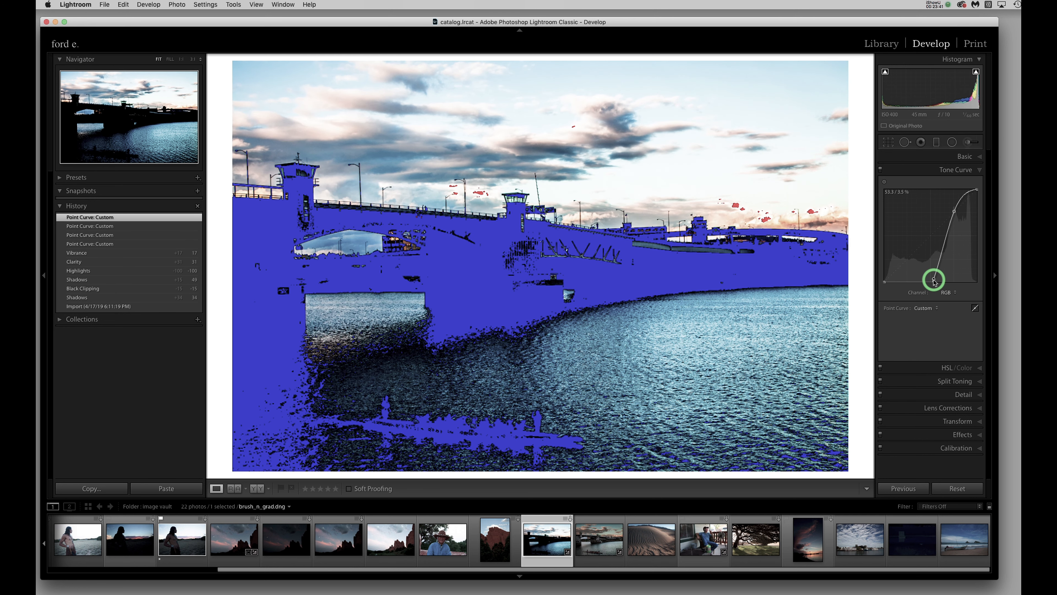
drag(955, 213, 931, 197)
- Turn off the highlight and shadow clipping warnings on the photo
click(976, 71)
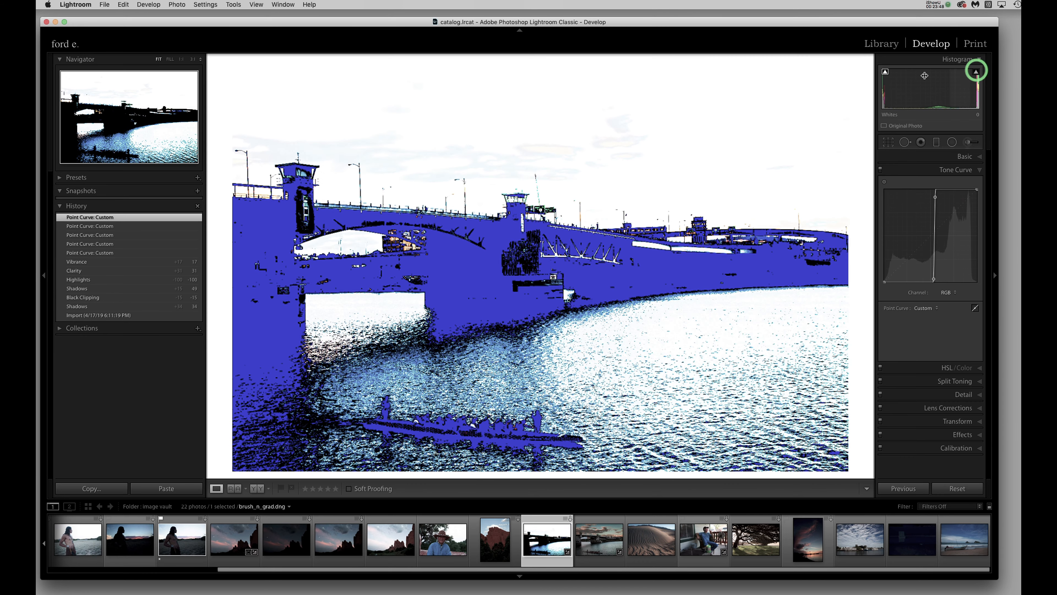
click(886, 72)
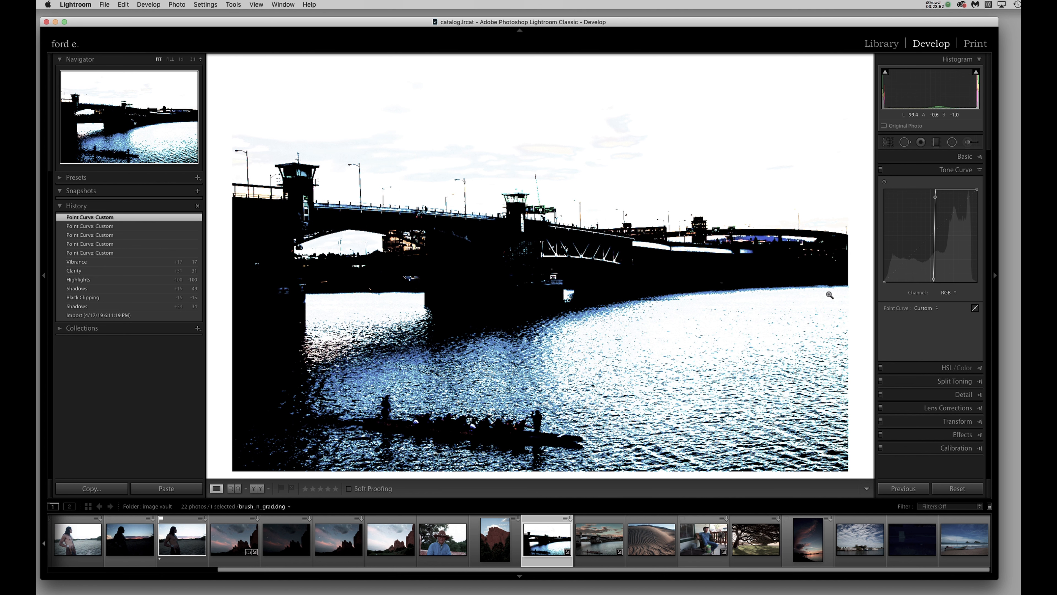
- Delete the upper tone curve point, reshape the curve's dark end, and reset the point curve to Linear
drag(935, 197, 935, 198)
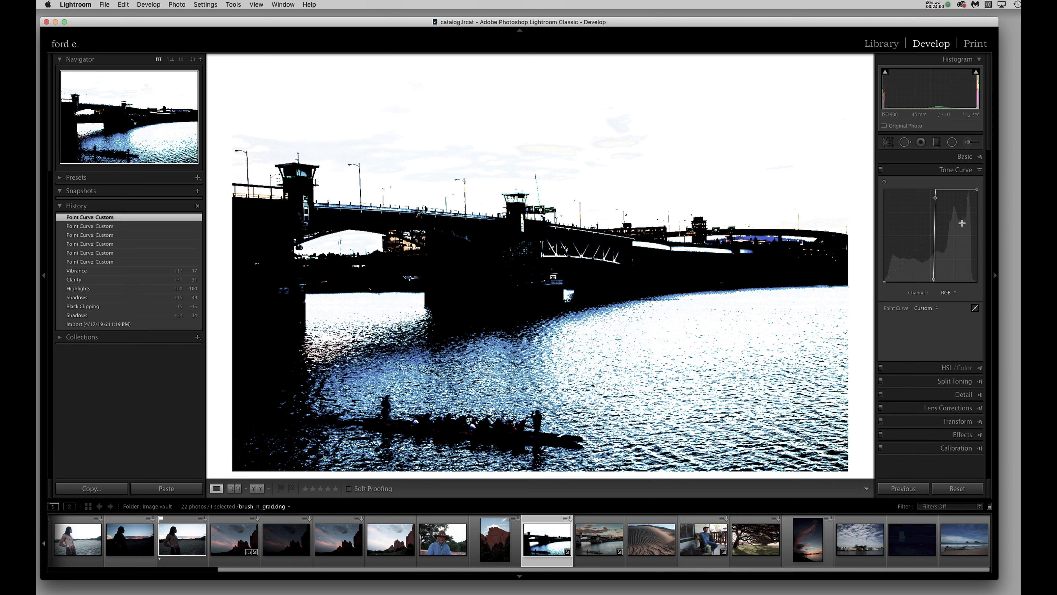
key(alt)
alt+click(918, 271)
drag(918, 270, 889, 281)
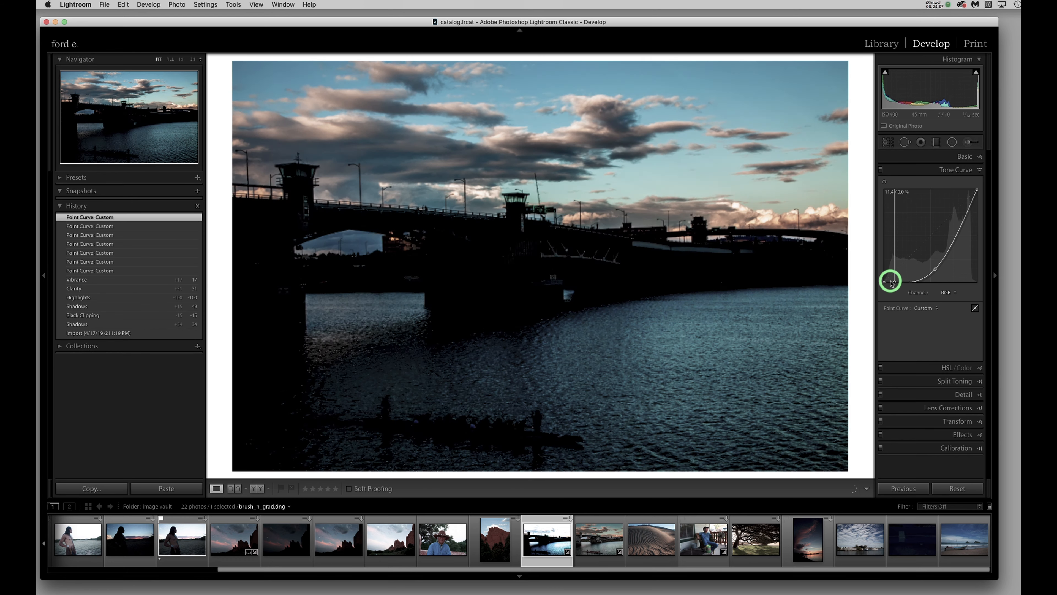
click(925, 308)
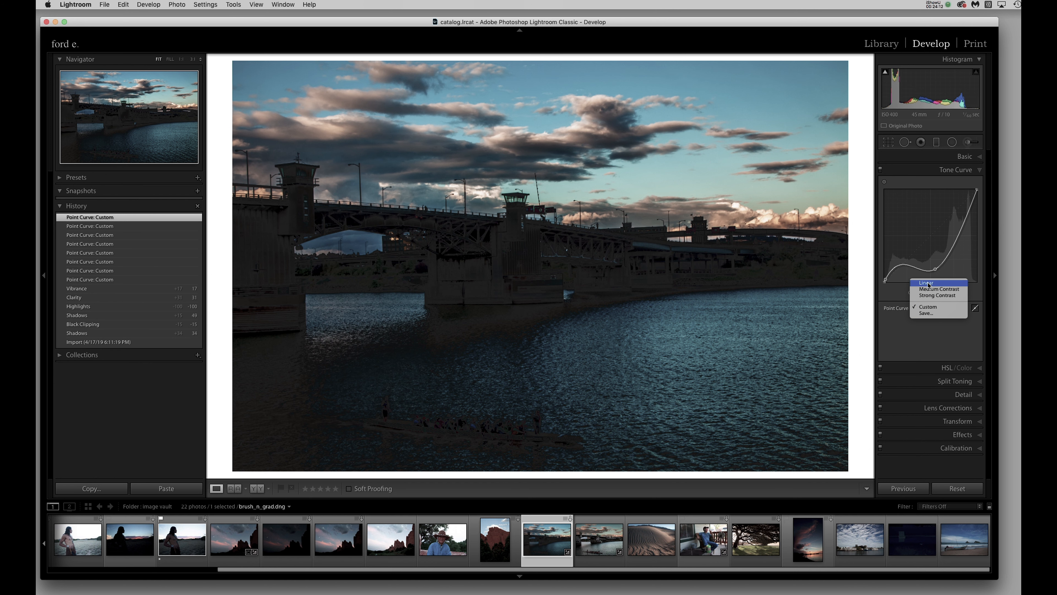
click(927, 283)
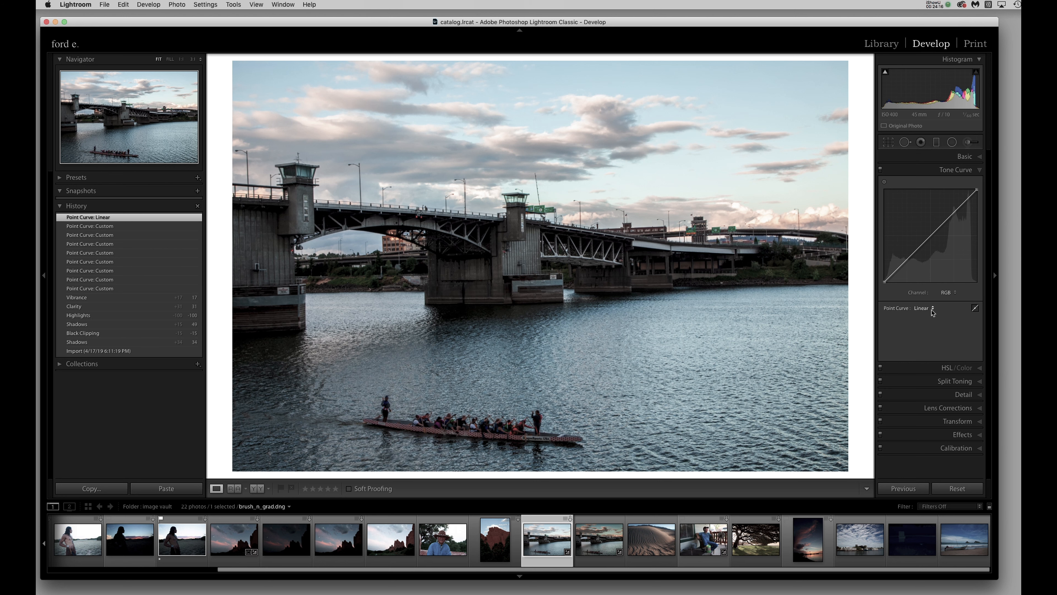
click(927, 309)
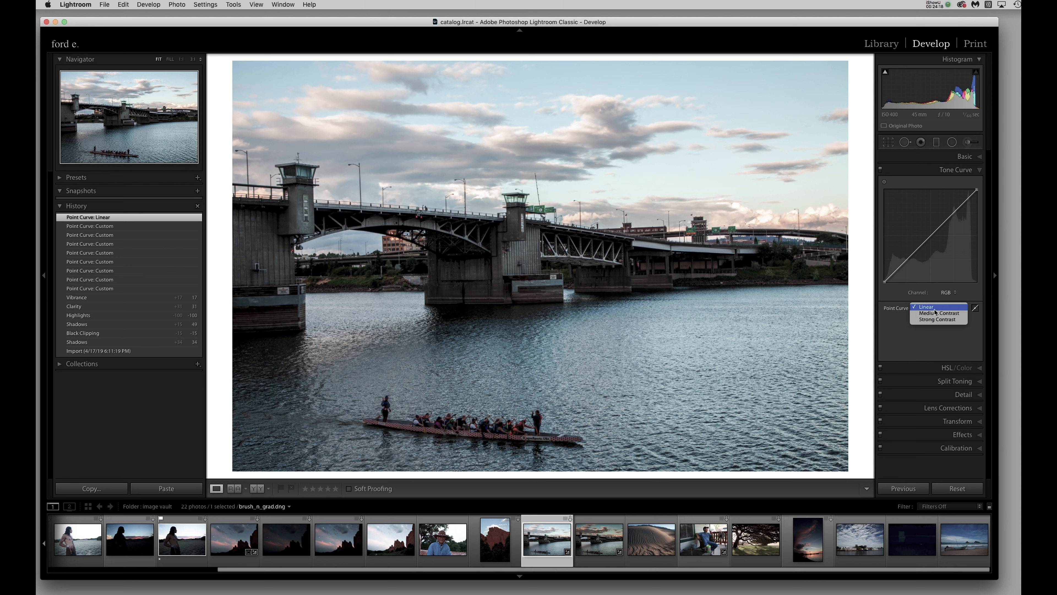
click(934, 307)
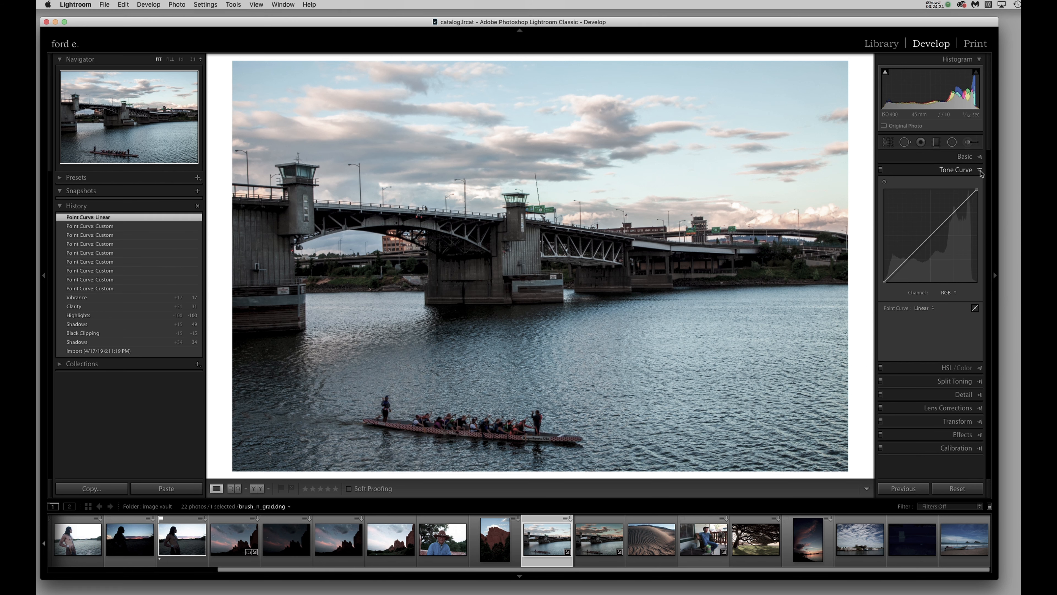
- Switch to the Basic settings and back to the Tone Curve, and collapse the Tone Curve section
click(948, 157)
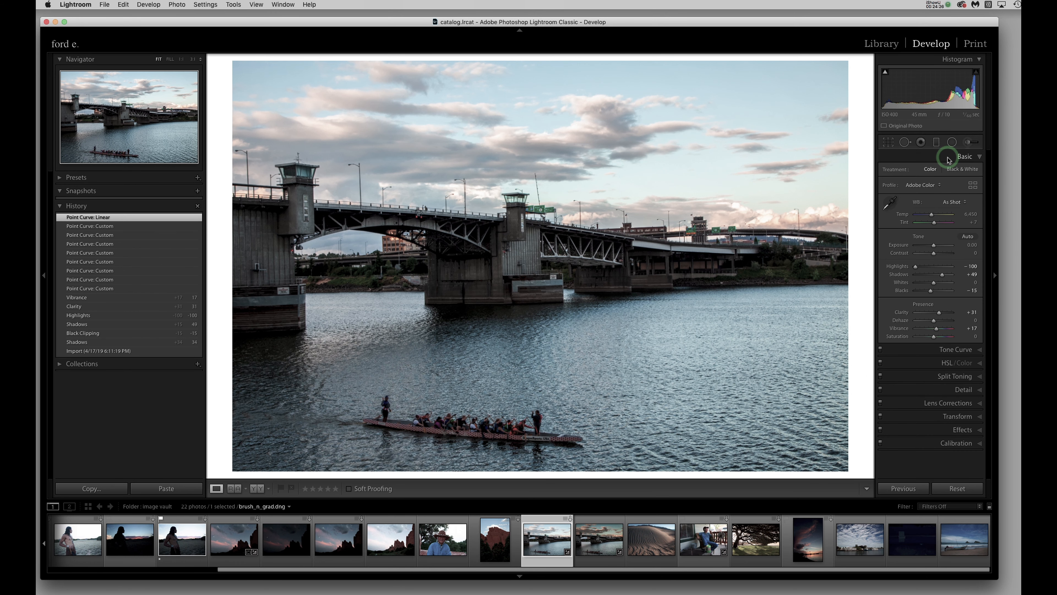
click(928, 353)
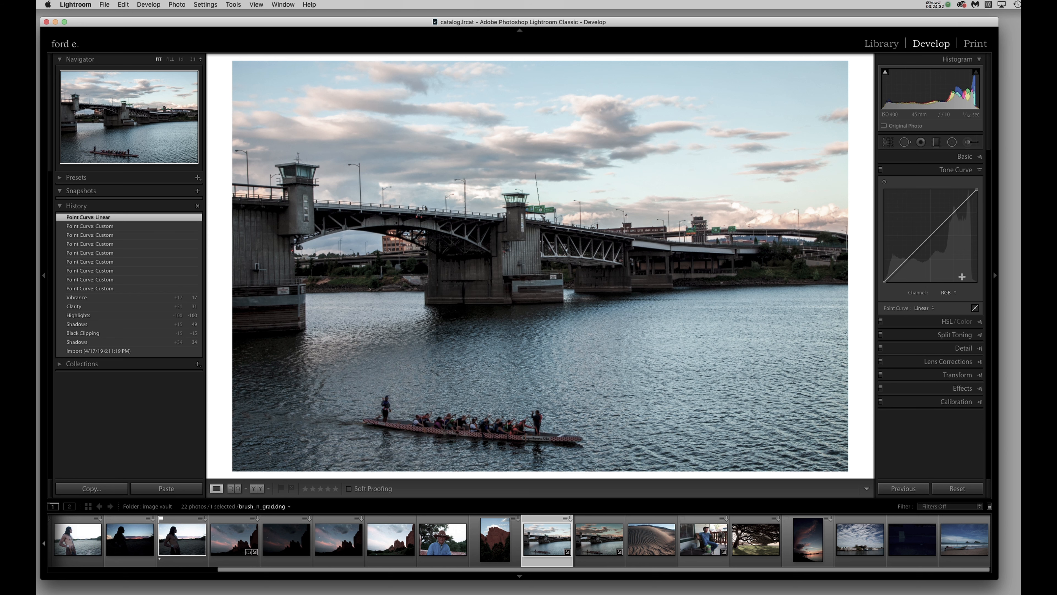
click(980, 172)
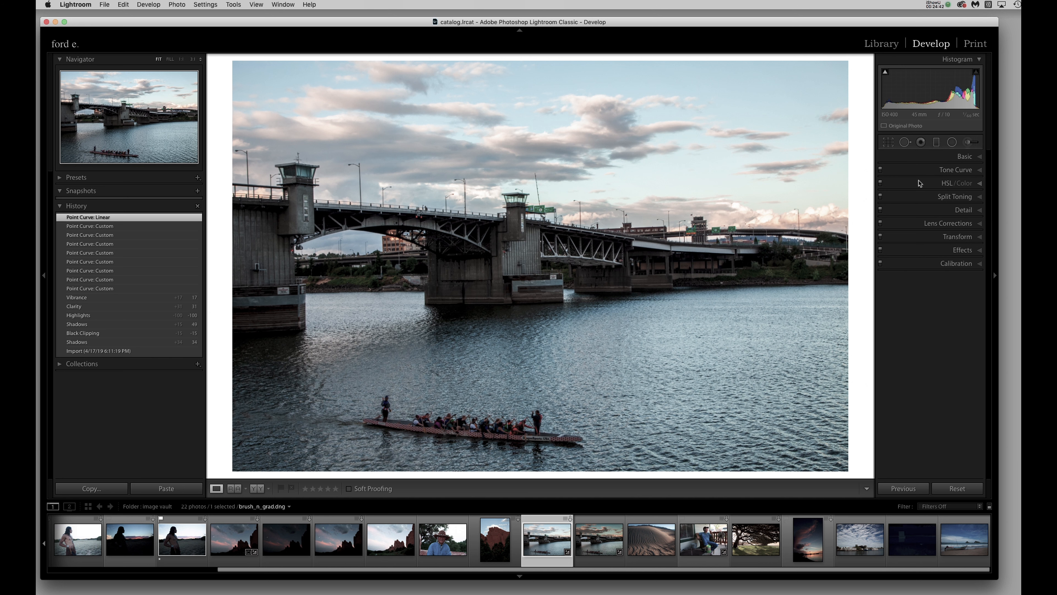
- Customize the Develop panel order by moving Tone Curve and Split Toning down to just above Calibration
right_click(910, 161)
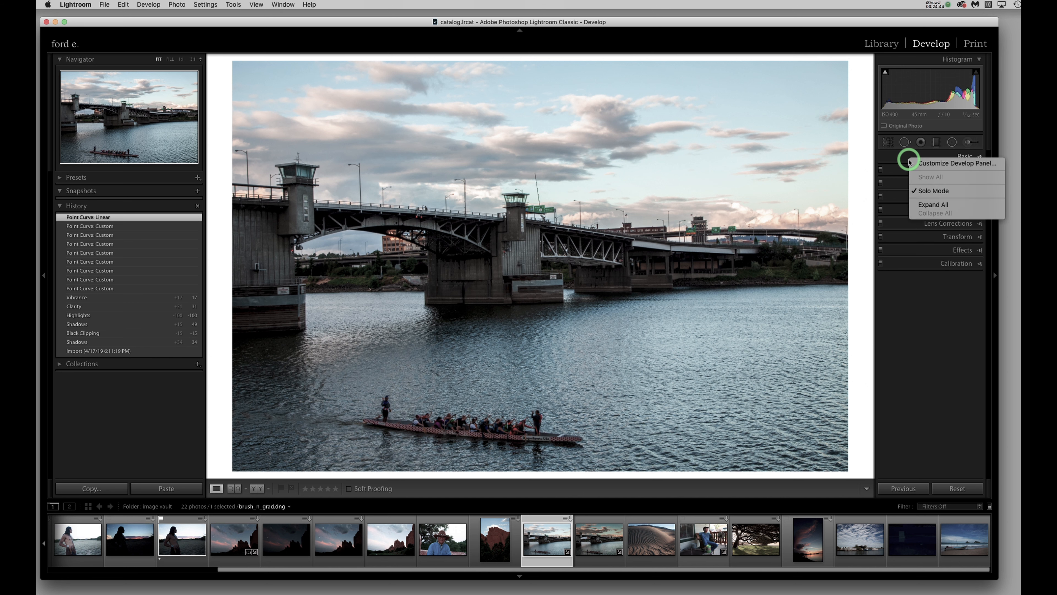
click(942, 164)
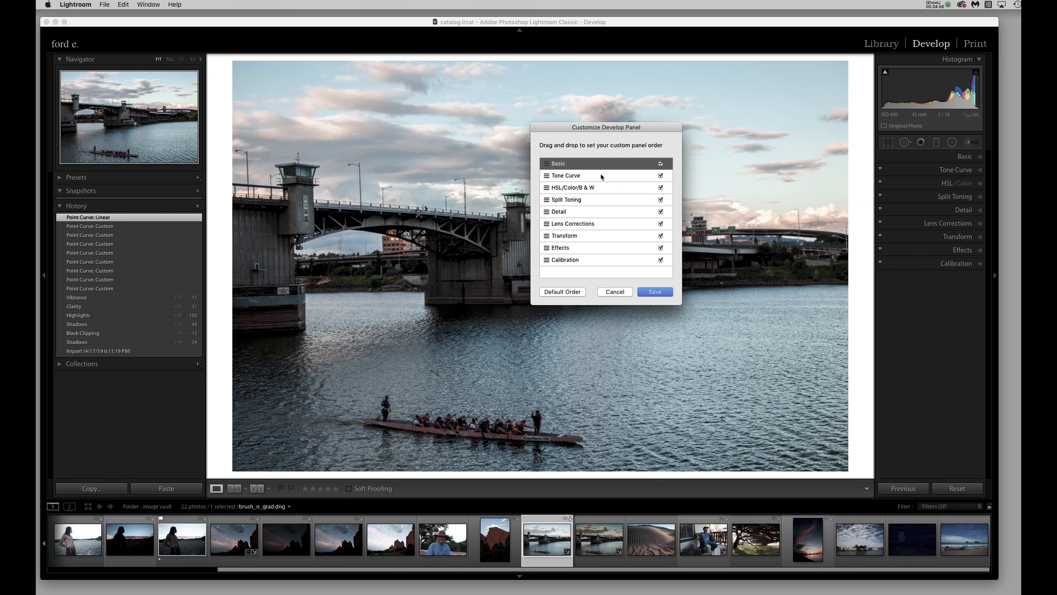
drag(601, 174, 601, 255)
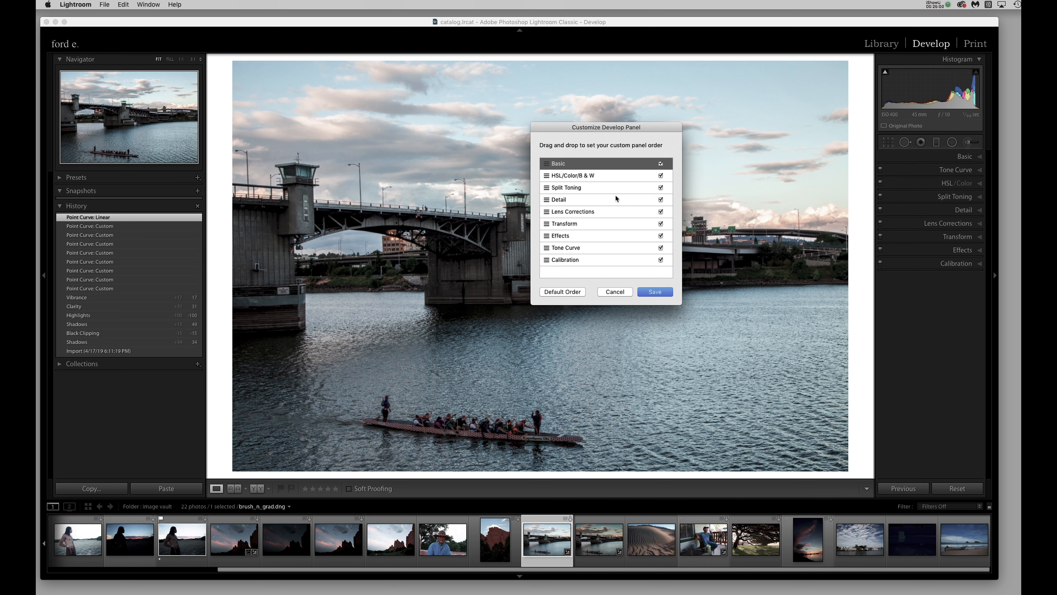
drag(598, 187, 601, 255)
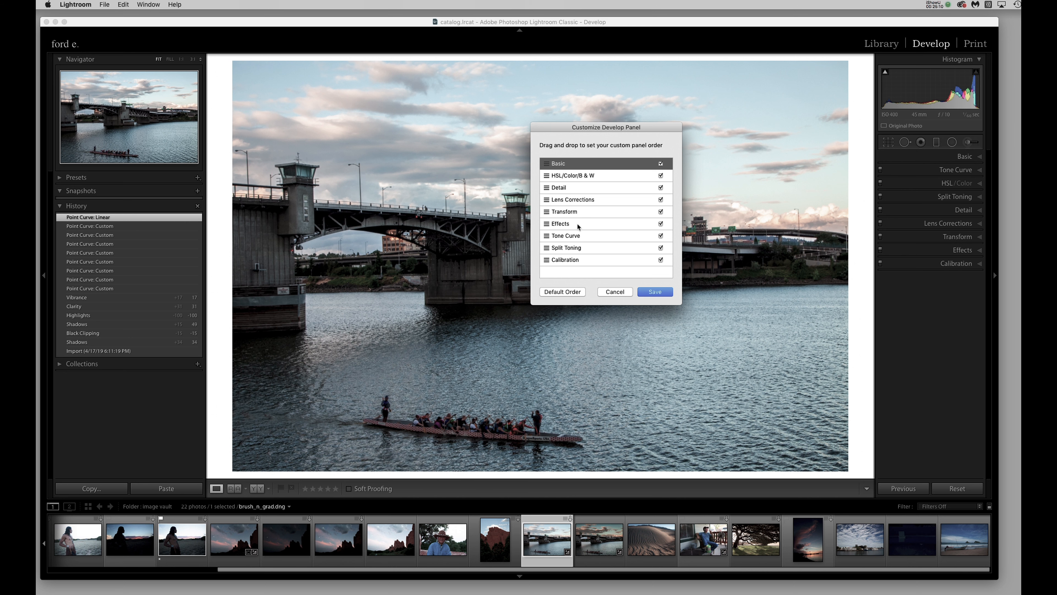
- Move Lens Corrections and Transform directly below Basic and Detail after Effects, save the new order, and postpone the relaunch
drag(607, 200, 606, 186)
drag(607, 188, 609, 175)
drag(593, 199, 591, 227)
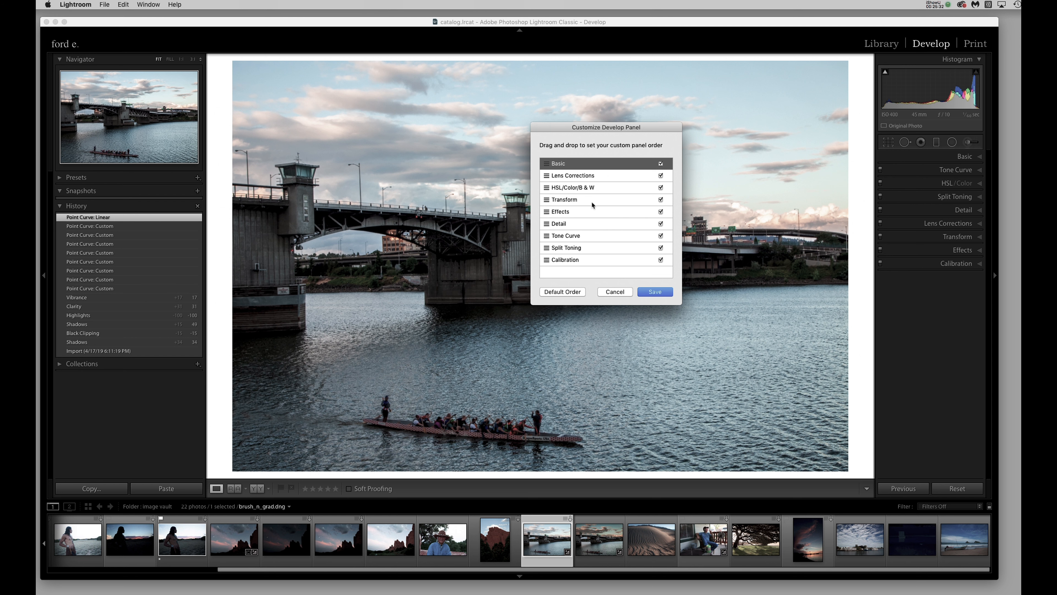
drag(591, 201, 592, 184)
click(653, 292)
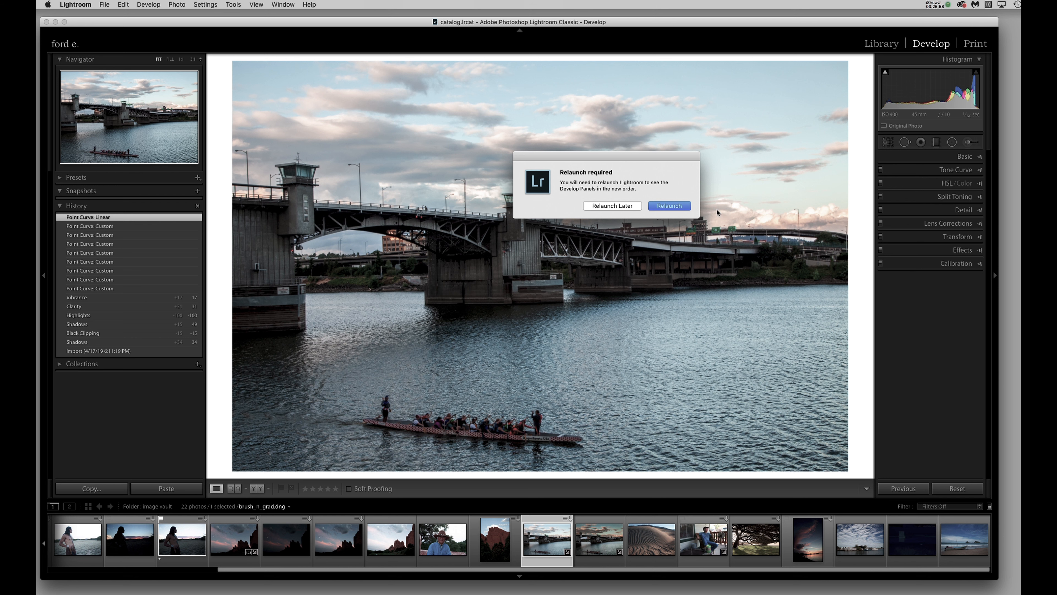
click(613, 206)
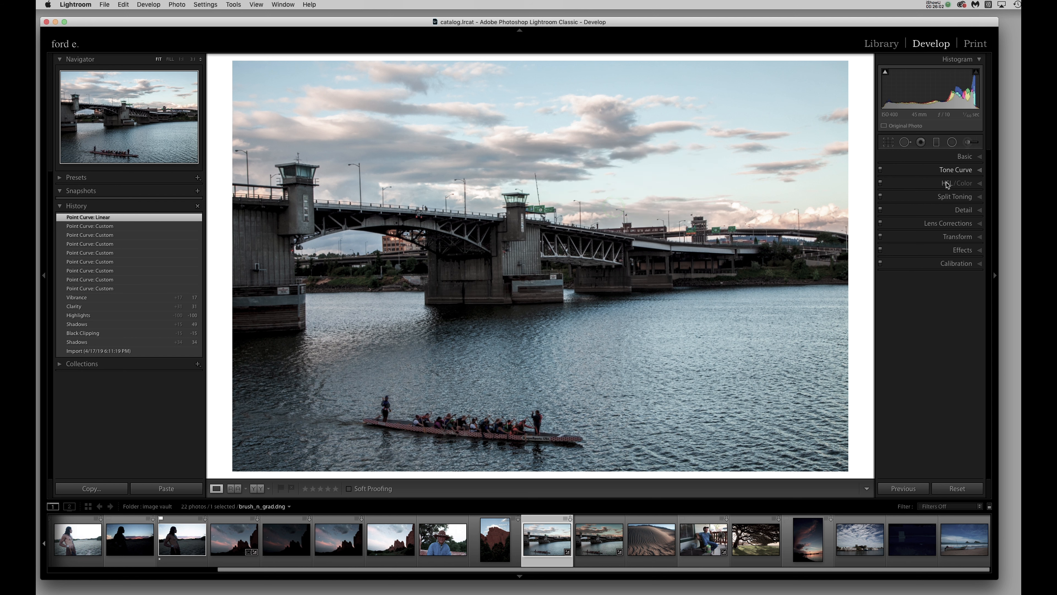